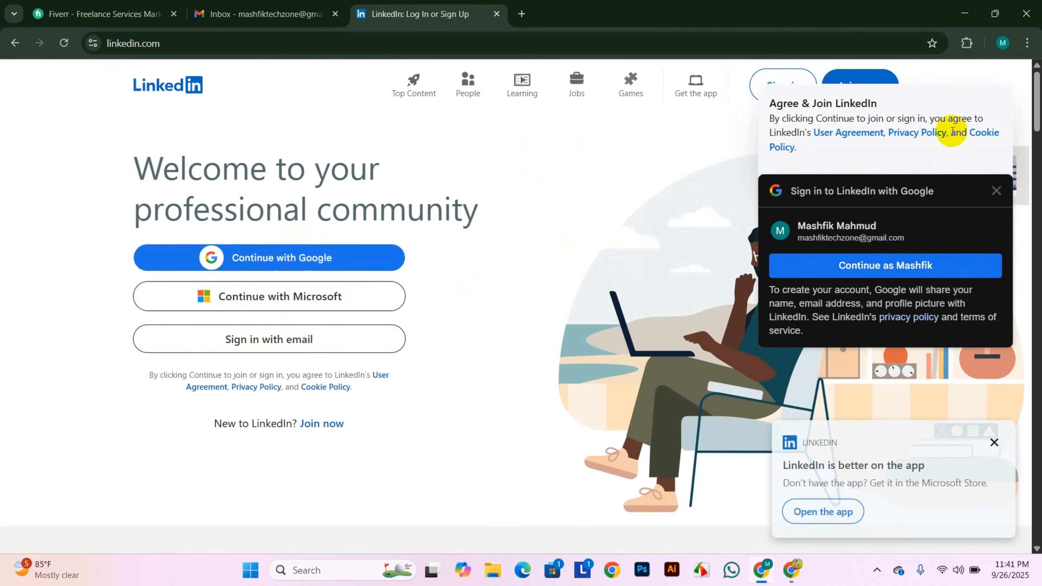
- Close the 'Sign in to LinkedIn with Google' popup
{"action": "left_click", "coordinate": [997, 192]}
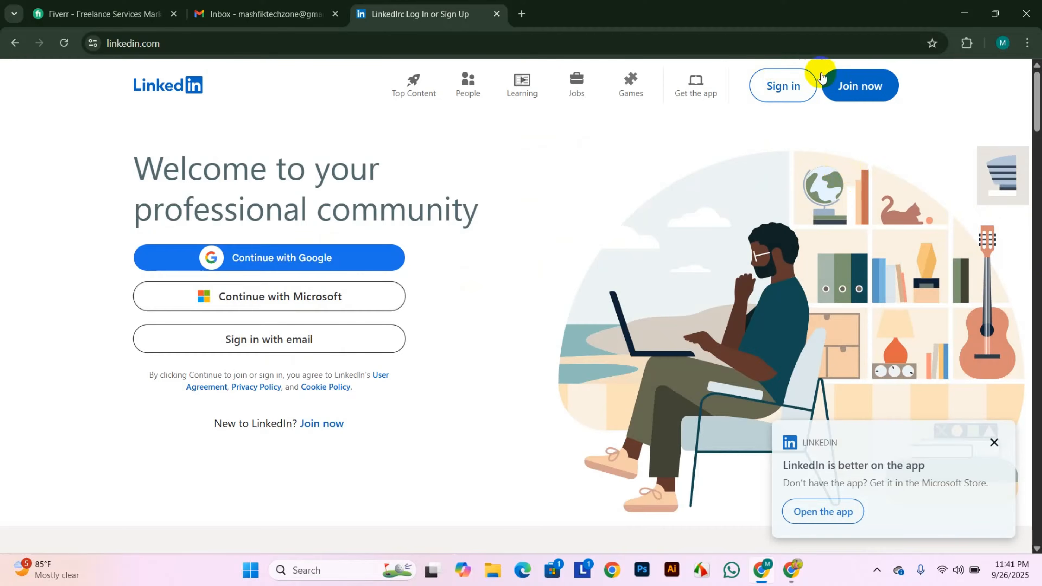
- Join with the autofilled Gmail address and a suggested strong password, agreeing to the terms
{"action": "left_click", "coordinate": [869, 98]}
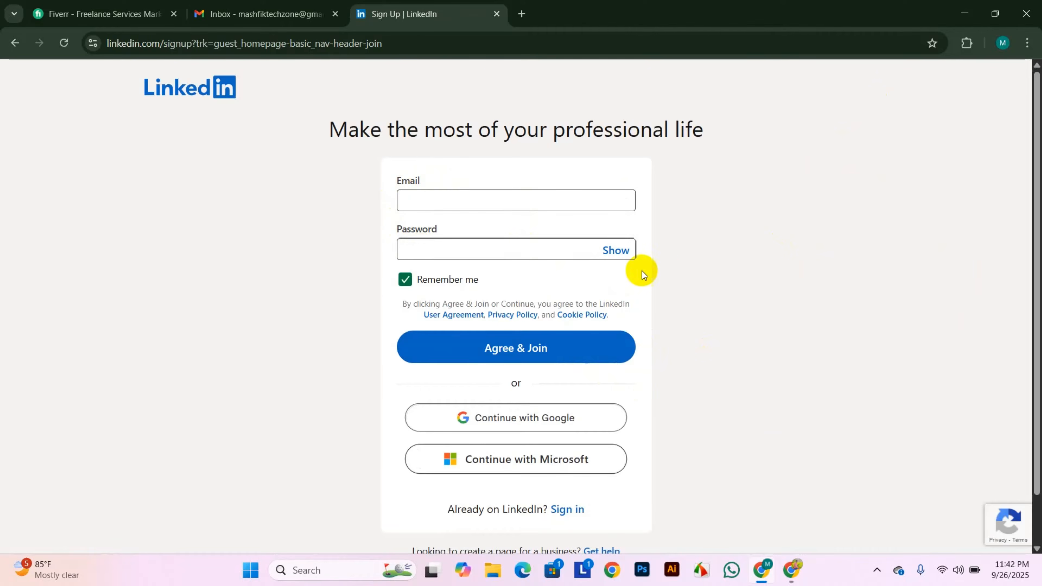
{"action": "scroll", "coordinate": [682, 267], "scroll_direction": "down", "scroll_amount": 1}
{"action": "scroll", "coordinate": [684, 267], "scroll_direction": "up", "scroll_amount": 1}
{"action": "left_click", "coordinate": [439, 198]}
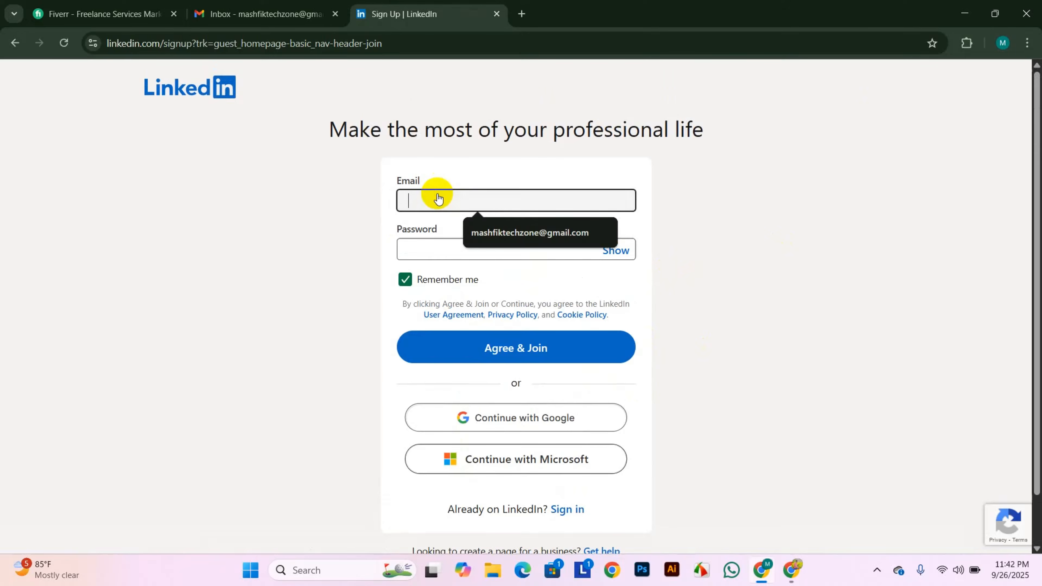
{"action": "left_click", "coordinate": [476, 232]}
{"action": "left_click", "coordinate": [433, 248]}
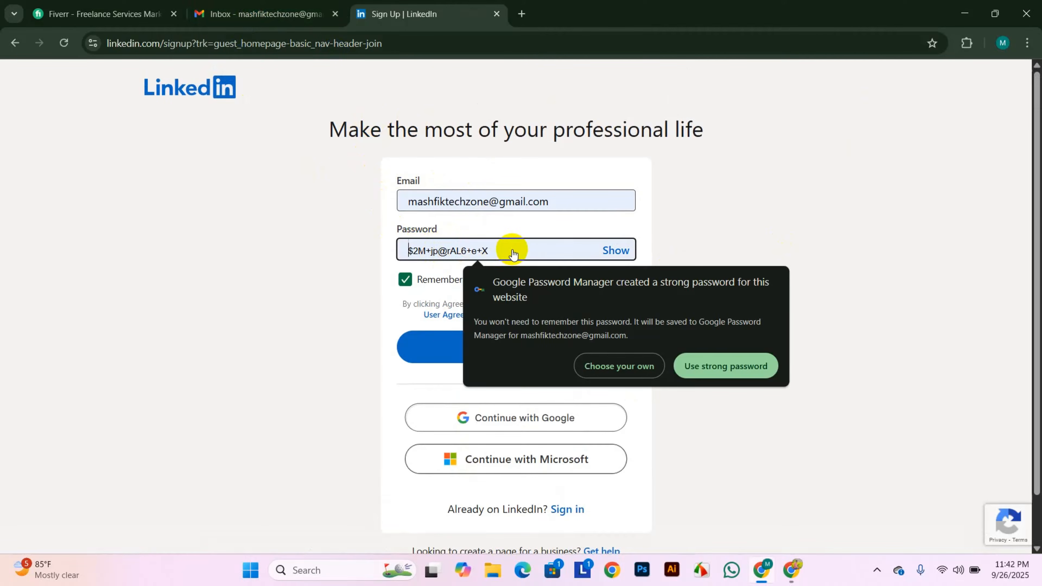
{"action": "type", "text": "•"}
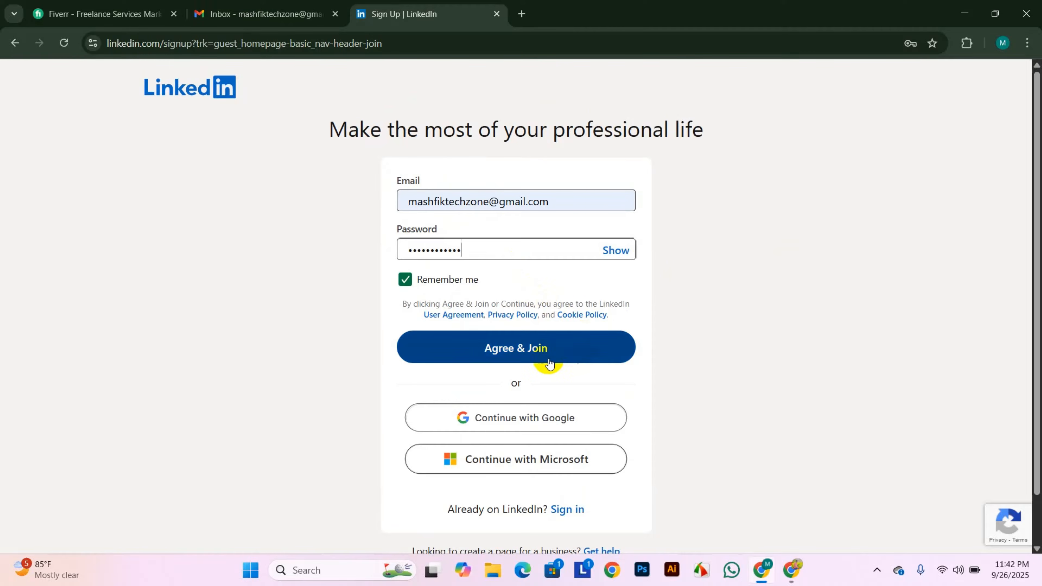
{"action": "left_click", "coordinate": [494, 359]}
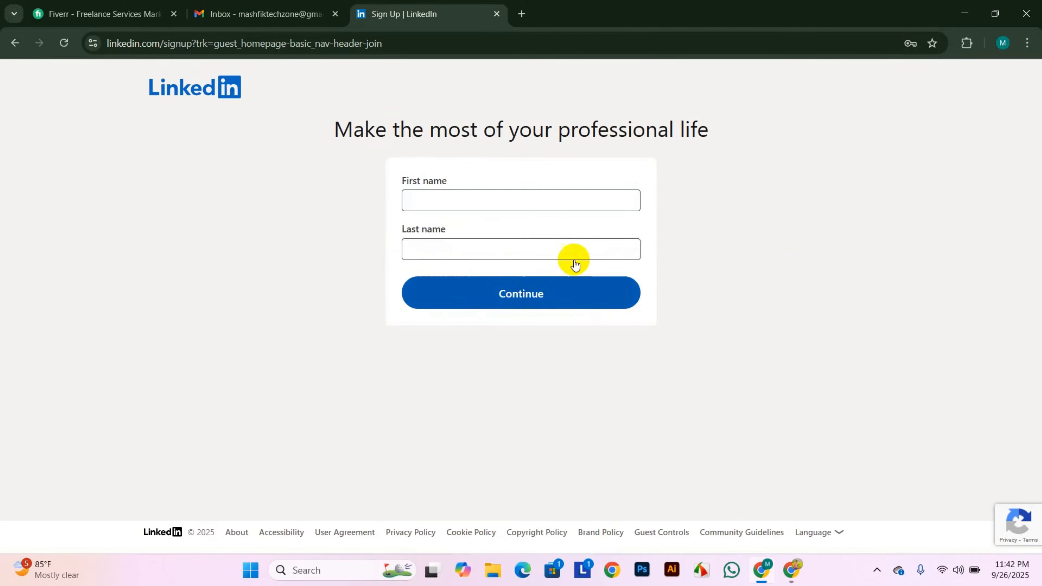
- Enter the account holder's first and last name and continue
{"action": "left_click", "coordinate": [458, 211]}
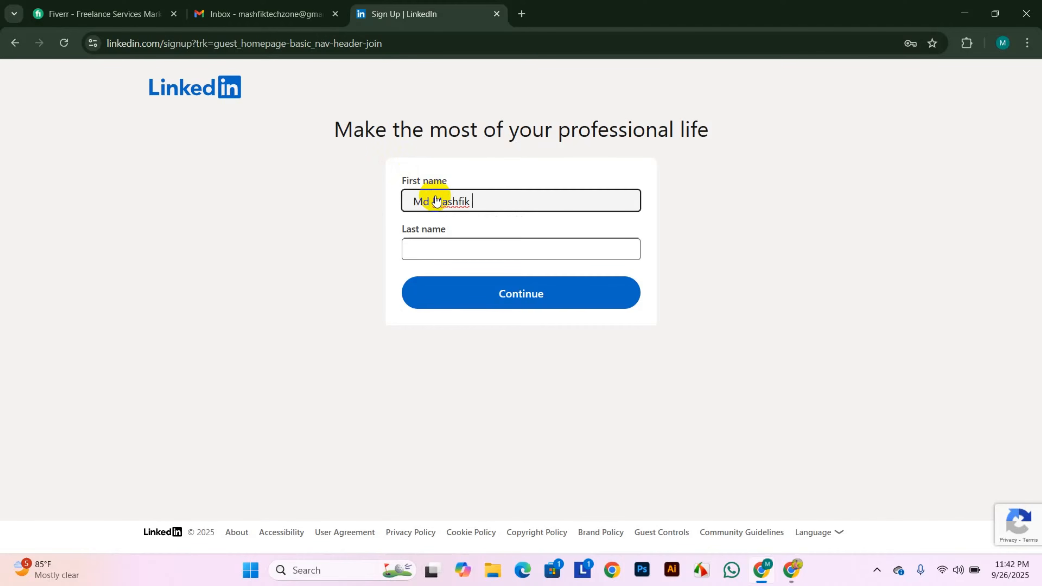
{"action": "left_click", "coordinate": [458, 253]}
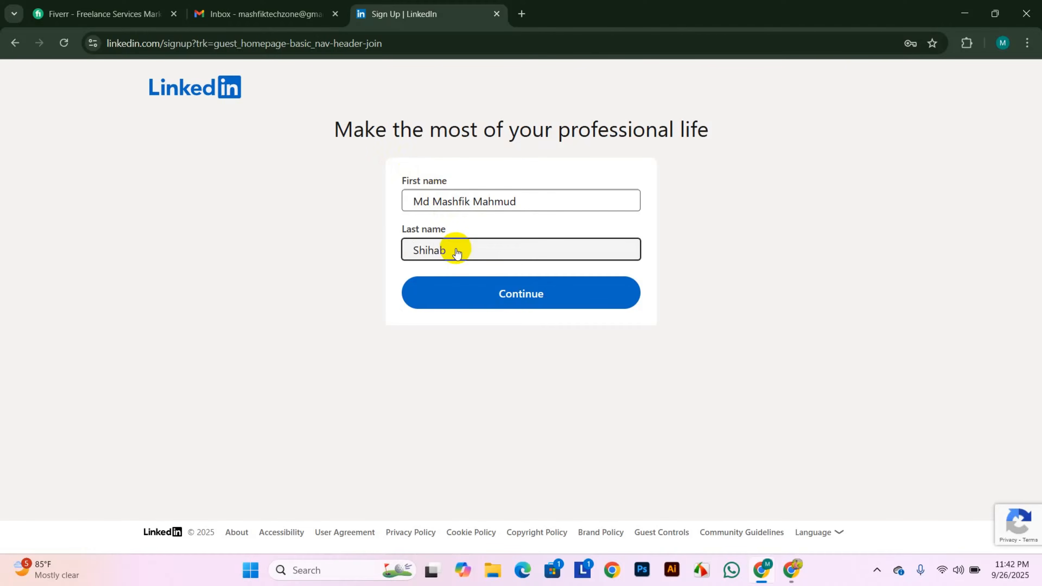
{"action": "type", "text": "Shihab"}
{"action": "left_click", "coordinate": [499, 294]}
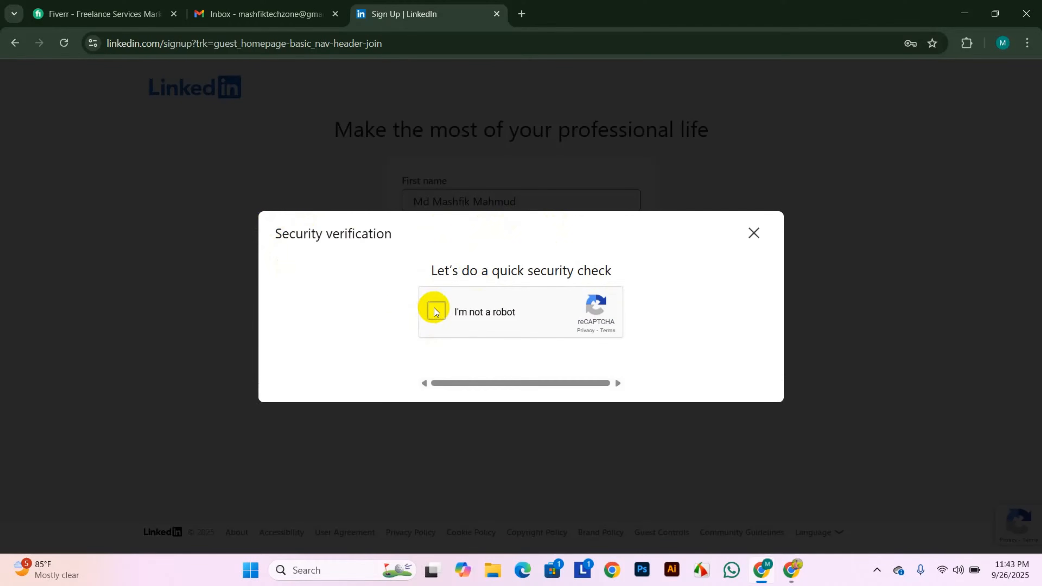
- Tick 'I'm not a robot', select the four palm-tree images and verify
{"action": "left_click", "coordinate": [436, 312]}
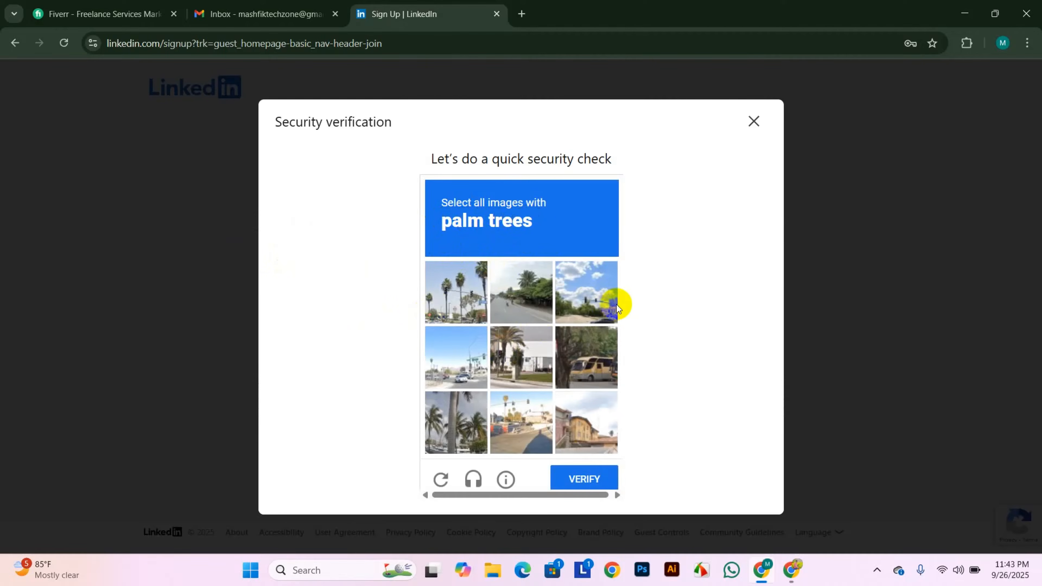
{"action": "left_click", "coordinate": [459, 295]}
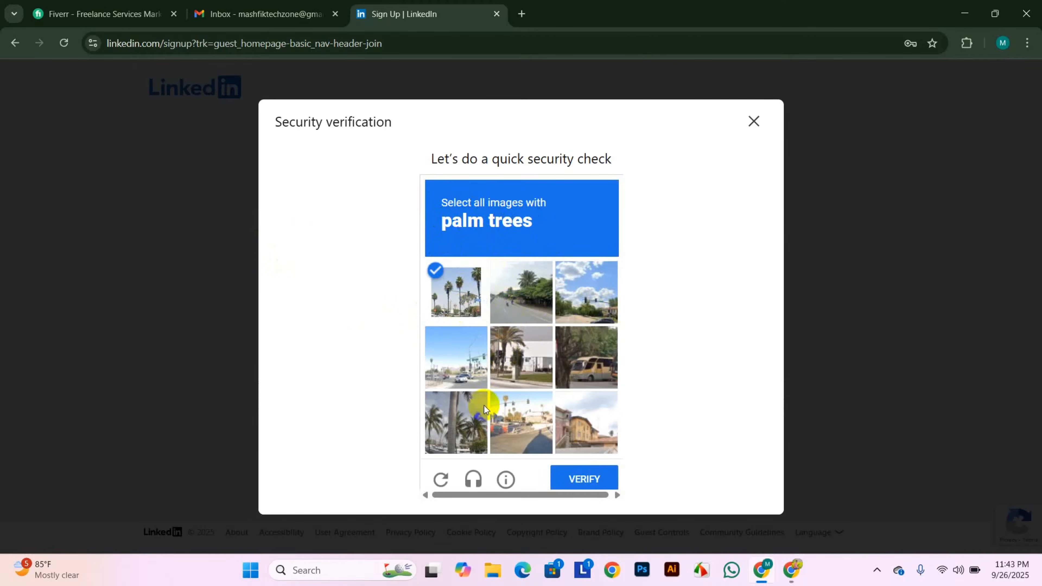
{"action": "left_click", "coordinate": [447, 434]}
{"action": "left_click", "coordinate": [517, 352]}
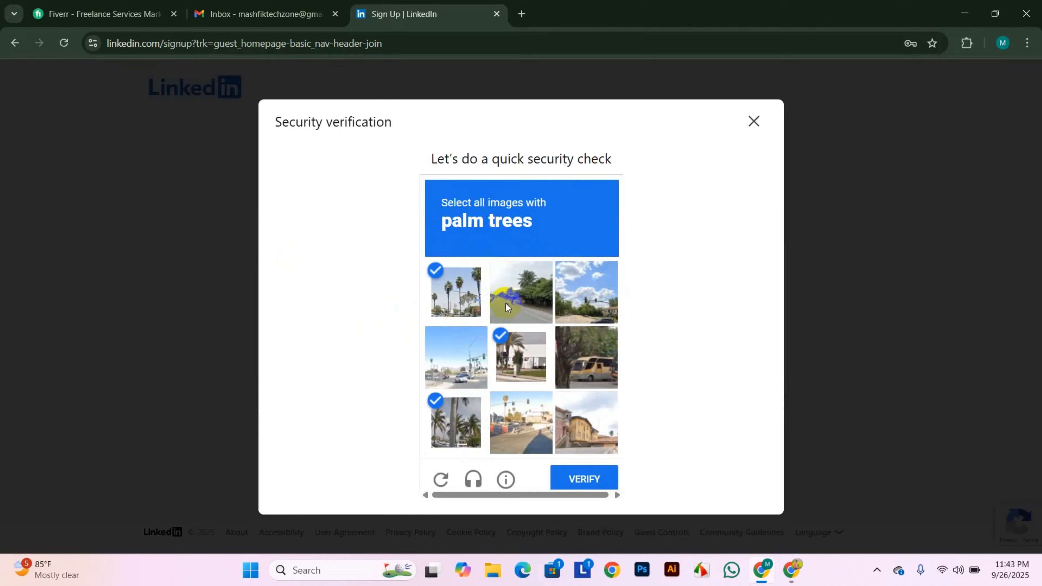
{"action": "left_click", "coordinate": [505, 302]}
{"action": "left_click", "coordinate": [583, 479]}
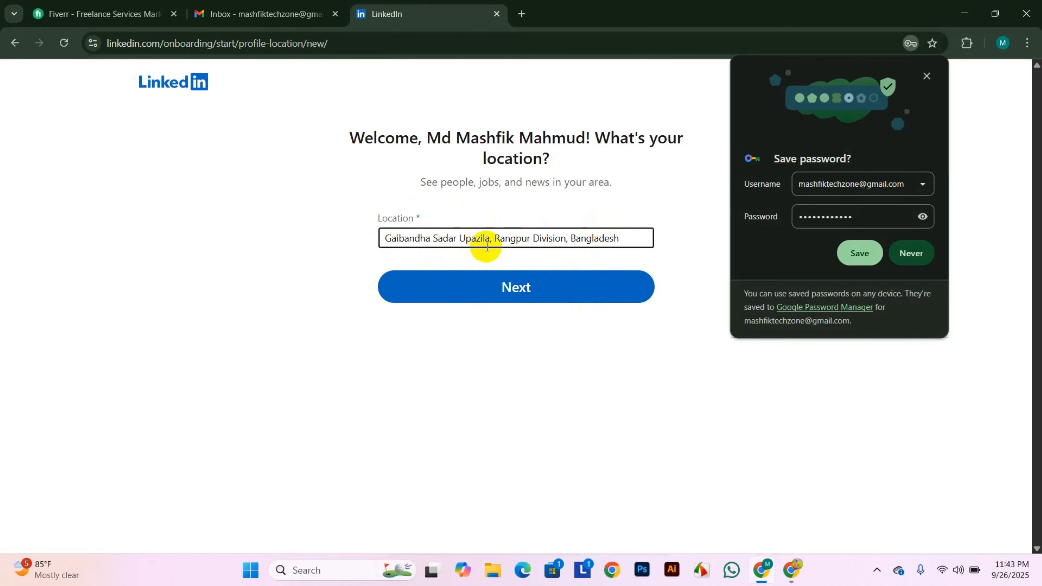
- Save the password in Chrome and retry the prefilled location after a save error
{"action": "left_click", "coordinate": [847, 251]}
{"action": "left_click", "coordinate": [483, 287]}
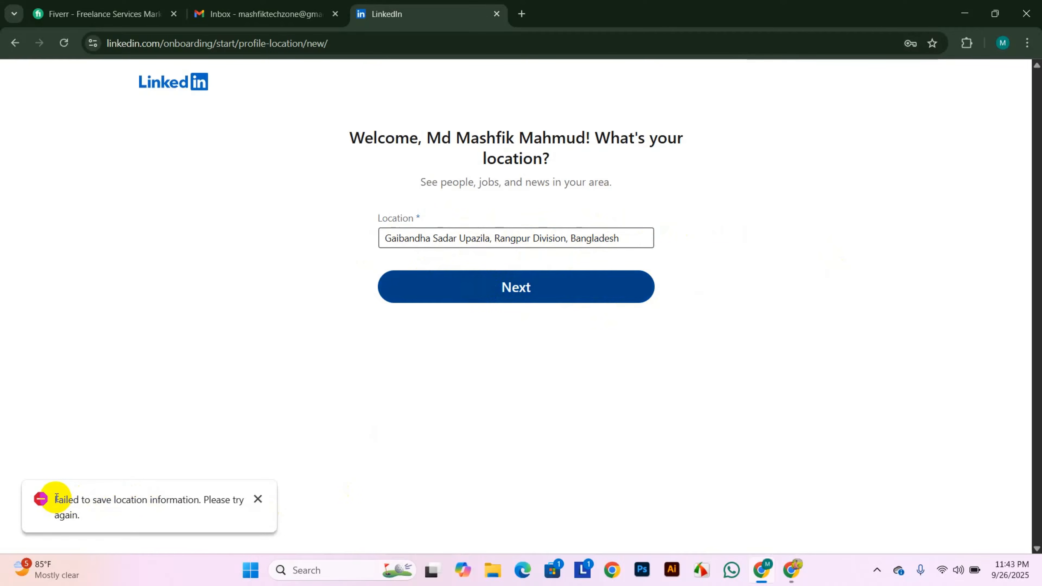
{"action": "left_click_drag", "start_coordinate": [57, 499], "coordinate": [92, 513]}
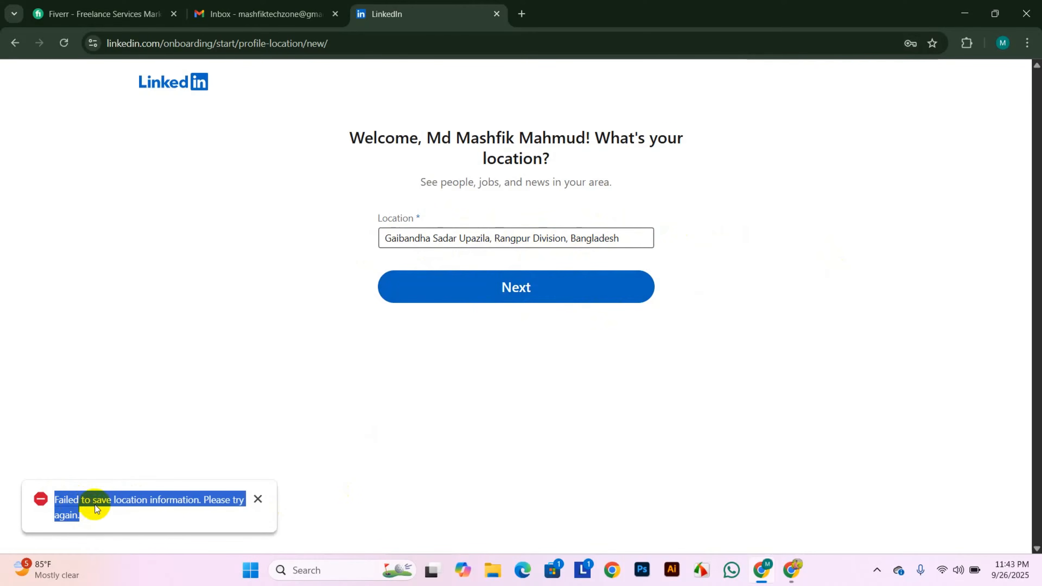
{"action": "left_click", "coordinate": [497, 246]}
{"action": "left_click", "coordinate": [455, 257]}
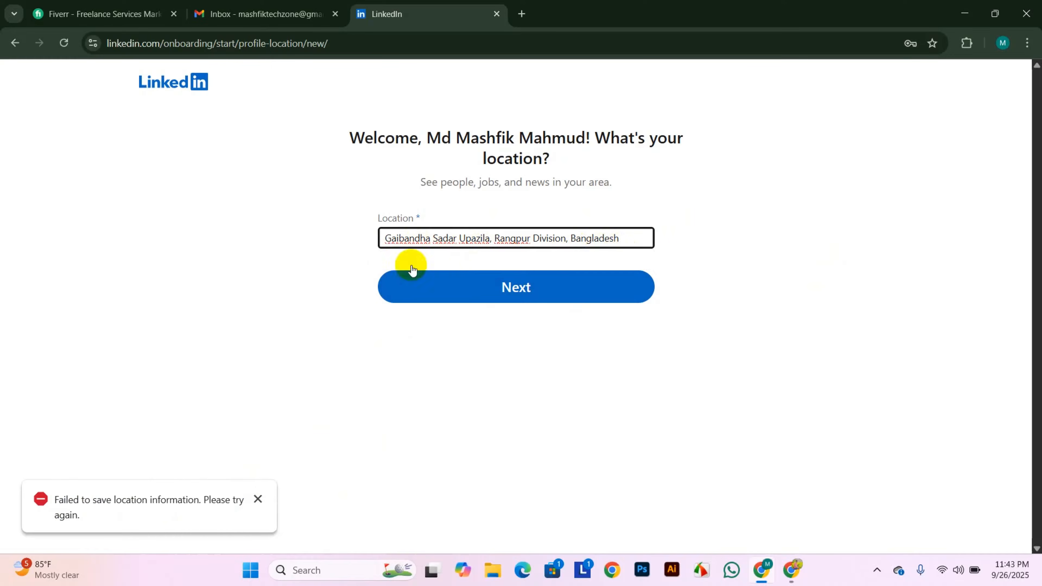
{"action": "left_click", "coordinate": [258, 499]}
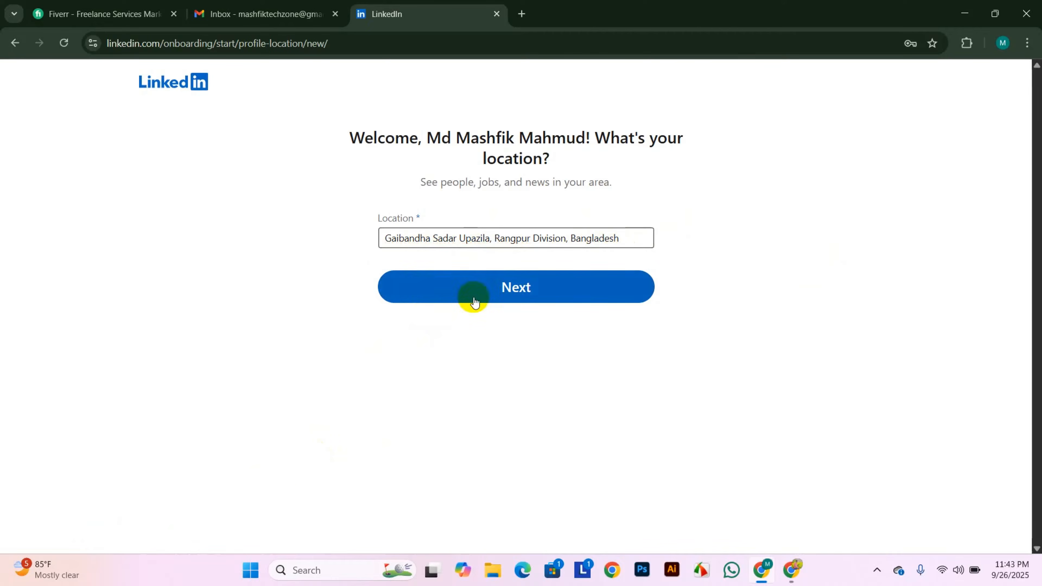
{"action": "left_click", "coordinate": [474, 303]}
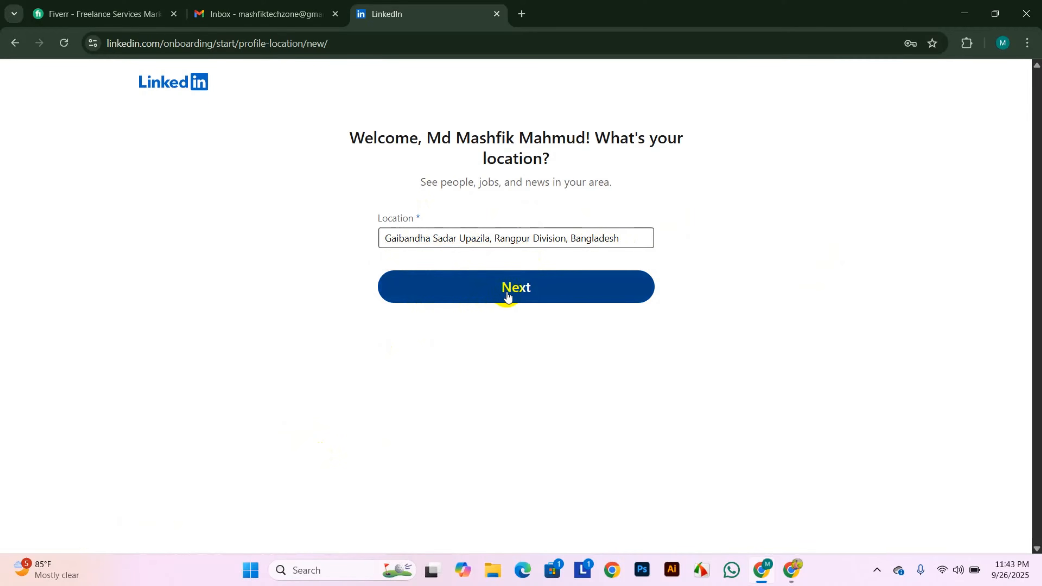
- Remove Gaibandha Sadar Upazila from the location, choosing Rangpur Division, Bangladesh
{"action": "left_click", "coordinate": [551, 239]}
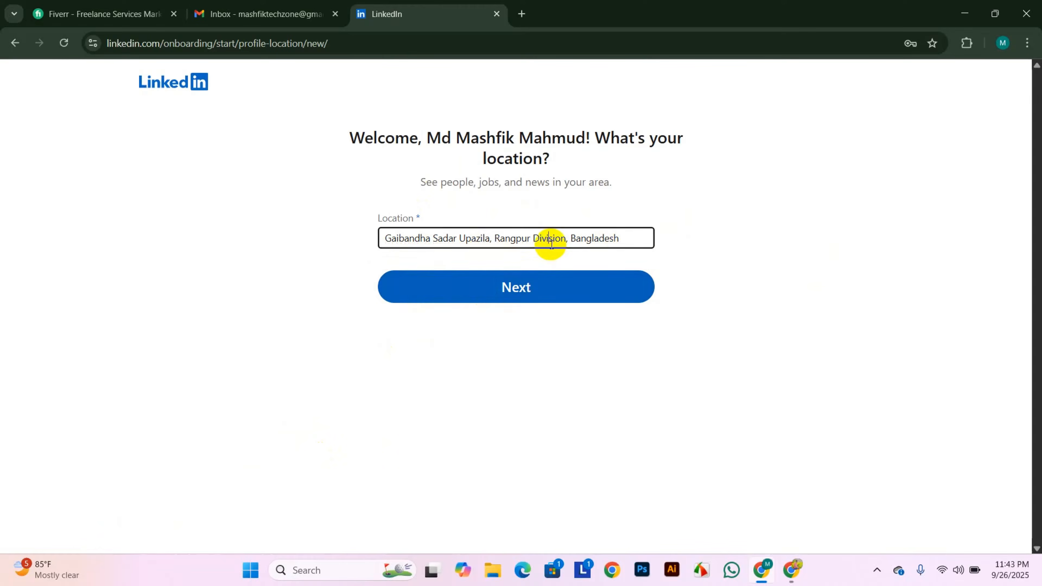
{"action": "left_click_drag", "start_coordinate": [492, 238], "coordinate": [301, 253]}
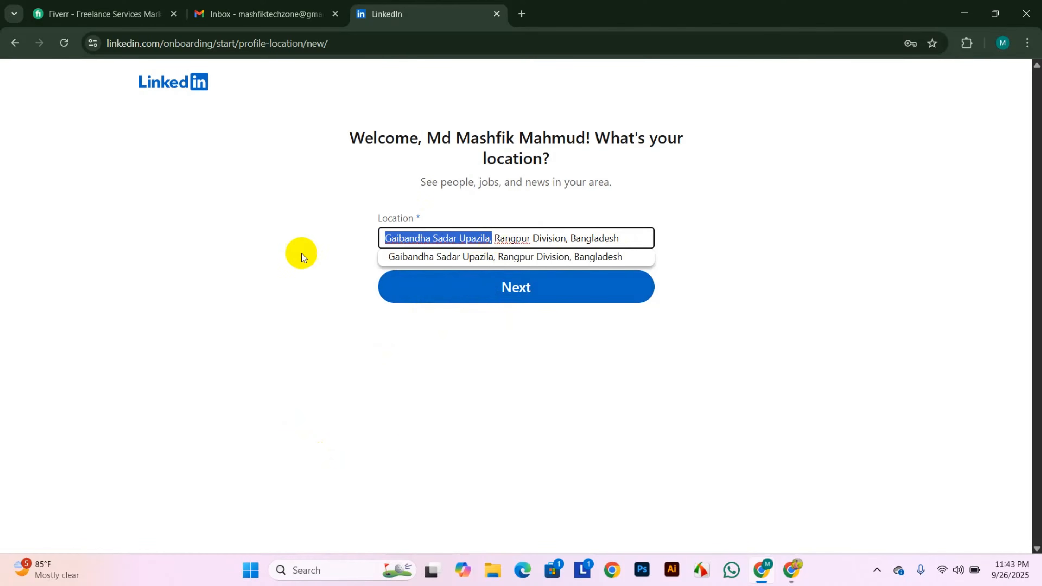
{"action": "key", "text": "BackSpace"}
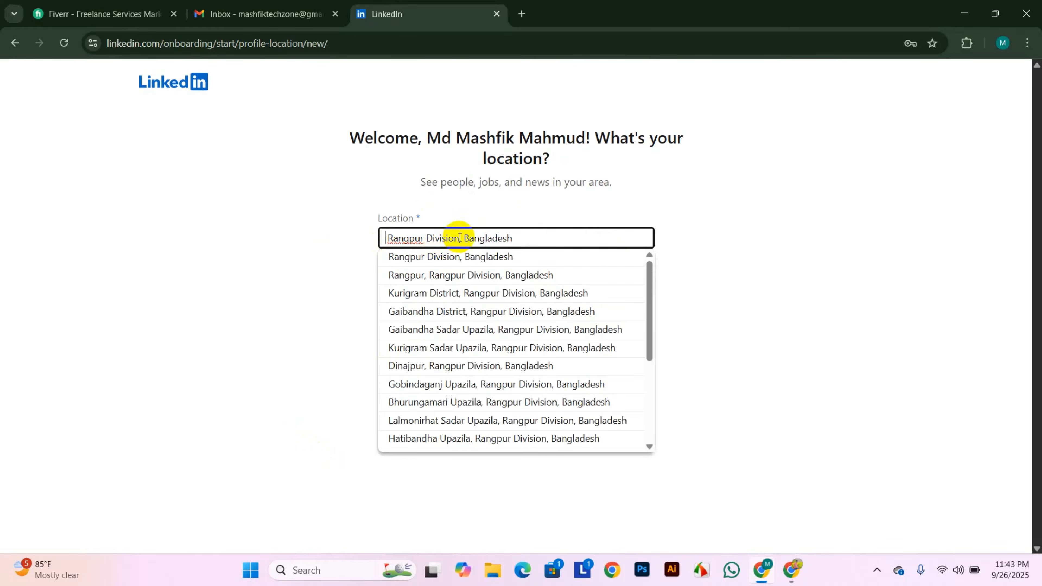
{"action": "left_click", "coordinate": [422, 260]}
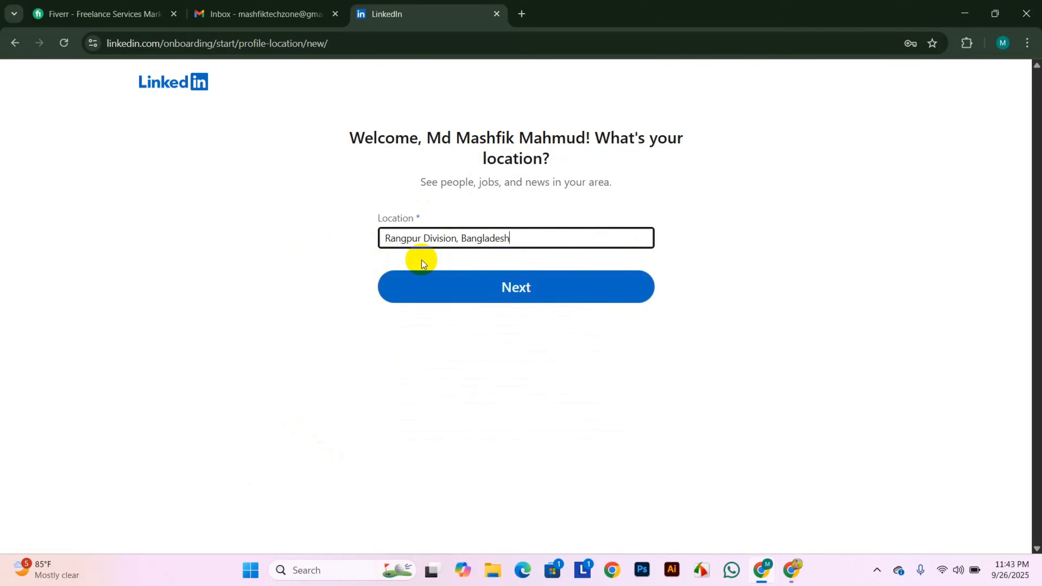
{"action": "left_click", "coordinate": [481, 289]}
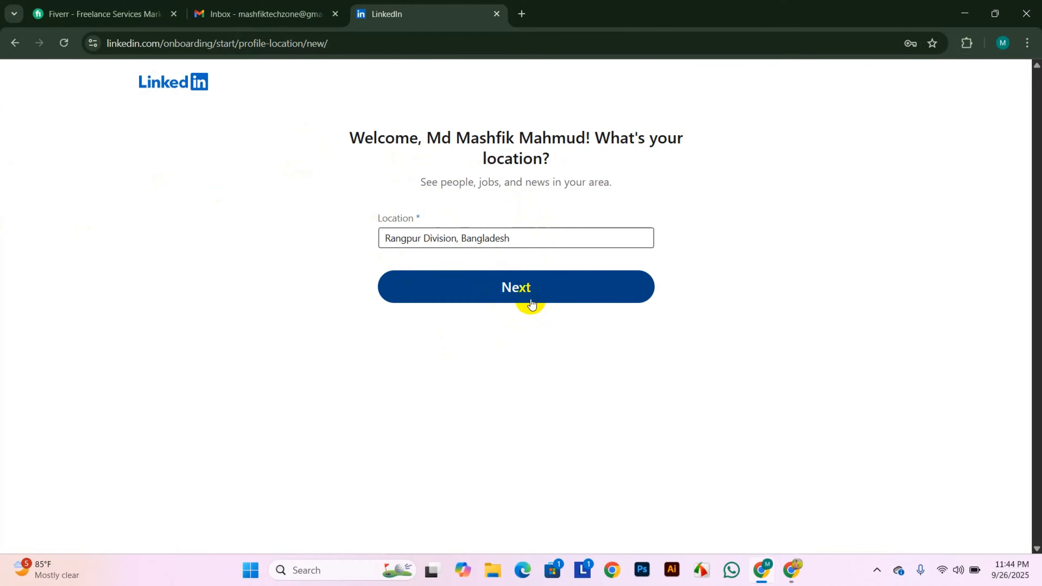
- After reloading, set the location to 'Rangpur, Rangpur Division, Bangladesh' and continue
{"action": "left_click", "coordinate": [64, 42]}
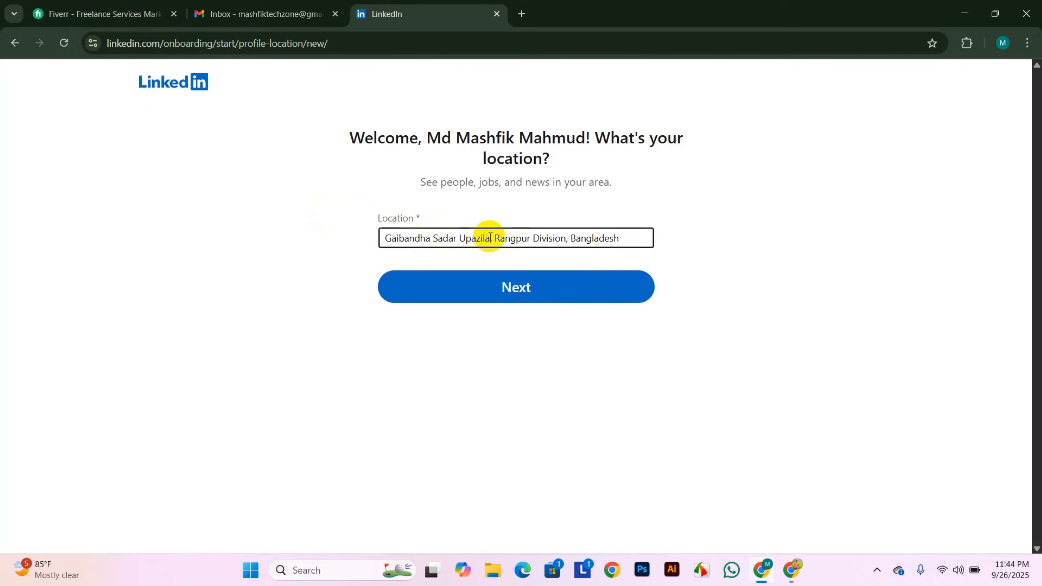
{"action": "left_click_drag", "start_coordinate": [492, 238], "coordinate": [232, 238]}
{"action": "key", "text": "BackSpace"}
{"action": "left_click", "coordinate": [511, 237]}
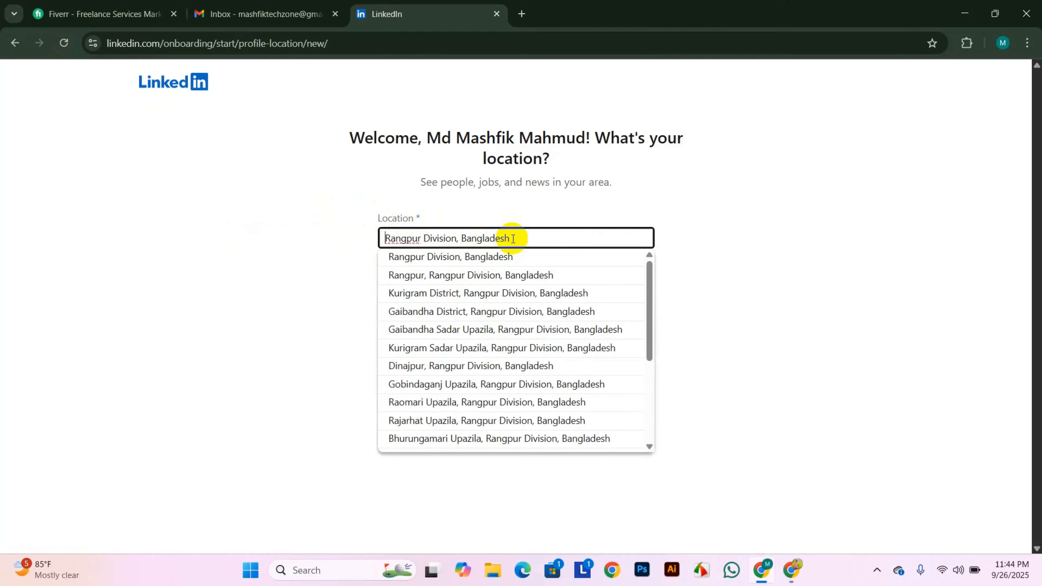
{"action": "left_click", "coordinate": [419, 281]}
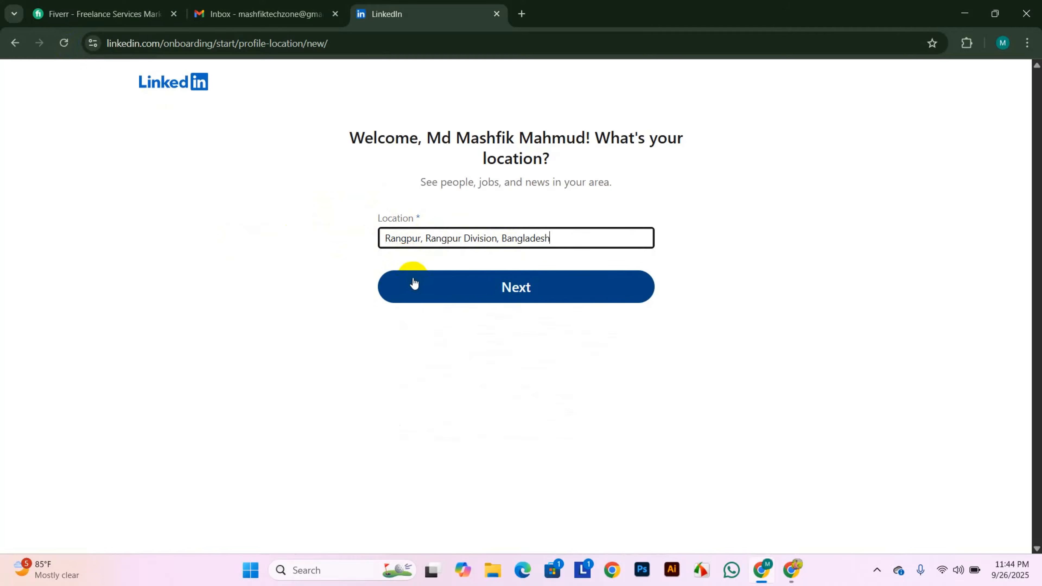
{"action": "left_click", "coordinate": [532, 287]}
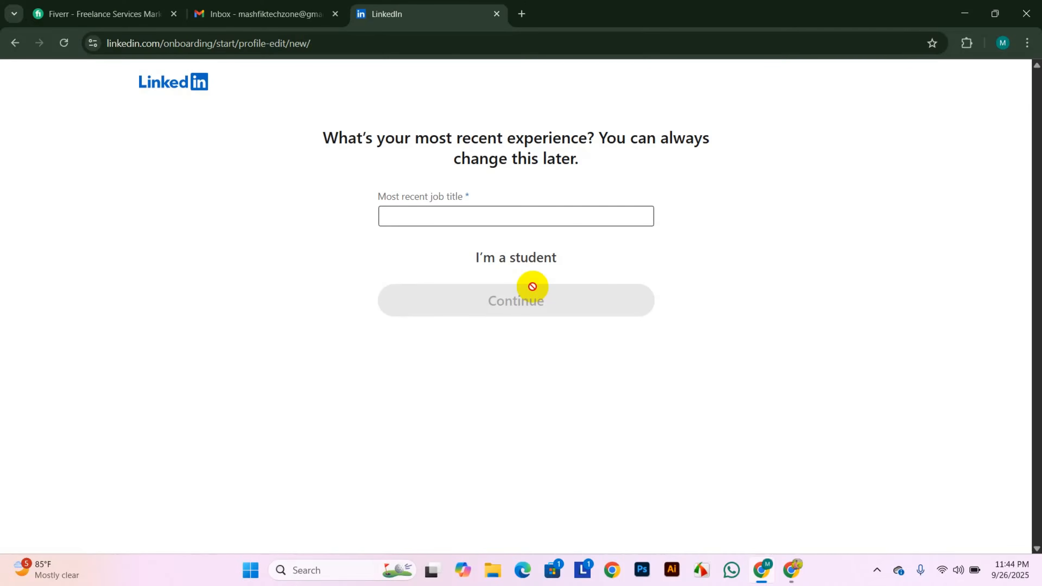
- Switch to student details: Rangpur Police lines school & college, SSC, 2024–2026
{"action": "left_click", "coordinate": [390, 215]}
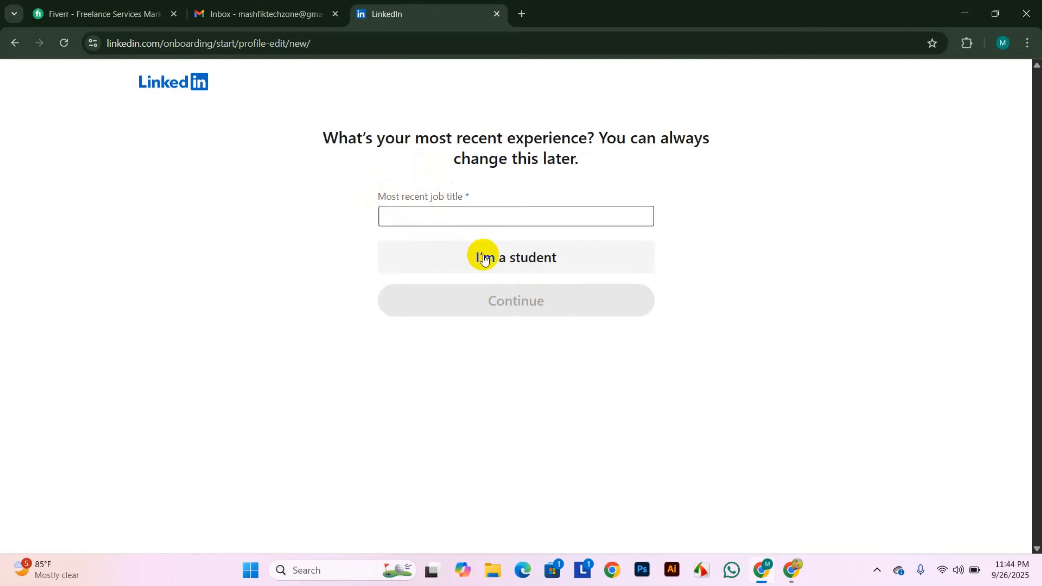
{"action": "left_click", "coordinate": [529, 263]}
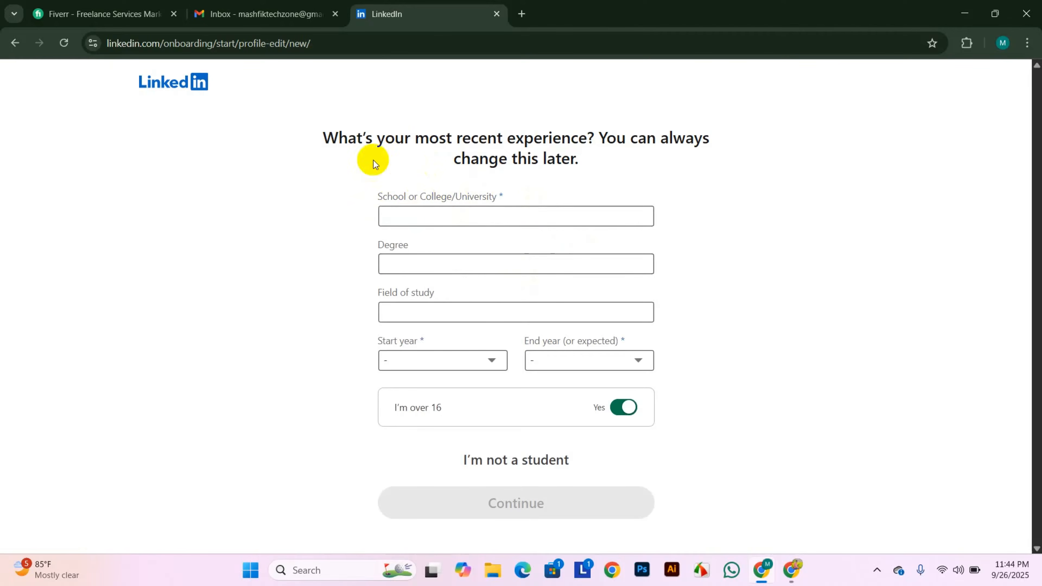
{"action": "left_click", "coordinate": [419, 207]}
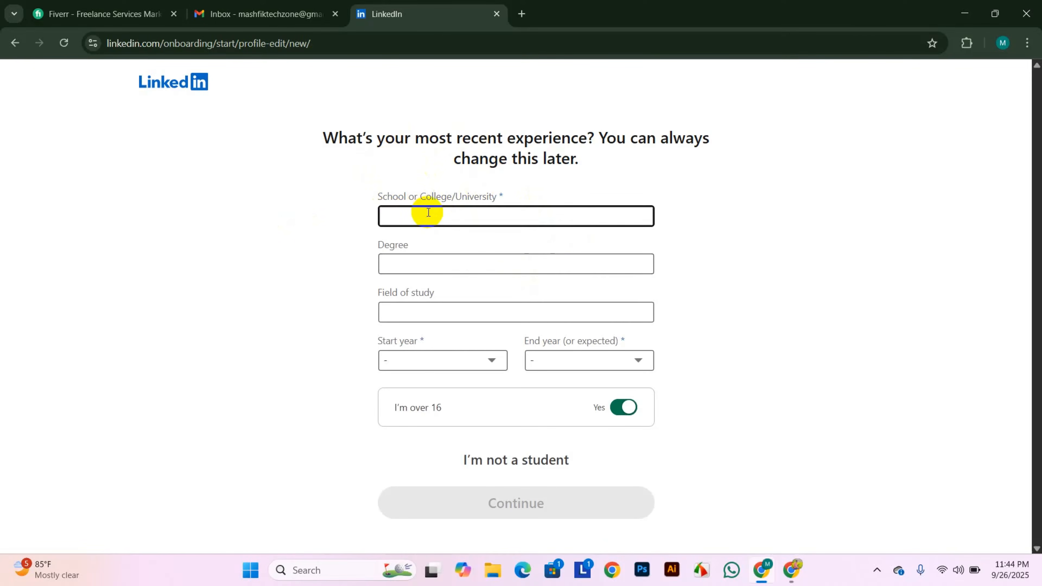
{"action": "type", "text": "Police"}
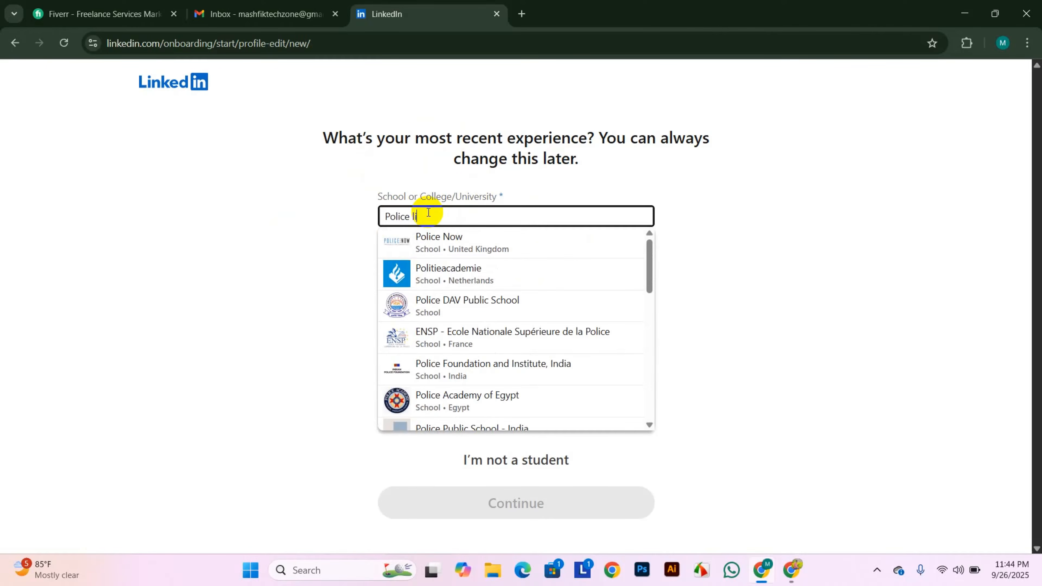
{"action": "type", "text": "li"}
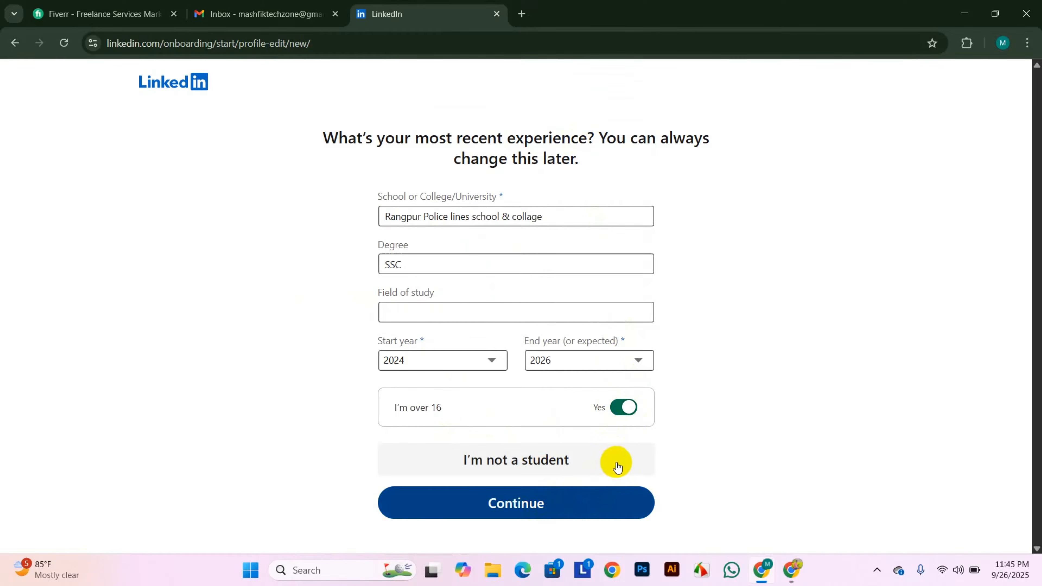
{"action": "left_click", "coordinate": [621, 460]}
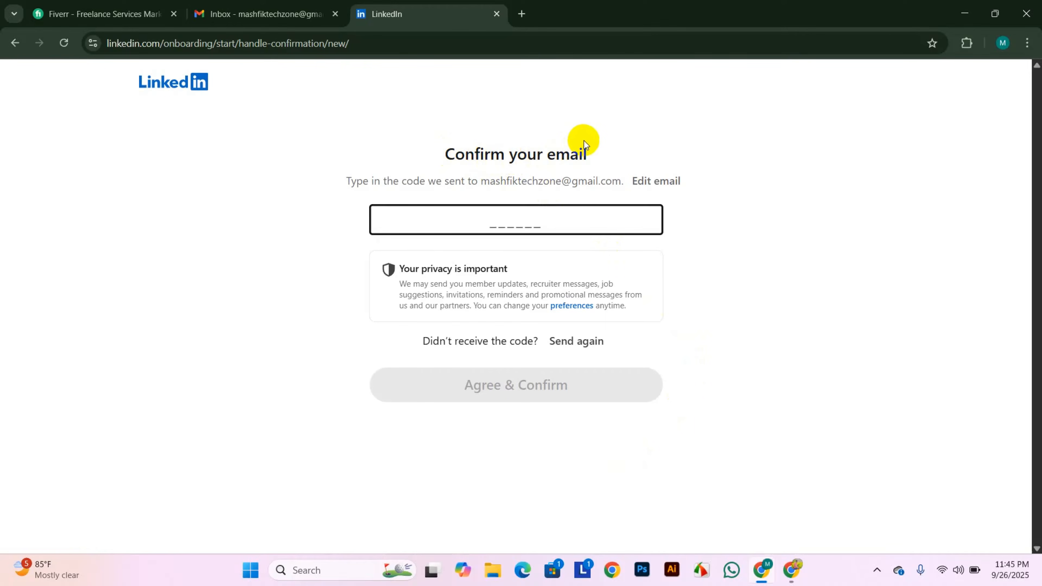
- Confirm the email address from LinkedIn's pin email in Gmail
{"action": "left_click", "coordinate": [258, 5]}
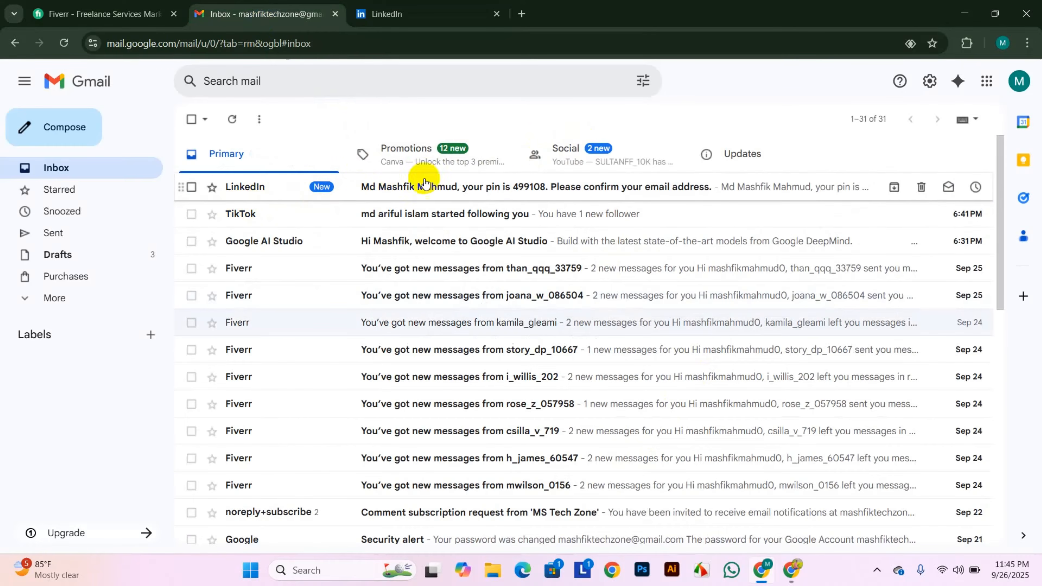
{"action": "left_click", "coordinate": [623, 185]}
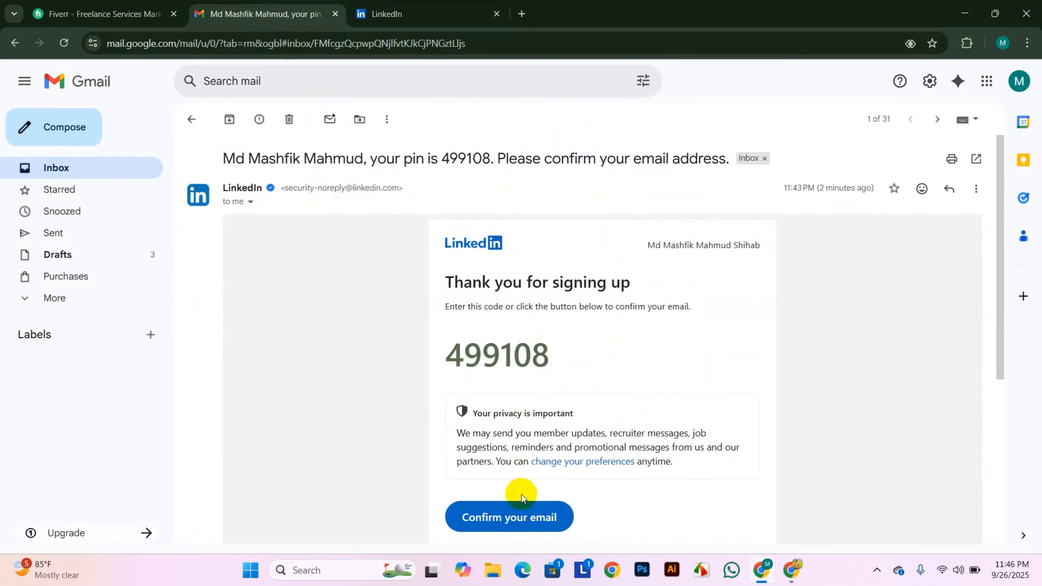
{"action": "left_click", "coordinate": [484, 521]}
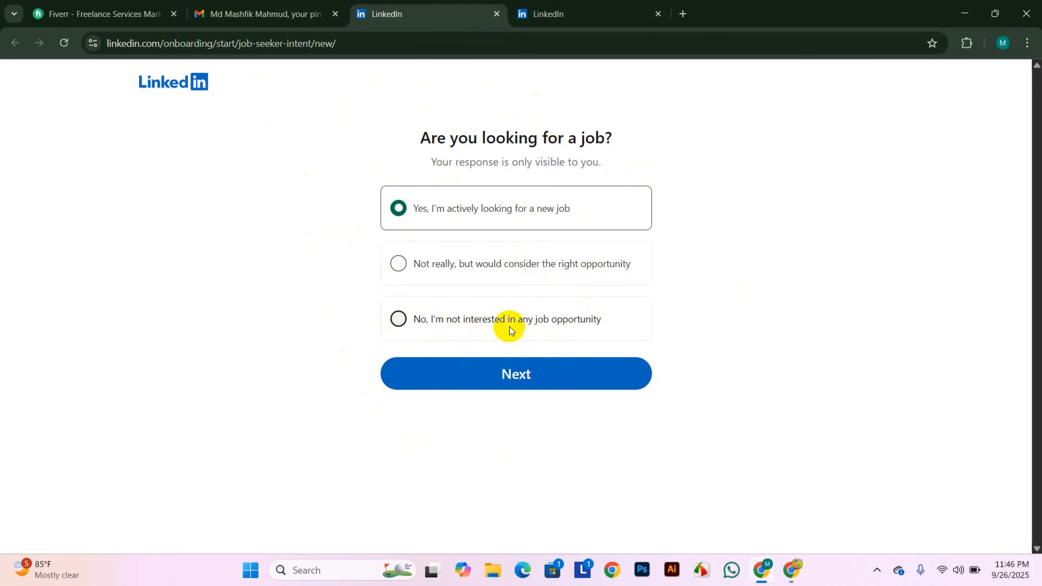
- Answer 'No, I'm not interested' to jobs and add three suggested people as connections
{"action": "left_click", "coordinate": [398, 319]}
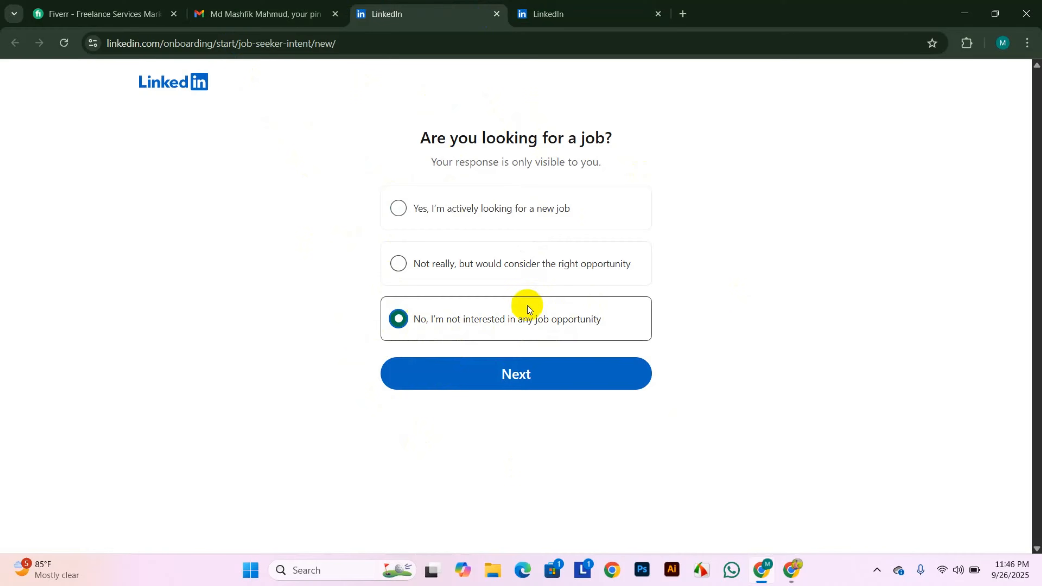
{"action": "left_click", "coordinate": [468, 377]}
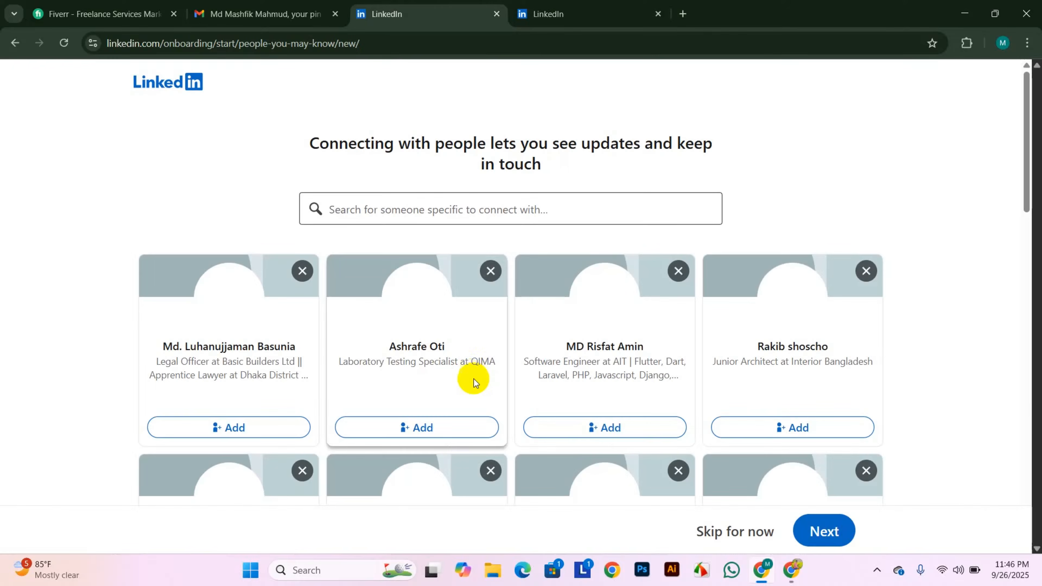
{"action": "scroll", "coordinate": [418, 354], "scroll_direction": "down", "scroll_amount": 3}
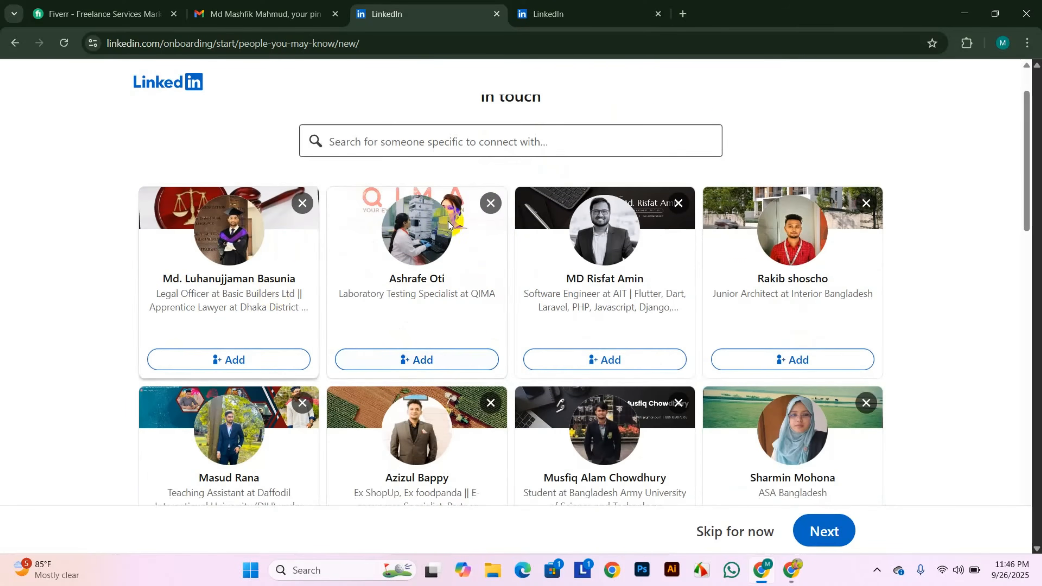
{"action": "scroll", "coordinate": [279, 356], "scroll_direction": "up", "scroll_amount": 1}
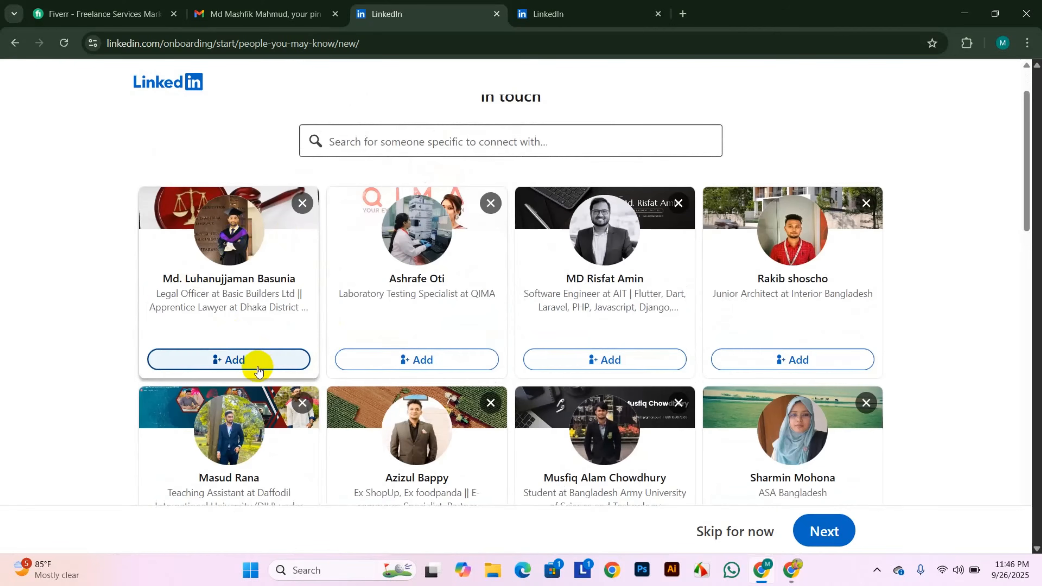
{"action": "left_click", "coordinate": [242, 362]}
{"action": "left_click", "coordinate": [463, 357]}
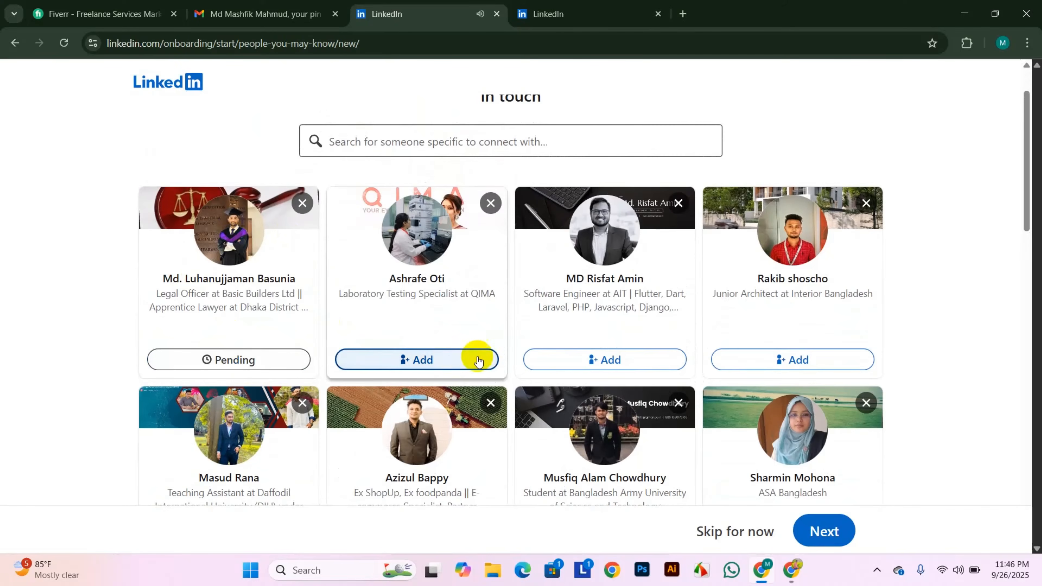
{"action": "left_click", "coordinate": [791, 357]}
{"action": "scroll", "coordinate": [837, 435], "scroll_direction": "up", "scroll_amount": 1}
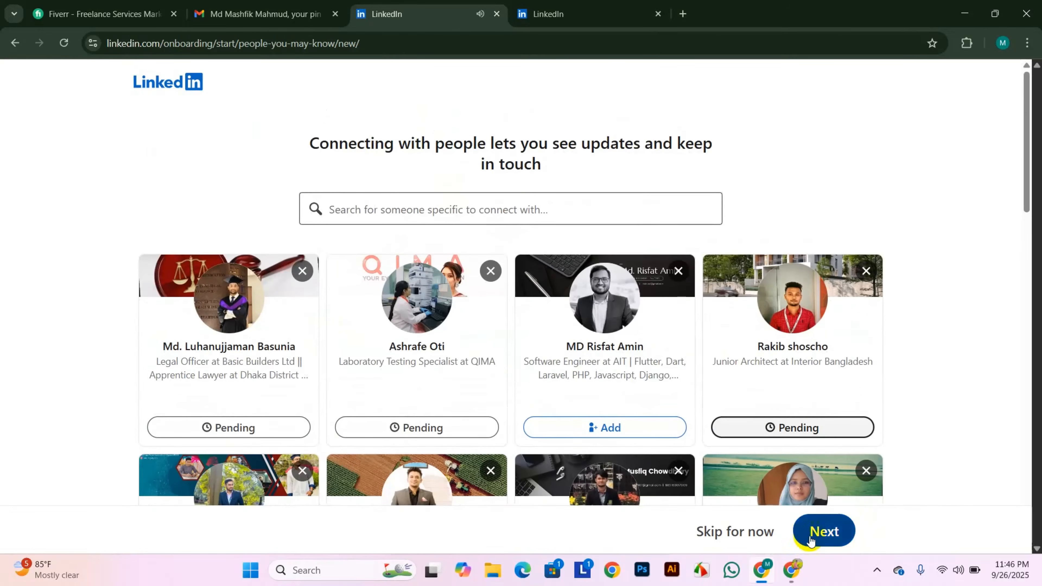
{"action": "left_click", "coordinate": [820, 535]}
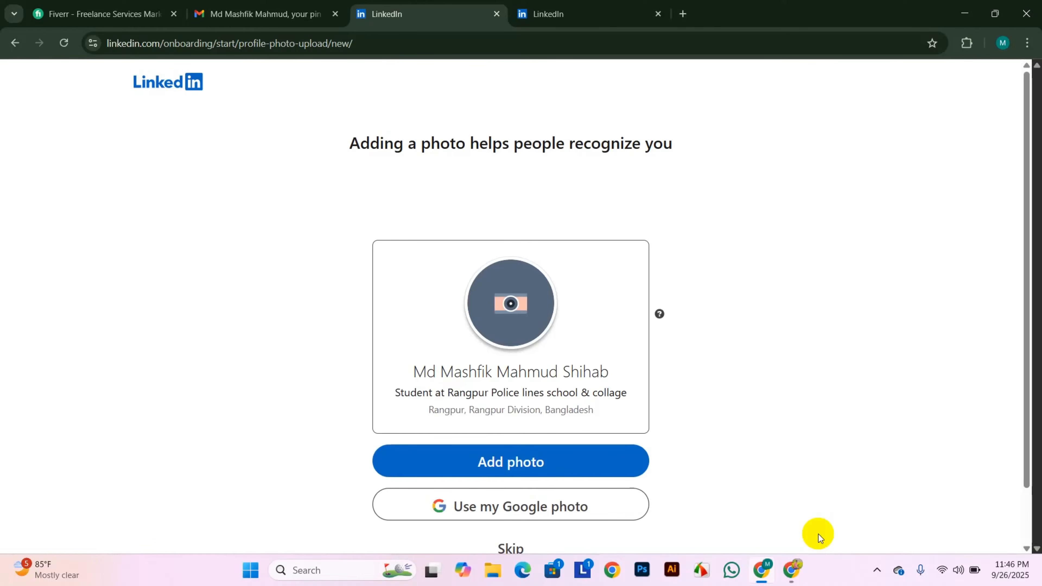
- Skip the profile photo step and pass the get-the-app page
{"action": "scroll", "coordinate": [483, 287], "scroll_direction": "down", "scroll_amount": 1}
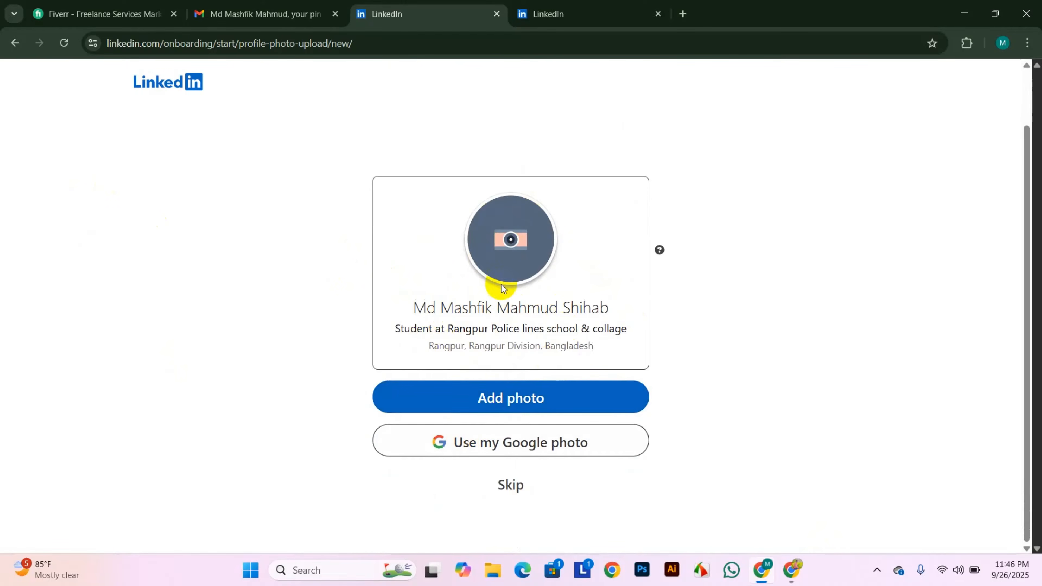
{"action": "left_click", "coordinate": [530, 488]}
{"action": "scroll", "coordinate": [462, 377], "scroll_direction": "down", "scroll_amount": 1}
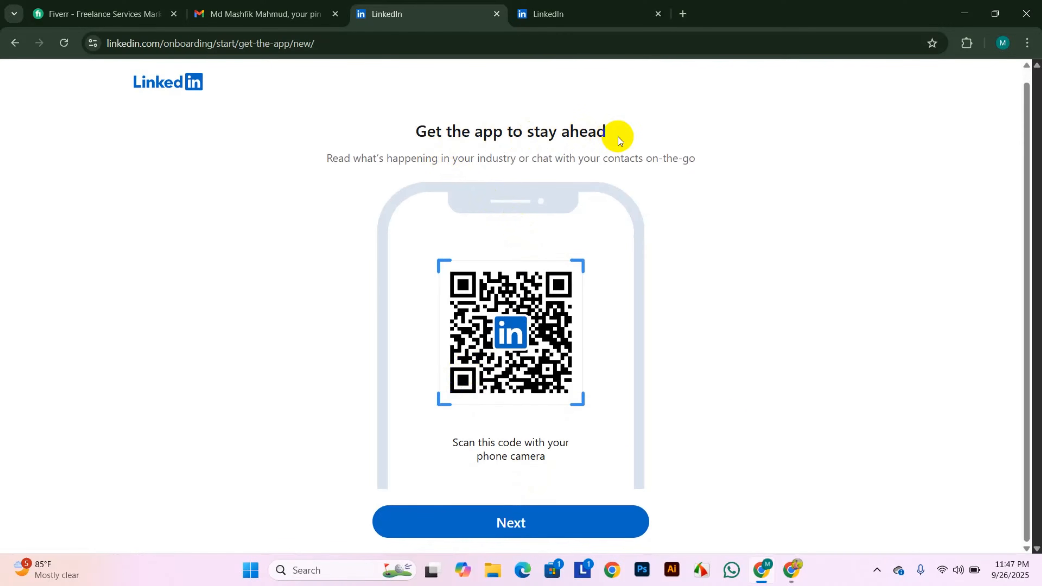
{"action": "left_click", "coordinate": [505, 520]}
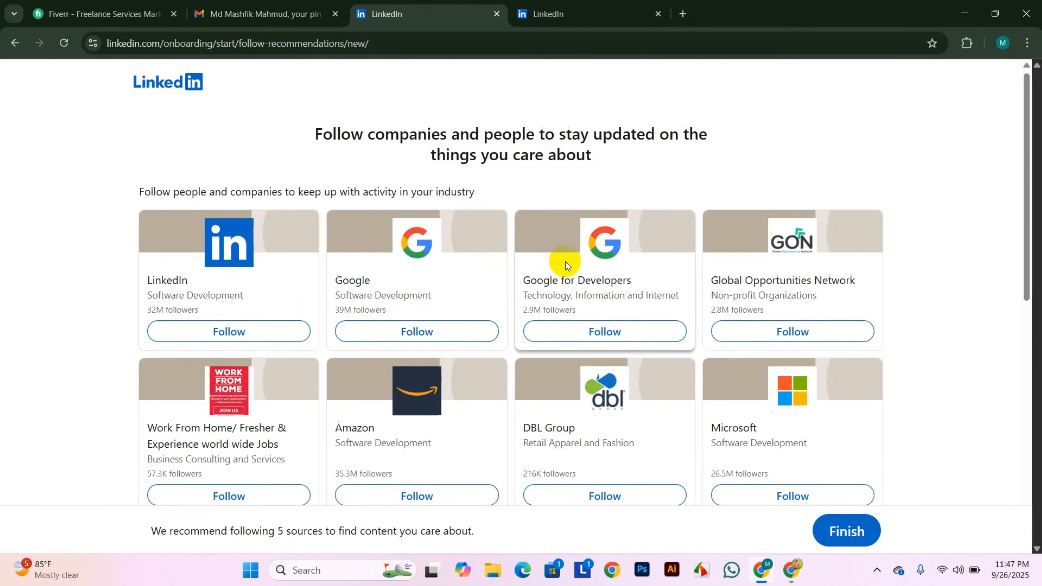
- Follow the LinkedIn and Google pages, finish onboarding, and view your profile from Me
{"action": "scroll", "coordinate": [565, 262], "scroll_direction": "down", "scroll_amount": 5}
{"action": "scroll", "coordinate": [565, 262], "scroll_direction": "up", "scroll_amount": 5}
{"action": "left_click", "coordinate": [274, 333]}
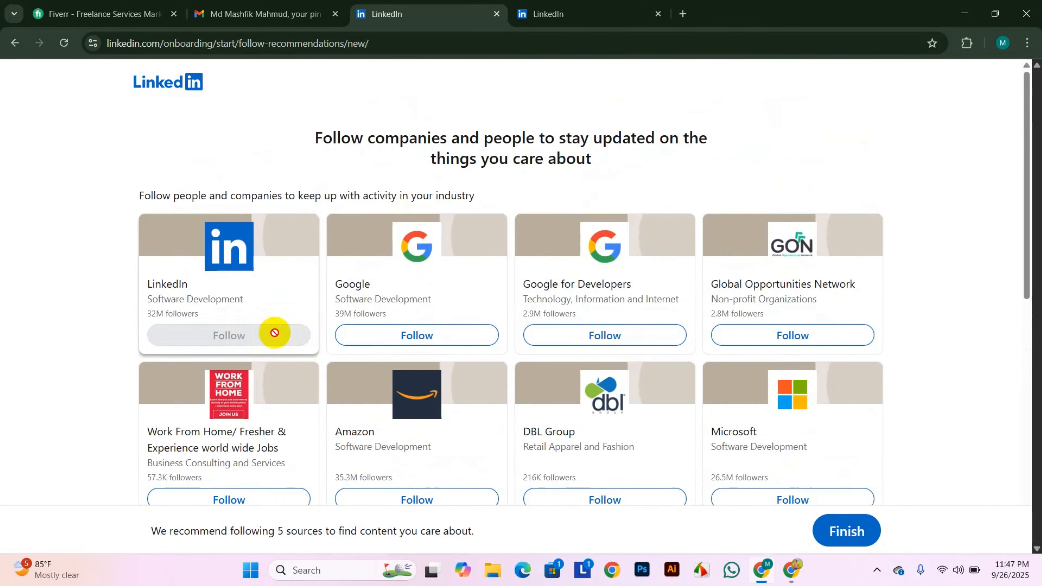
{"action": "left_click", "coordinate": [416, 335]}
{"action": "left_click", "coordinate": [864, 540]}
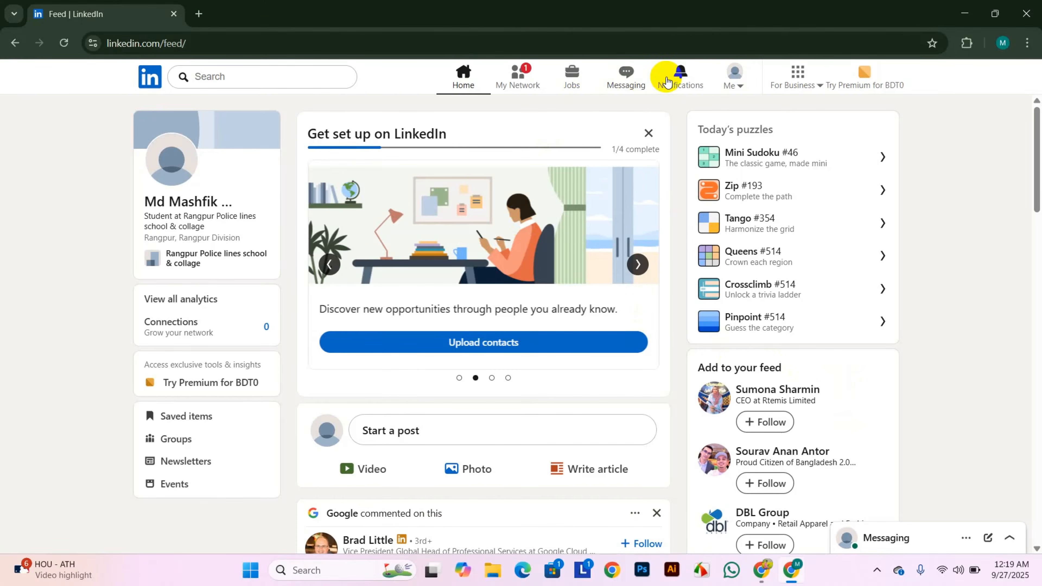
{"action": "left_click", "coordinate": [741, 80]}
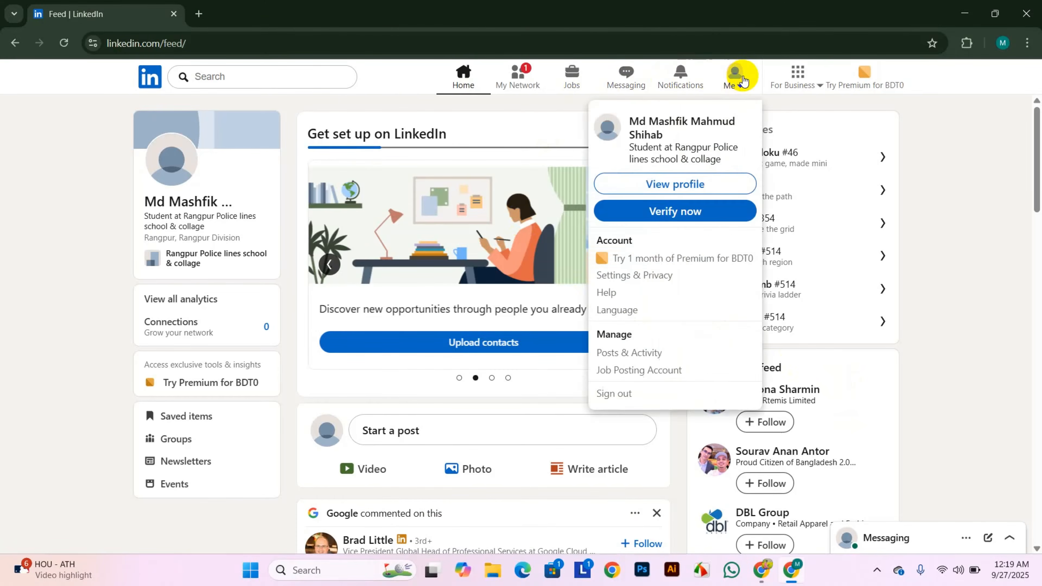
{"action": "left_click", "coordinate": [695, 186]}
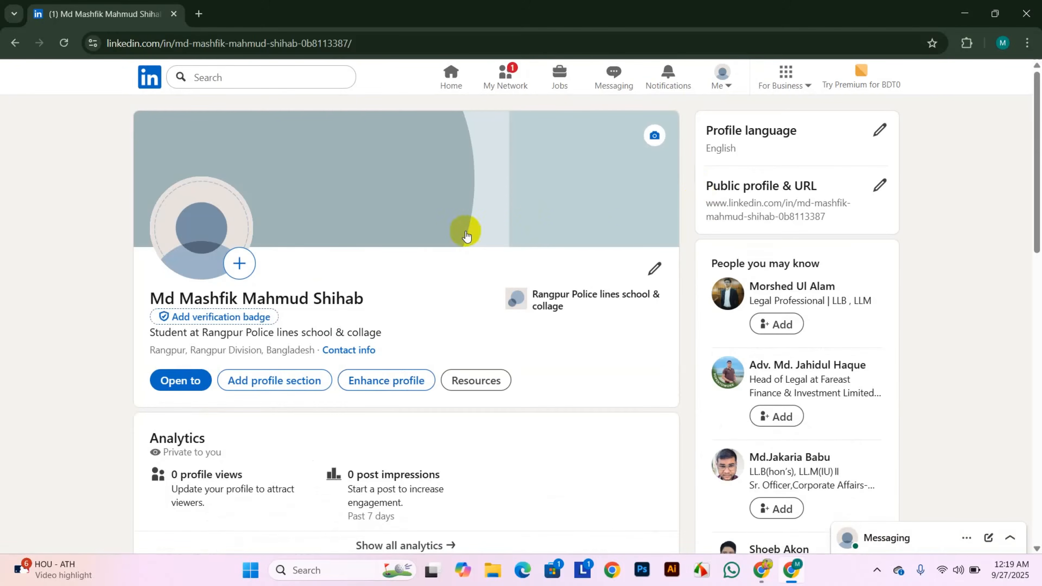
- Upload the IMG_8804 blue-suit headshot and save it as the profile photo
{"action": "left_click", "coordinate": [238, 262]}
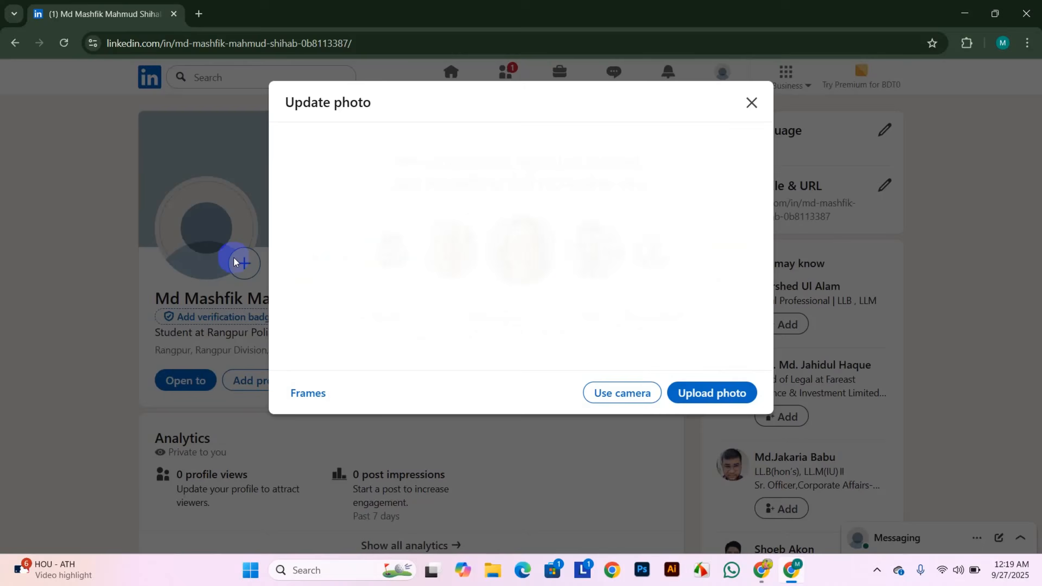
{"action": "left_click", "coordinate": [697, 394]}
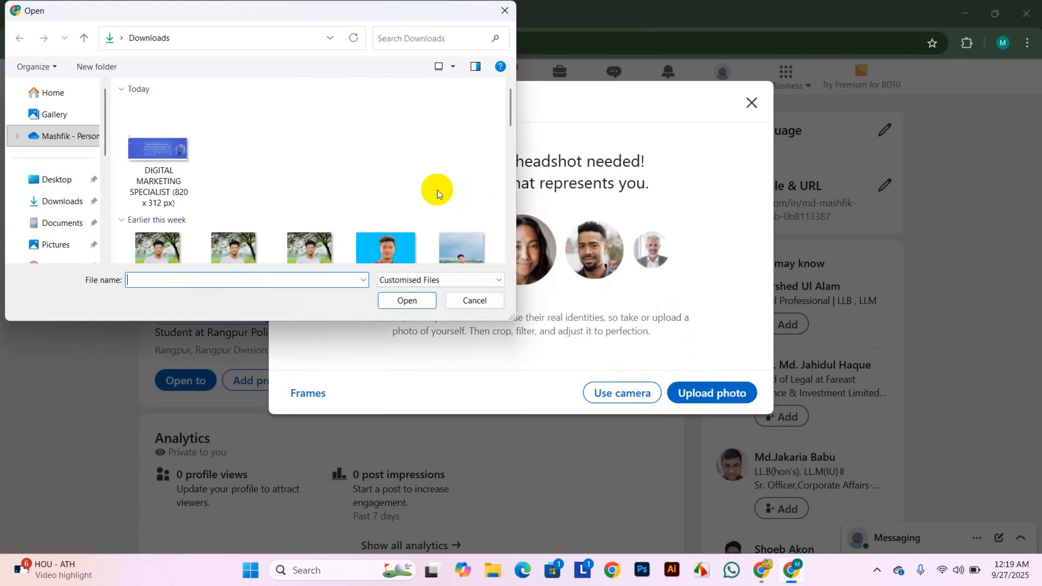
{"action": "scroll", "coordinate": [279, 197], "scroll_direction": "down", "scroll_amount": 10}
{"action": "left_click", "coordinate": [311, 214]}
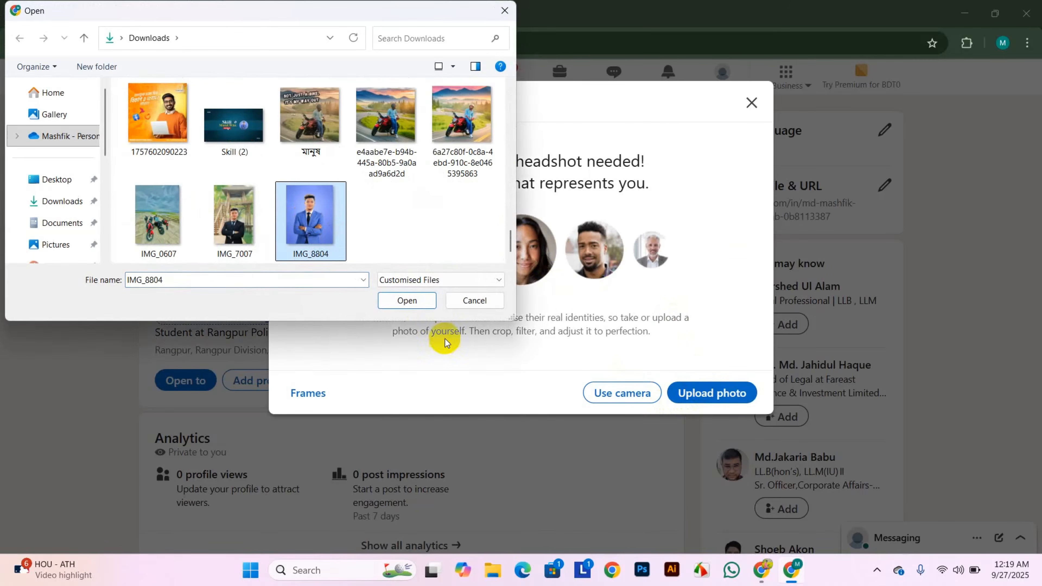
{"action": "left_click", "coordinate": [407, 300]}
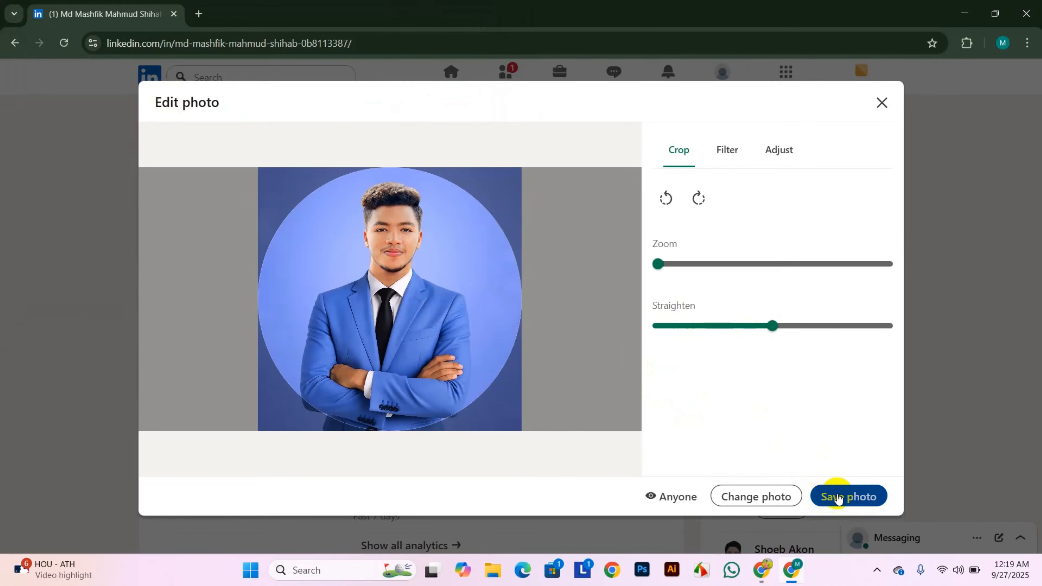
{"action": "left_click", "coordinate": [837, 497]}
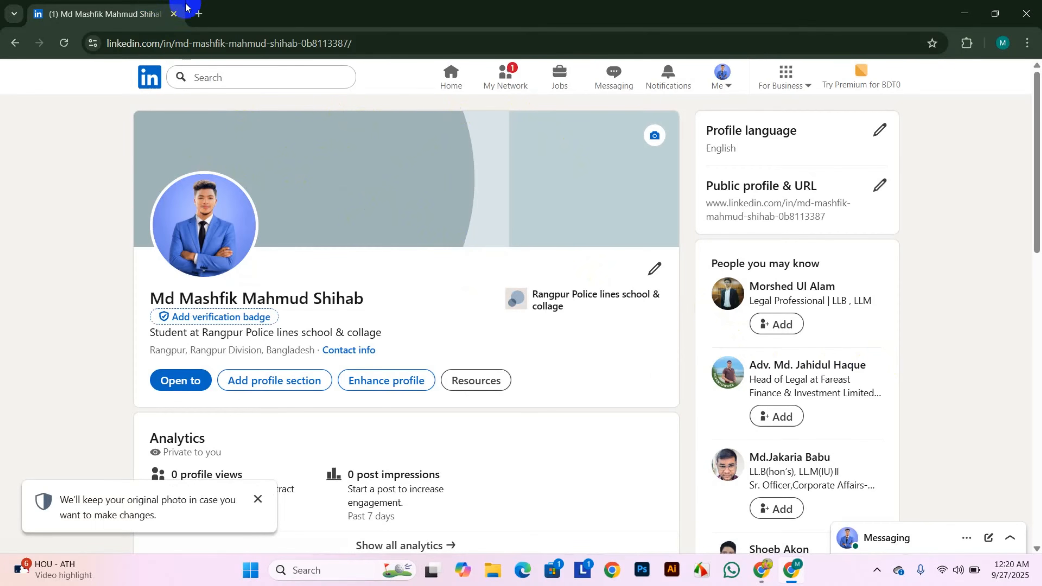
- Search Google for the LinkedIn cover photo size (1584 x 396 pixels), then return to the profile
{"action": "left_click", "coordinate": [198, 14]}
{"action": "left_click", "coordinate": [232, 40]}
{"action": "type", "text": "lin"}
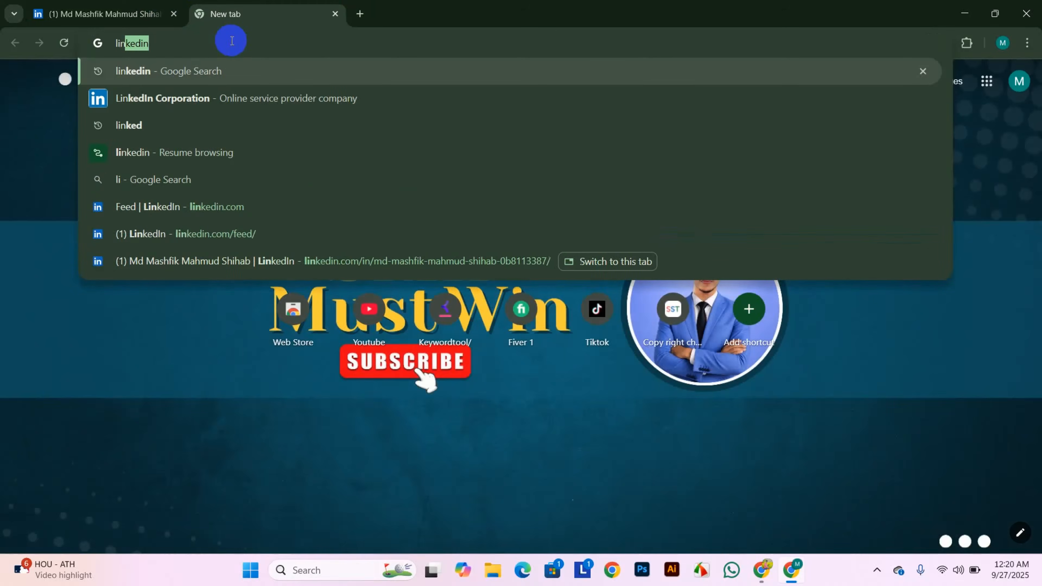
{"action": "type", "text": "ked in cover"}
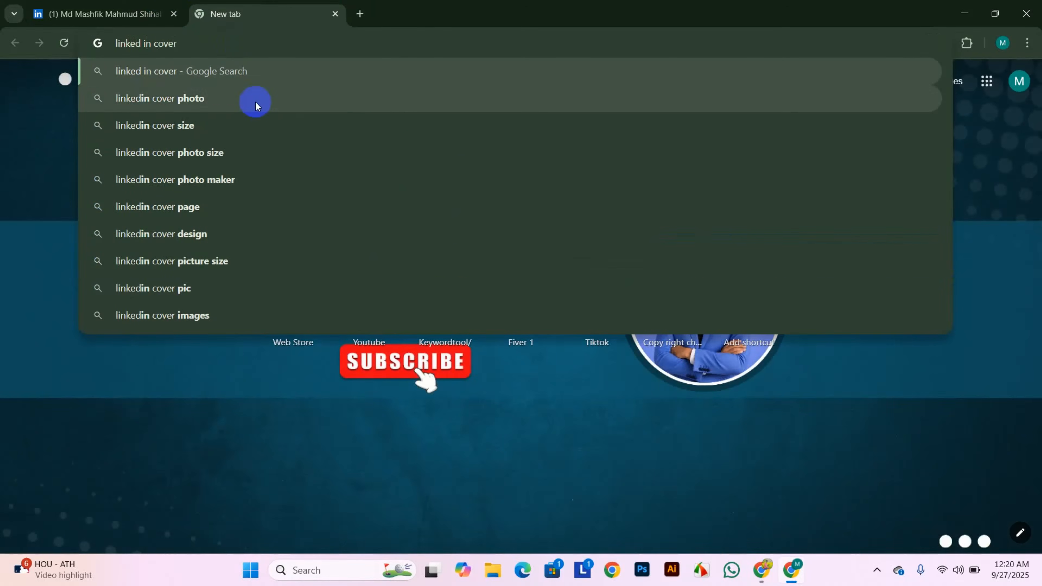
{"action": "left_click", "coordinate": [216, 152]}
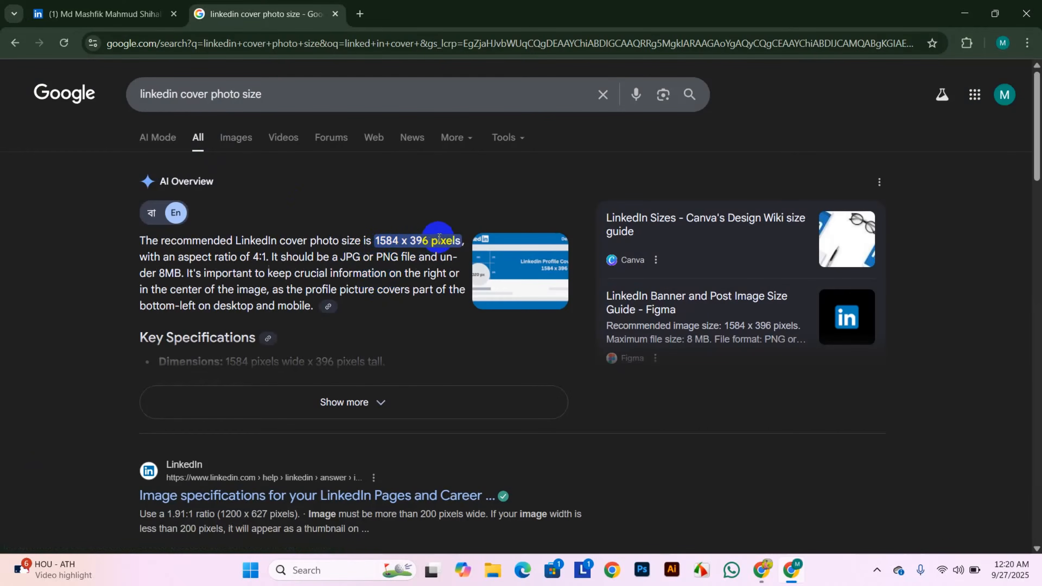
{"action": "left_click", "coordinate": [81, 13]}
{"action": "left_click", "coordinate": [336, 20]}
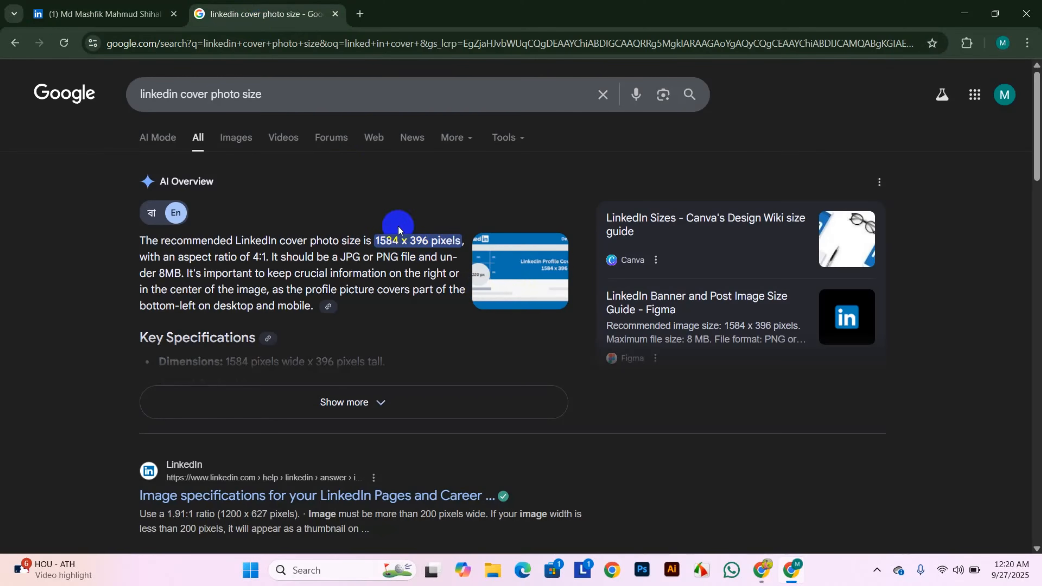
{"action": "left_click", "coordinate": [84, 5]}
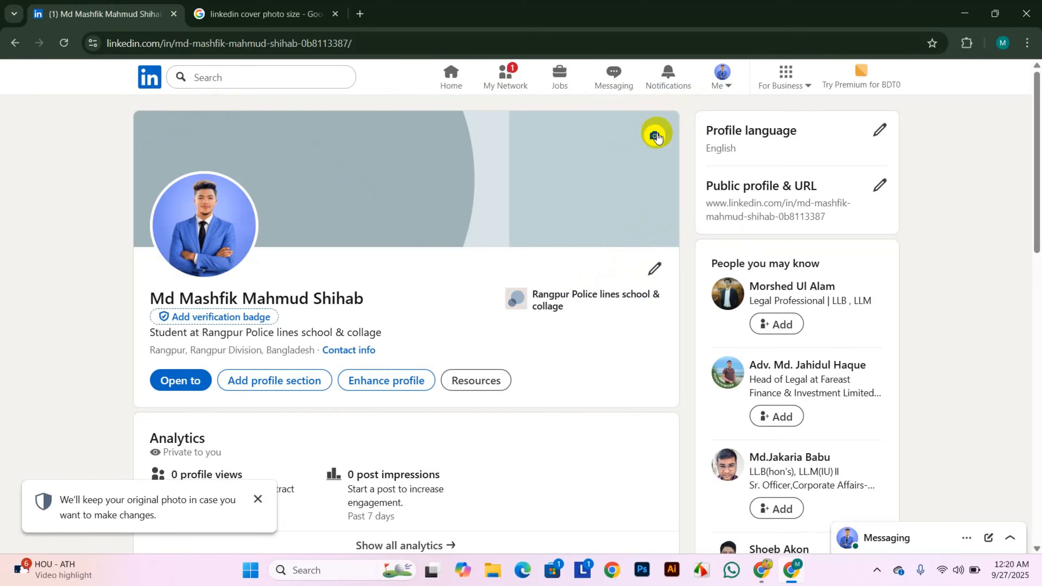
- Upload the DIGITAL MARKETING SPECIALIST banner as the cover, nudge its crop, and apply it
{"action": "left_click", "coordinate": [655, 135]}
{"action": "left_click", "coordinate": [497, 177]}
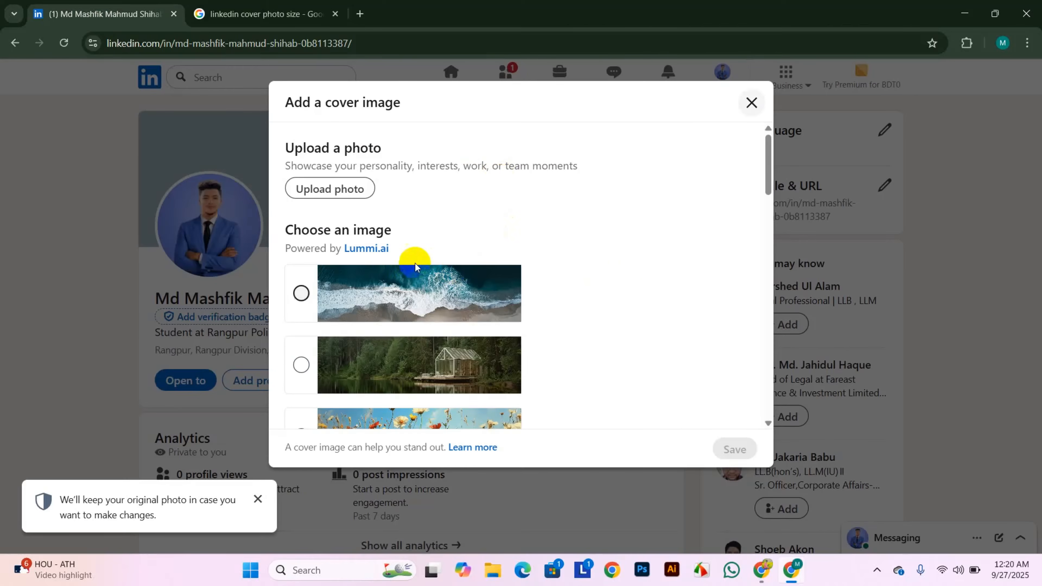
{"action": "left_click", "coordinate": [325, 189]}
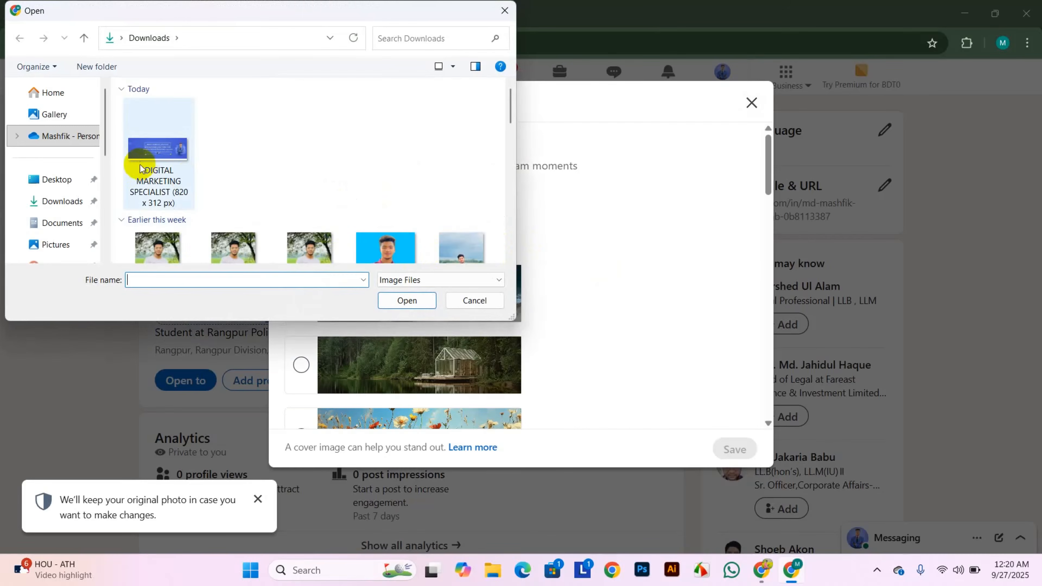
{"action": "left_click", "coordinate": [140, 158]}
{"action": "left_click", "coordinate": [410, 302]}
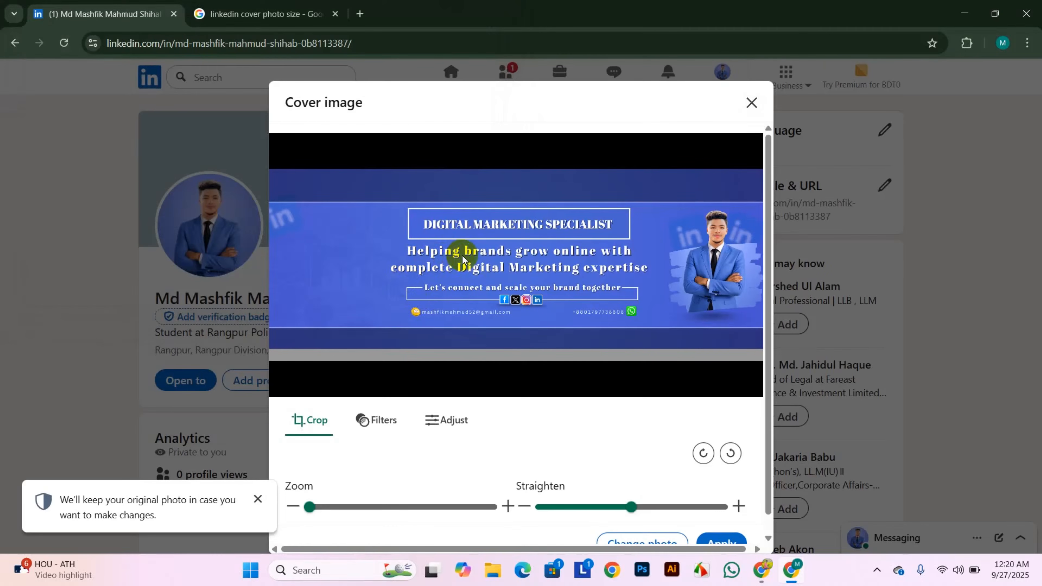
{"action": "left_click_drag", "start_coordinate": [473, 289], "coordinate": [476, 285]}
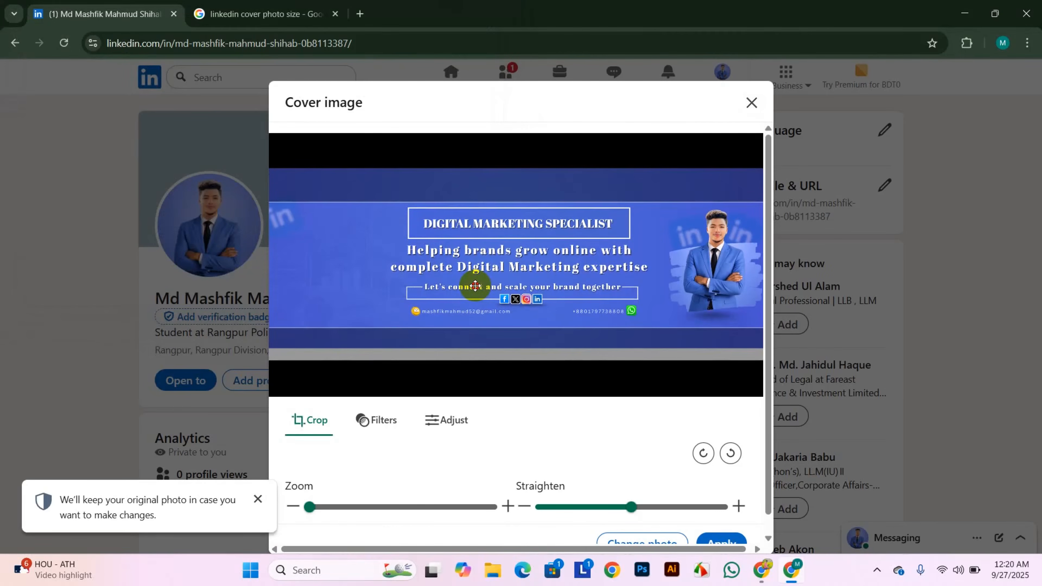
{"action": "scroll", "coordinate": [579, 437], "scroll_direction": "down", "scroll_amount": 1}
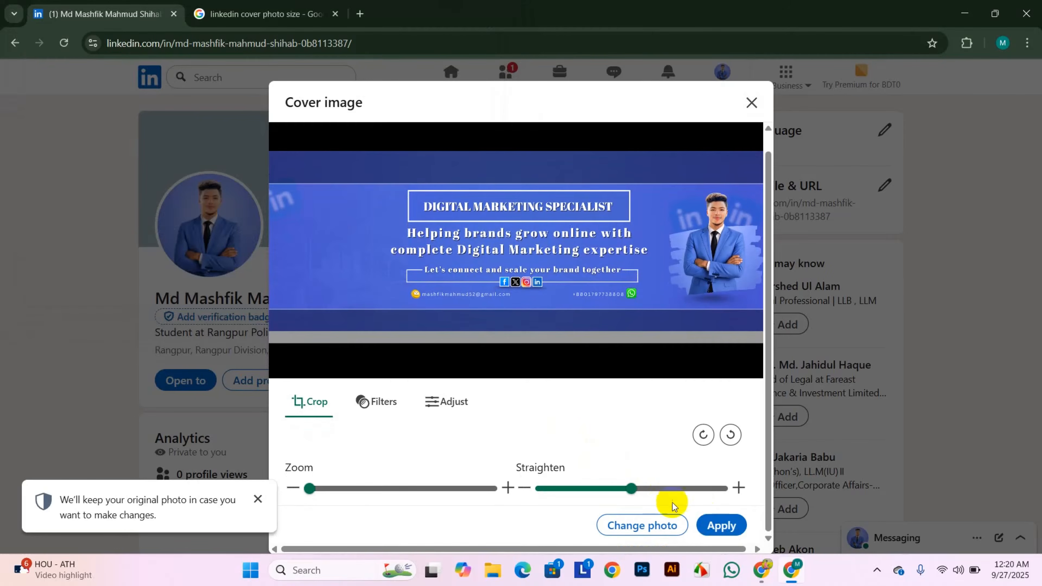
{"action": "left_click", "coordinate": [719, 525]}
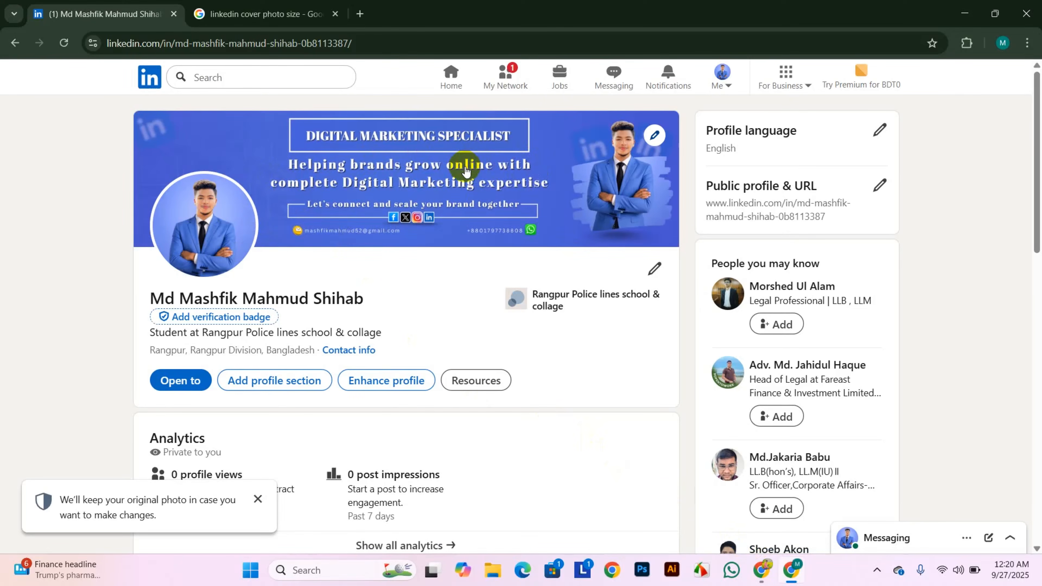
- Scroll to the Experience section and bring up the empty Add experience form
{"action": "scroll", "coordinate": [386, 296], "scroll_direction": "down", "scroll_amount": 6}
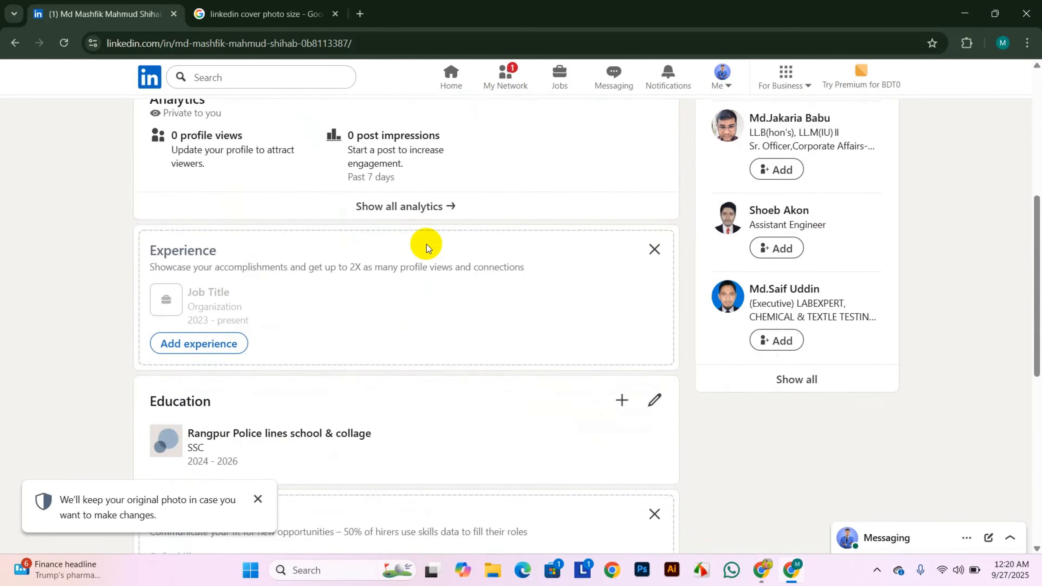
{"action": "scroll", "coordinate": [427, 246], "scroll_direction": "down", "scroll_amount": 4}
{"action": "scroll", "coordinate": [429, 251], "scroll_direction": "up", "scroll_amount": 2}
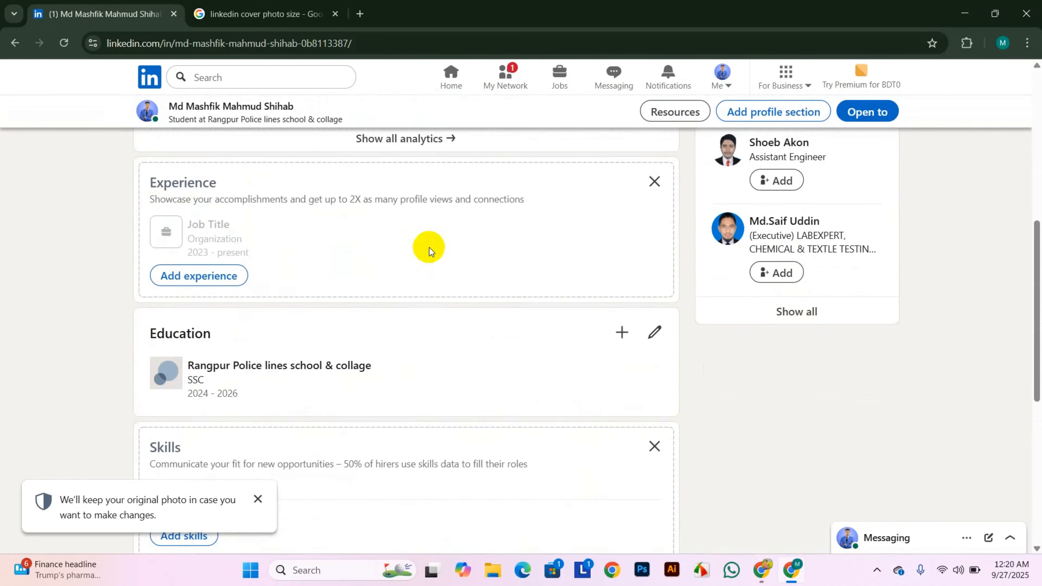
{"action": "left_click_drag", "start_coordinate": [149, 182], "coordinate": [198, 182]}
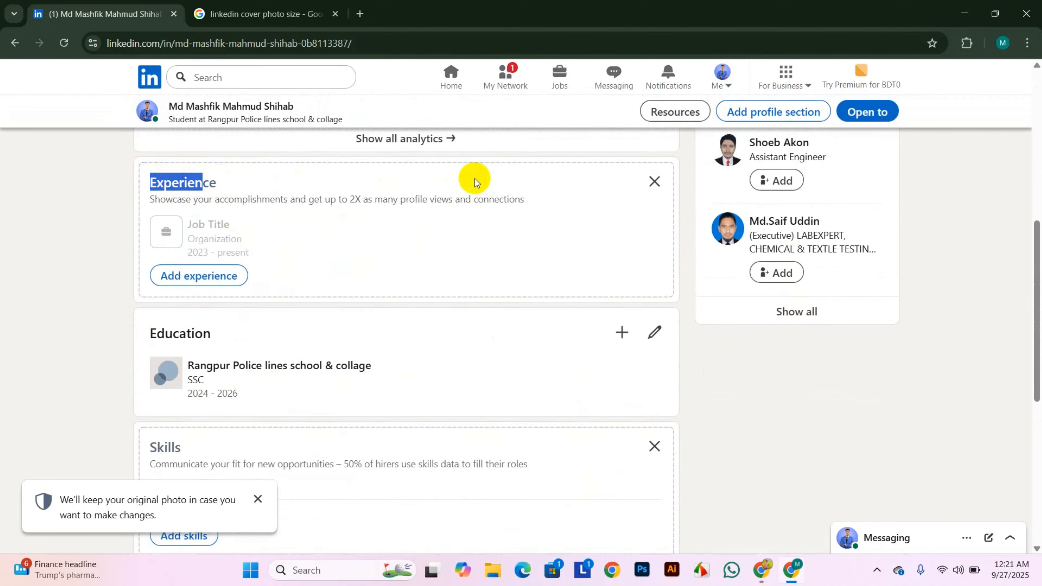
{"action": "left_click", "coordinate": [235, 173]}
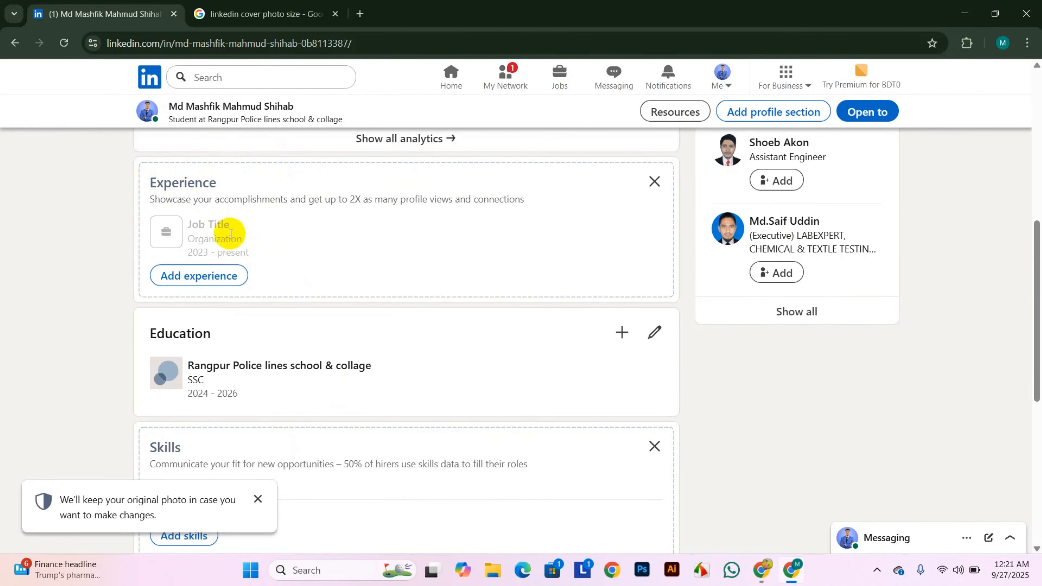
{"action": "left_click", "coordinate": [207, 276]}
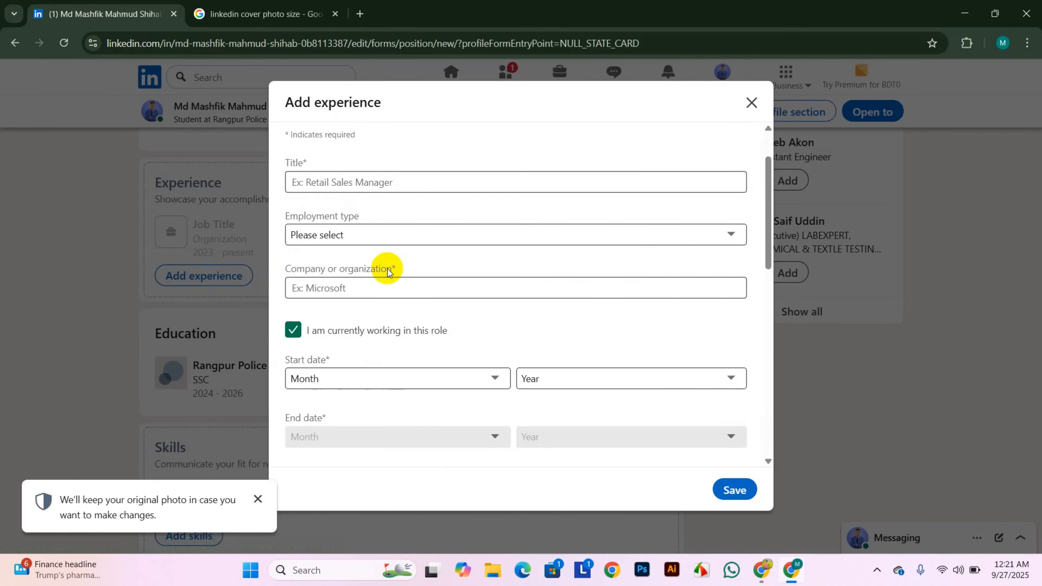
- Enter the title Digital Marketing Specialist, employment type Freelance, and company Fiverr
{"action": "left_click", "coordinate": [354, 252]}
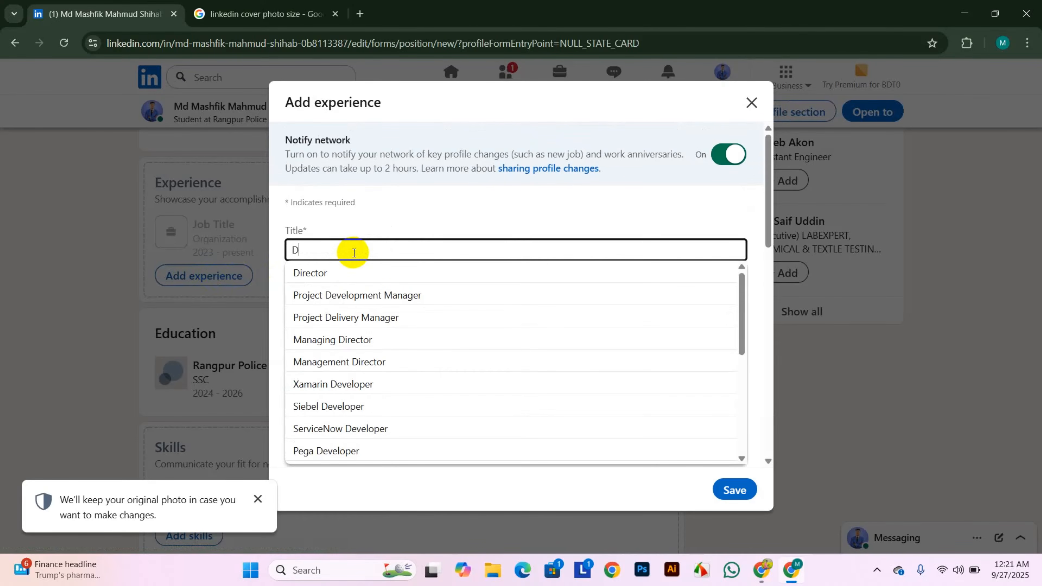
{"action": "type", "text": "Digital"}
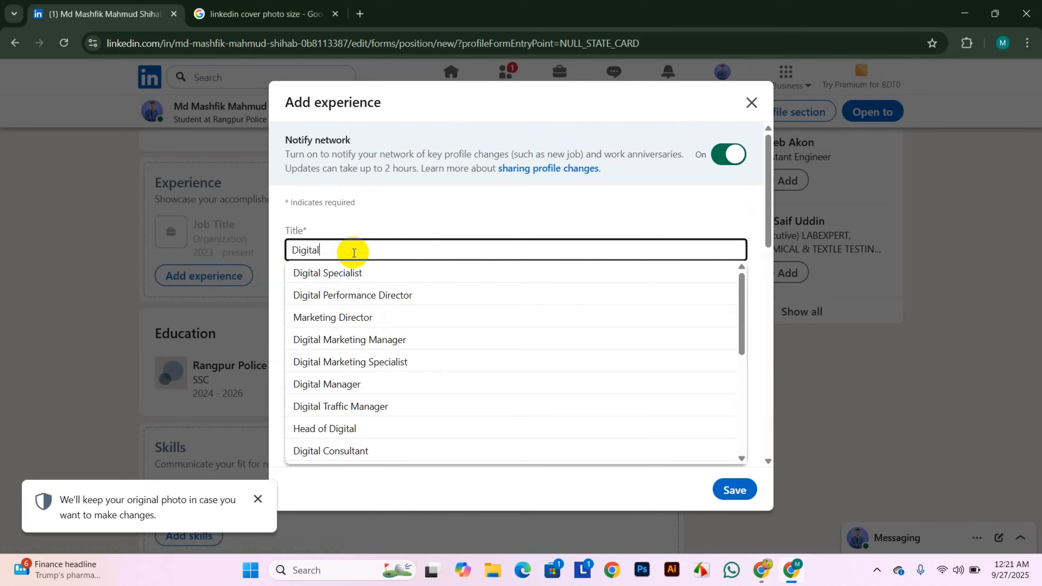
{"action": "type", "text": " marke"}
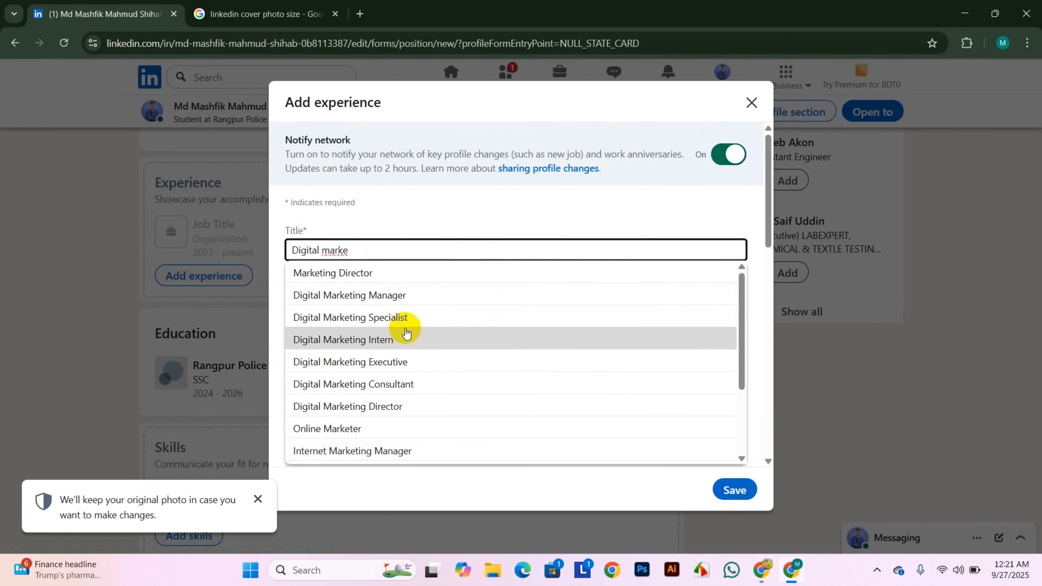
{"action": "left_click", "coordinate": [409, 317]}
{"action": "left_click", "coordinate": [402, 304]}
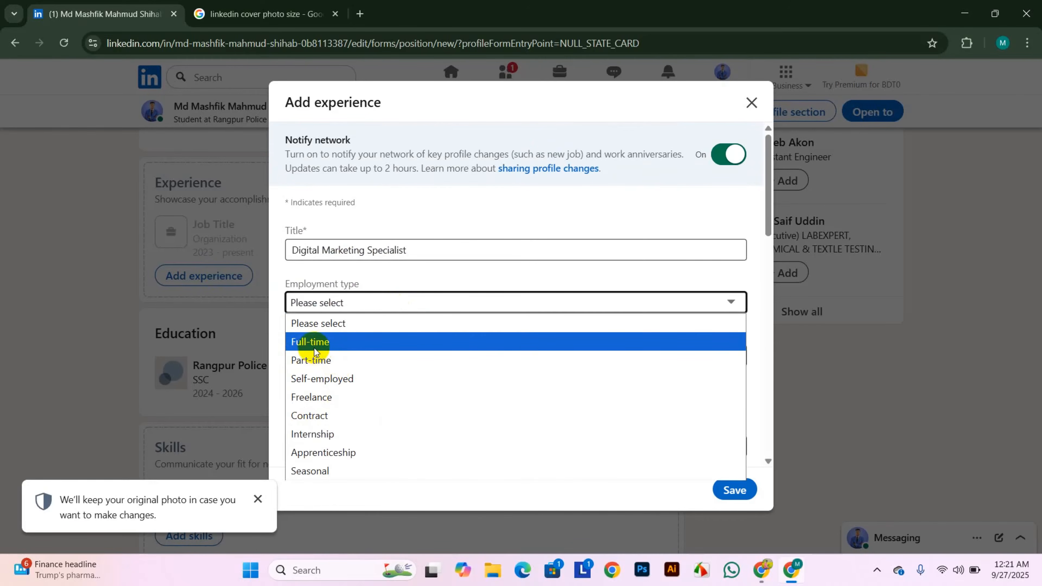
{"action": "left_click", "coordinate": [324, 398]}
{"action": "left_click", "coordinate": [366, 357]}
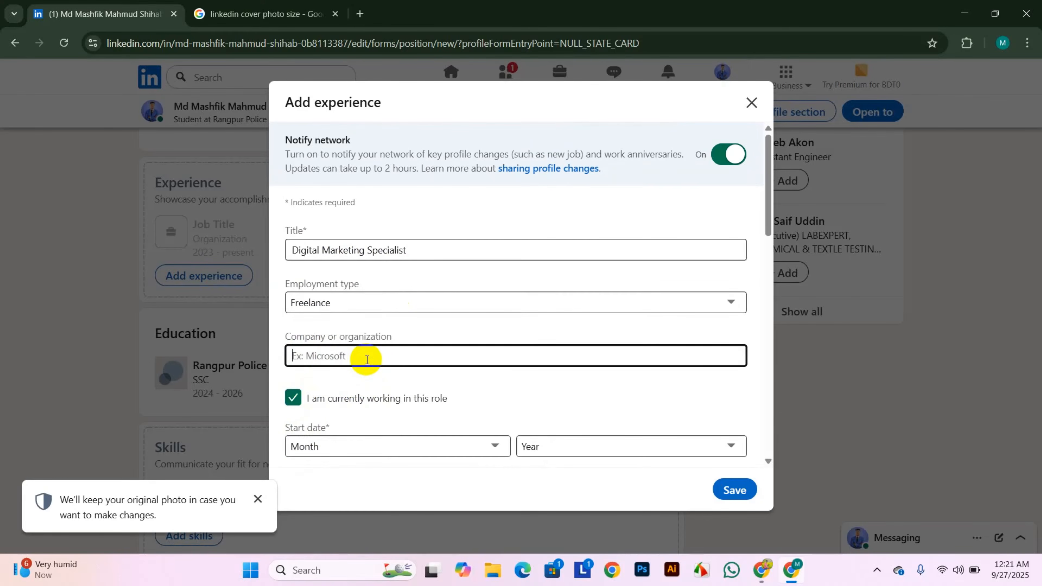
{"action": "type", "text": "Fi"}
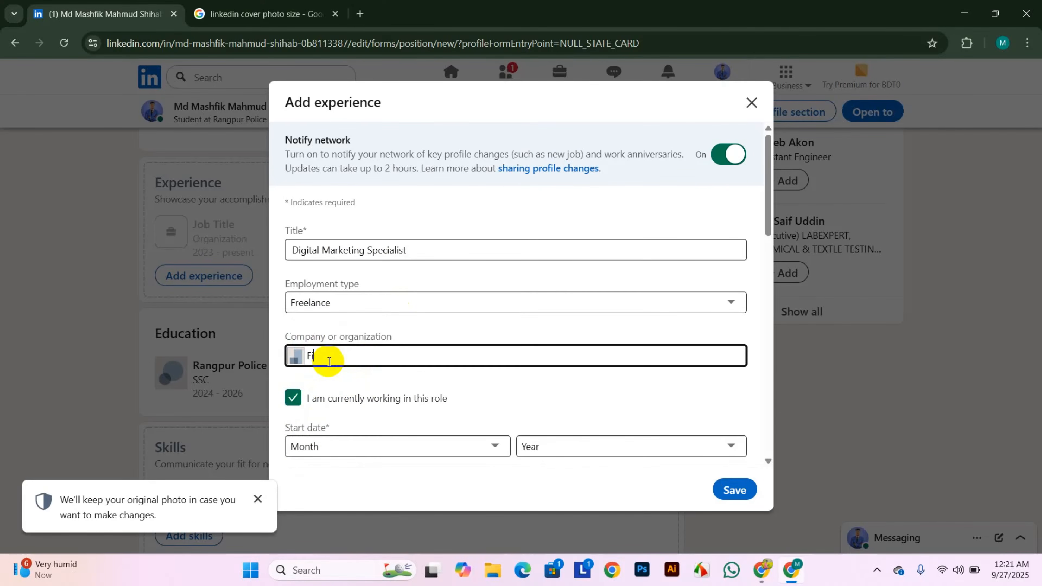
{"action": "type", "text": "verr"}
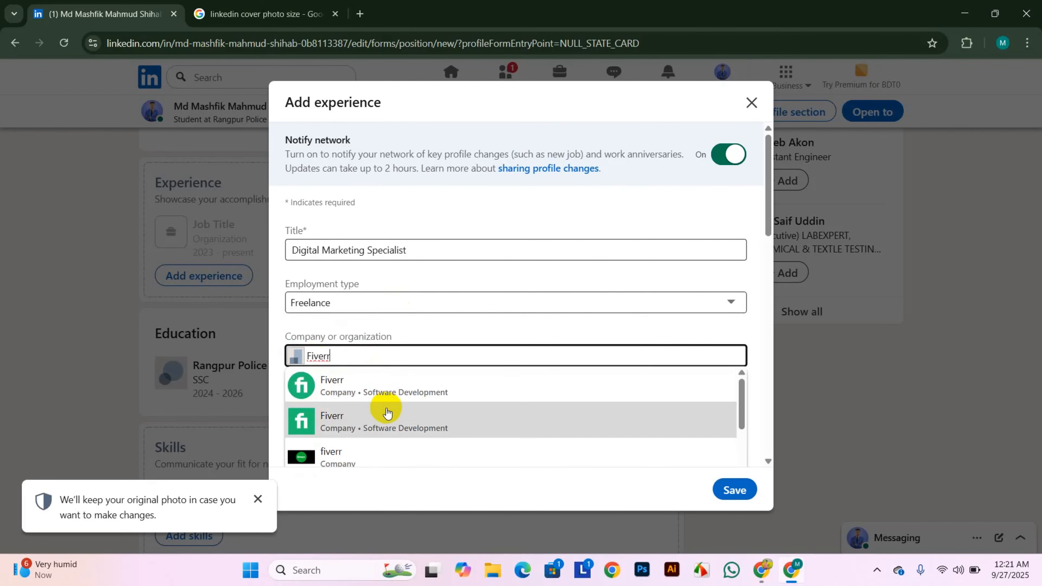
{"action": "left_click", "coordinate": [405, 393]}
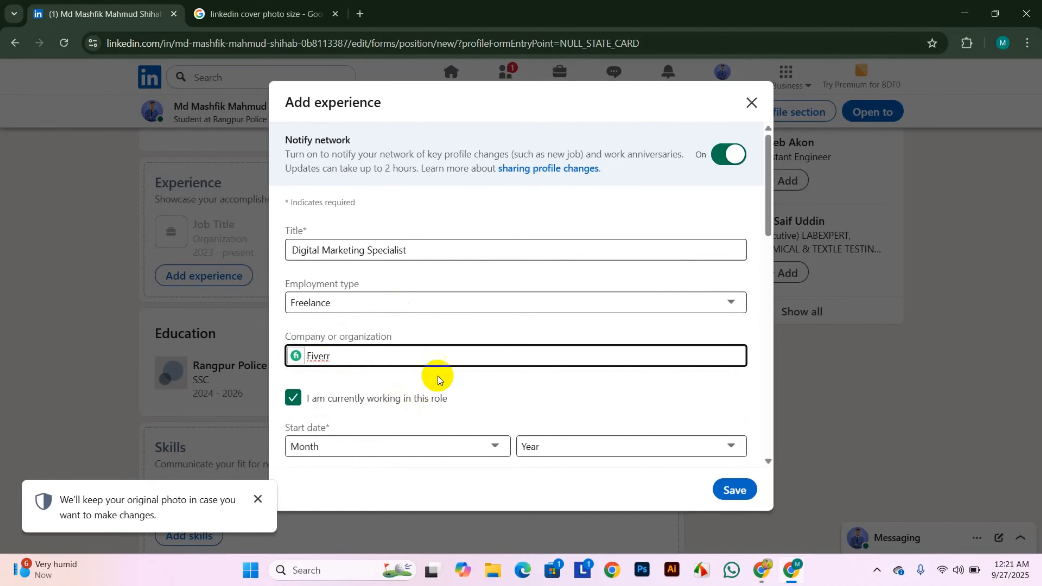
- Set the experience start date to September 2025
{"action": "scroll", "coordinate": [435, 376], "scroll_direction": "down", "scroll_amount": 5}
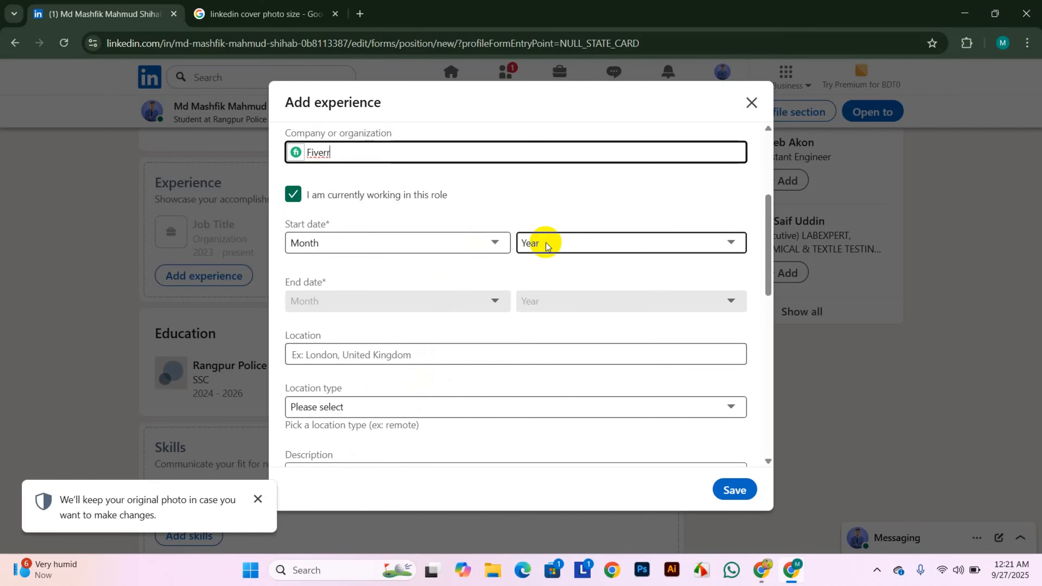
{"action": "left_click", "coordinate": [487, 246]}
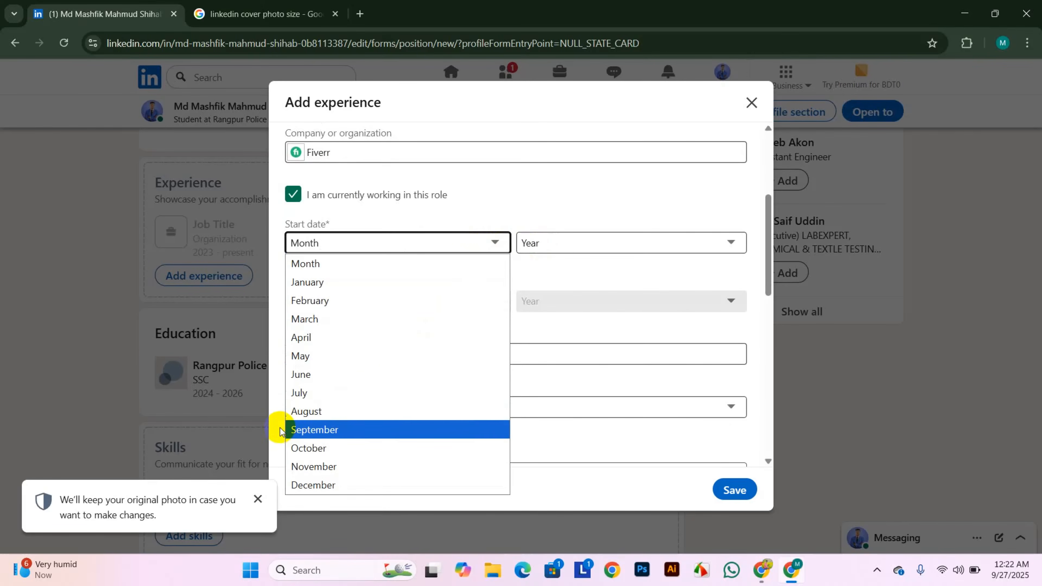
{"action": "left_click", "coordinate": [303, 429]}
{"action": "left_click", "coordinate": [586, 246]}
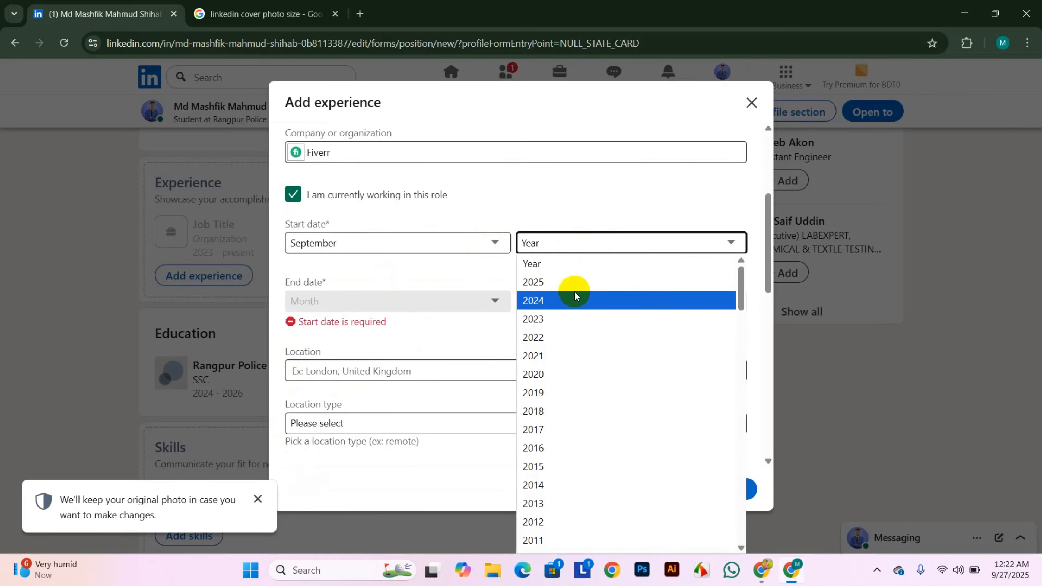
{"action": "left_click", "coordinate": [561, 282]}
- Set the location to Rangpur Division, Bangladesh with location type Remote
{"action": "scroll", "coordinate": [396, 333], "scroll_direction": "down", "scroll_amount": 1}
{"action": "scroll", "coordinate": [396, 332], "scroll_direction": "down", "scroll_amount": 3}
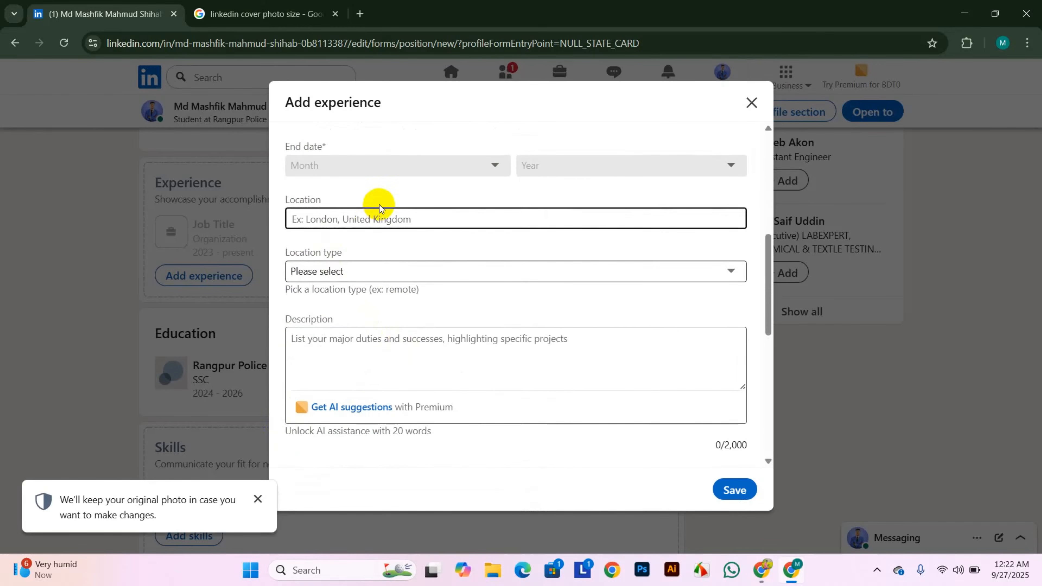
{"action": "left_click", "coordinate": [400, 221]}
{"action": "type", "text": "R"}
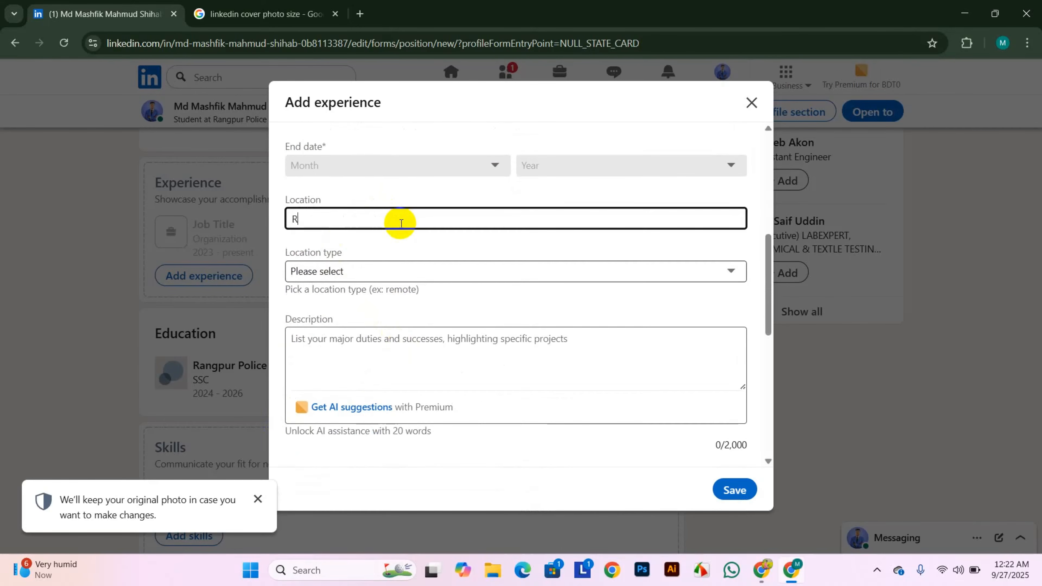
{"action": "type", "text": "angpur"}
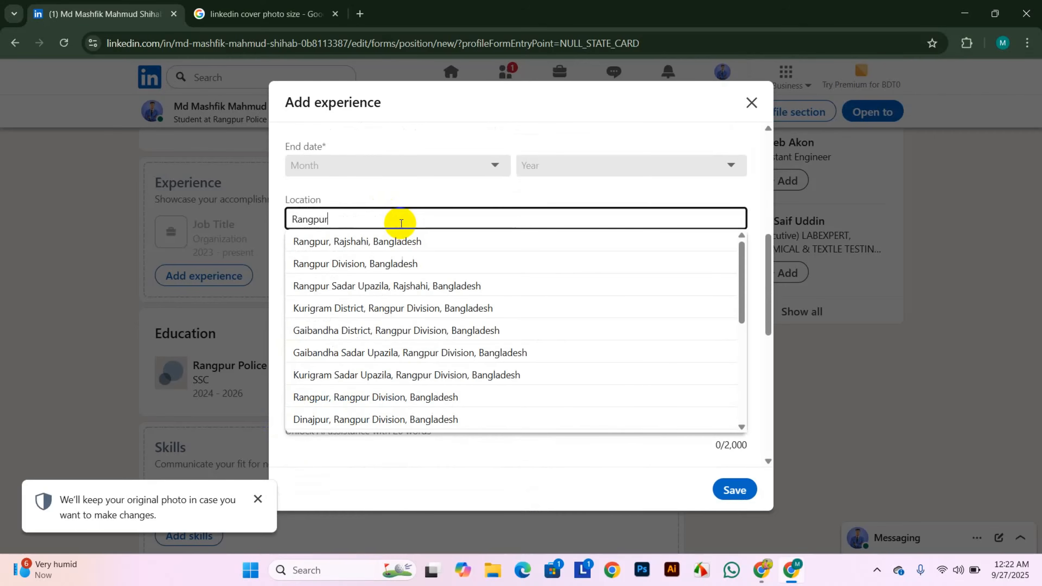
{"action": "left_click", "coordinate": [374, 263]}
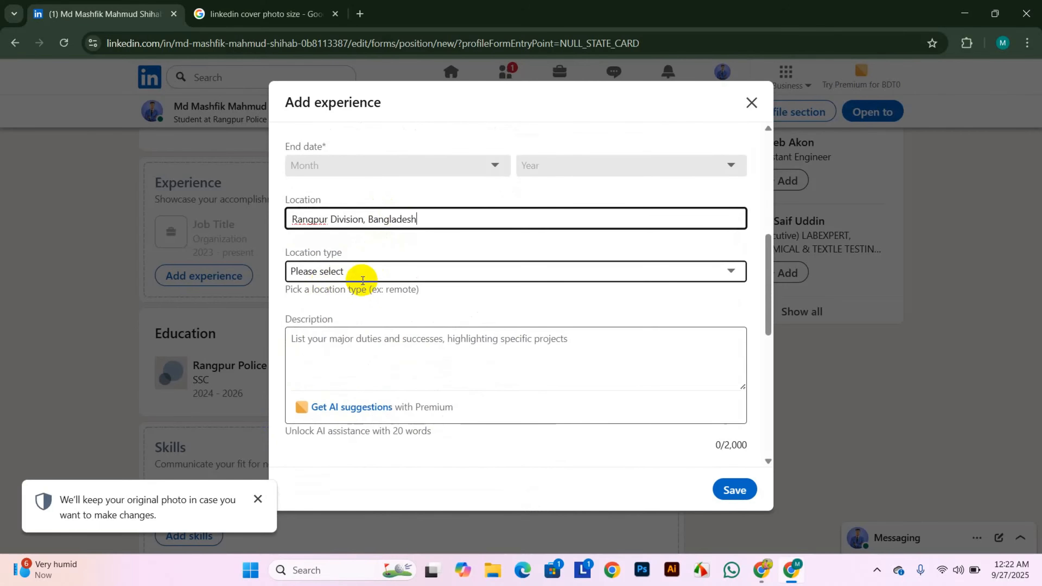
{"action": "left_click", "coordinate": [481, 275]}
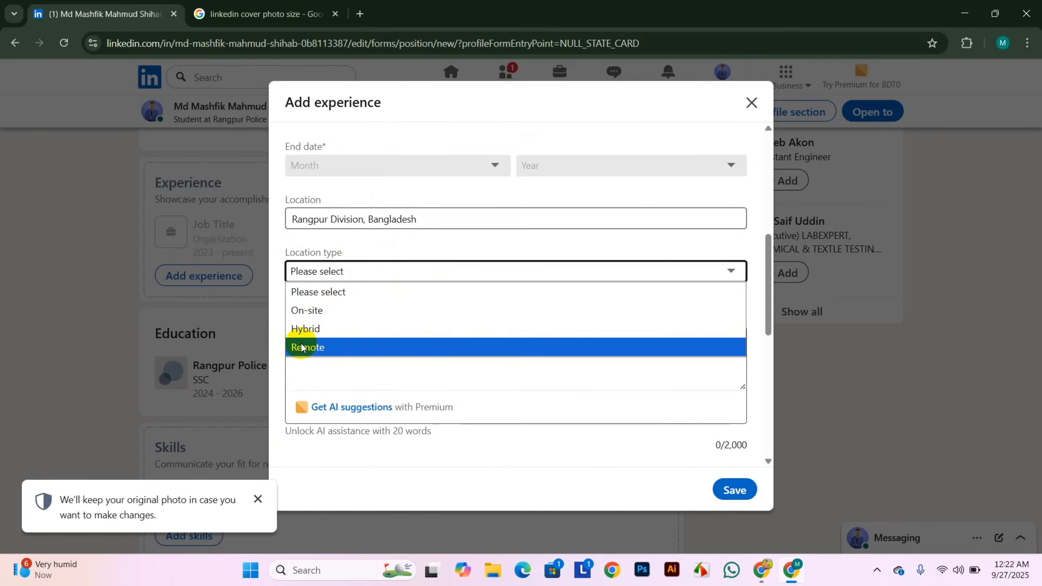
{"action": "left_click", "coordinate": [317, 348]}
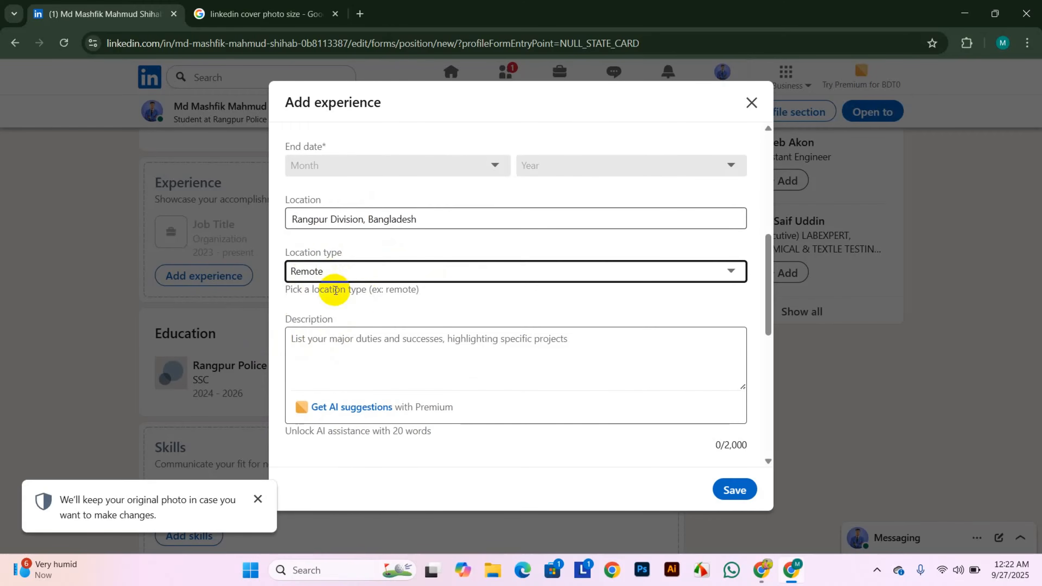
- Attach the SEO and Digital Marketing Media skills and save the Fiverr Digital Marketing Specialist role
{"action": "scroll", "coordinate": [363, 271], "scroll_direction": "down", "scroll_amount": 6}
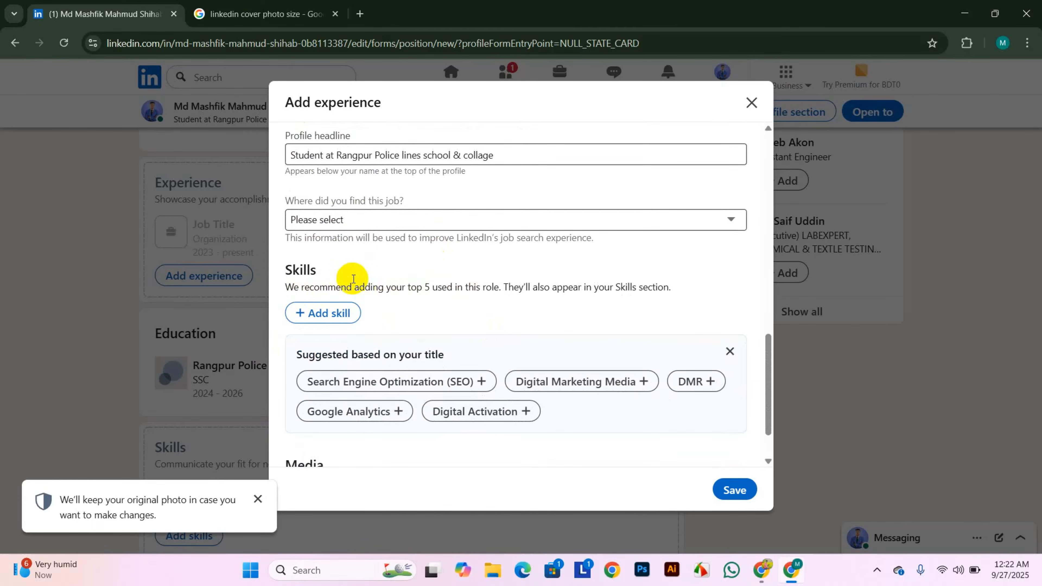
{"action": "scroll", "coordinate": [416, 290], "scroll_direction": "down", "scroll_amount": 2}
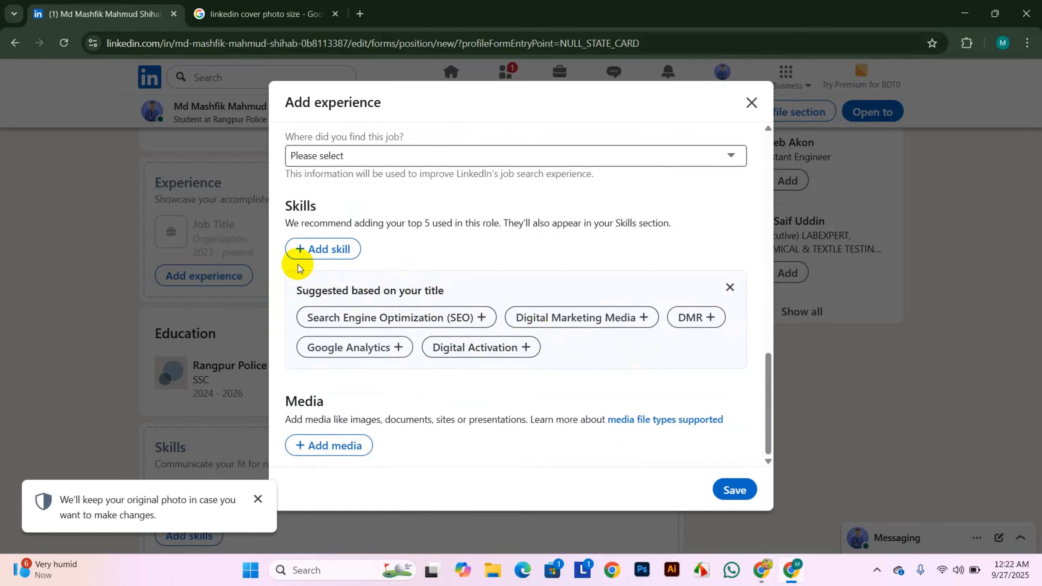
{"action": "left_click", "coordinate": [449, 312]}
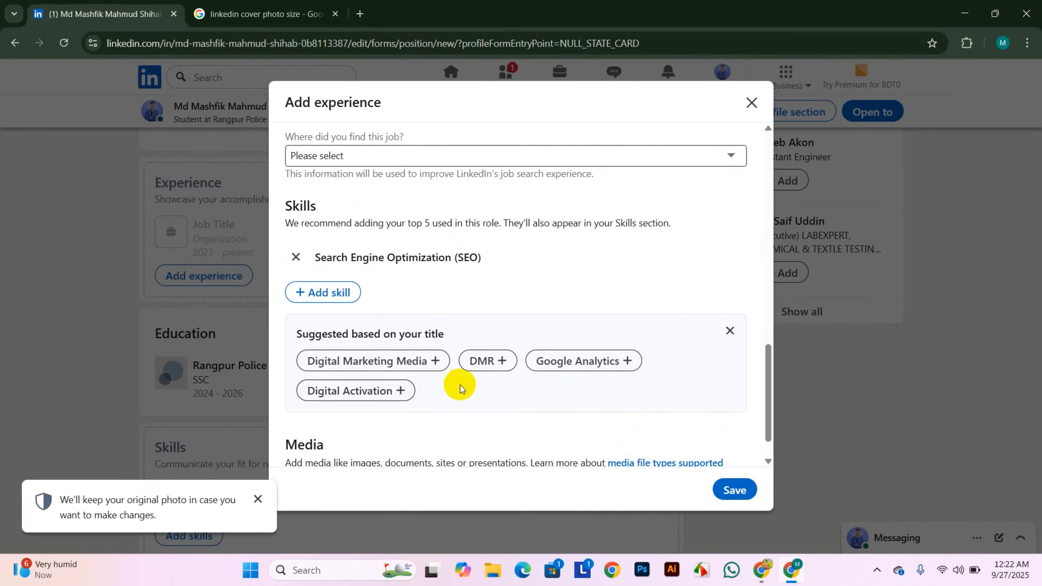
{"action": "left_click", "coordinate": [408, 360]}
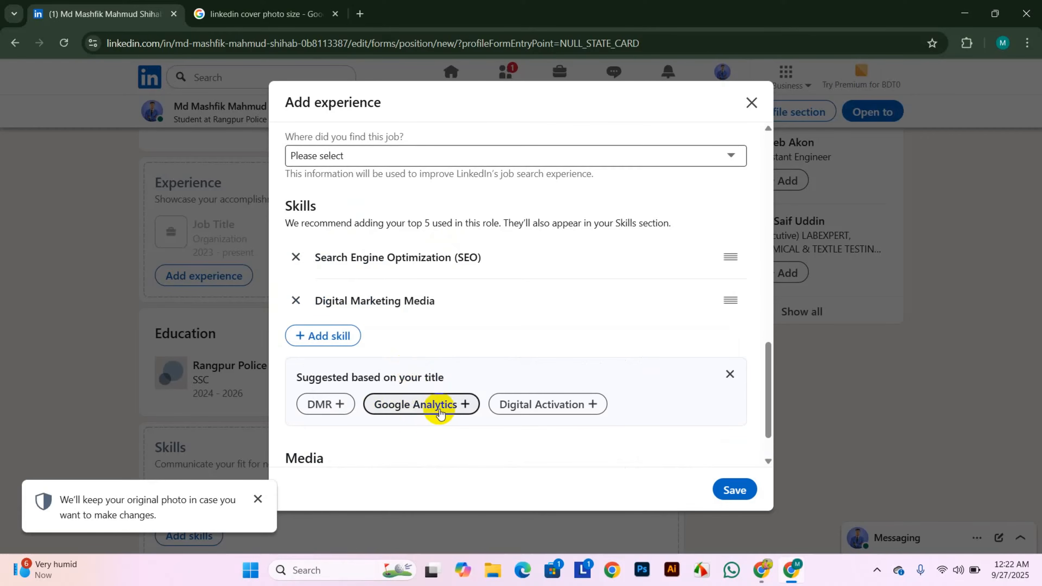
{"action": "left_click", "coordinate": [335, 336]}
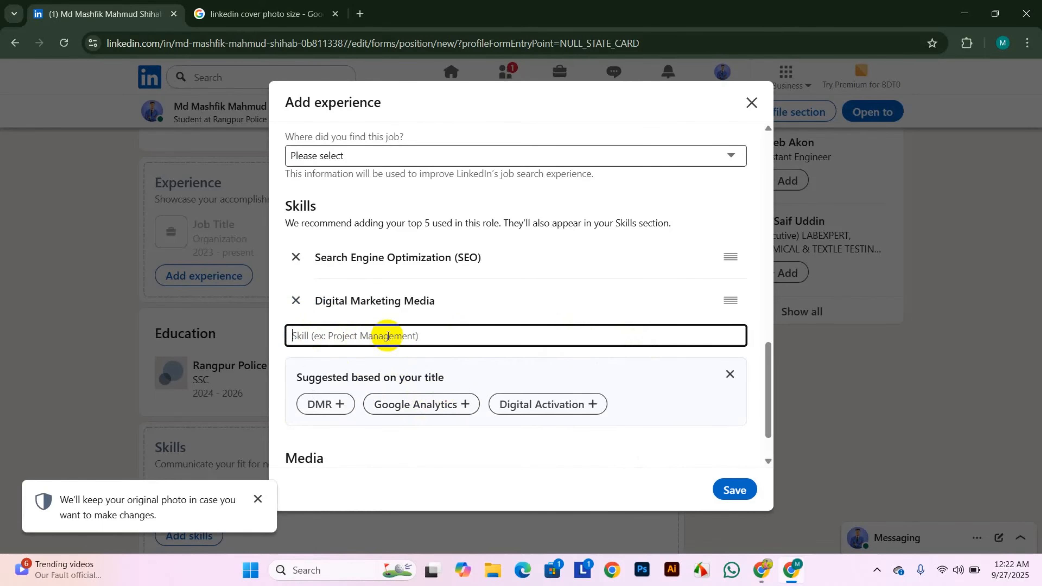
{"action": "scroll", "coordinate": [643, 351], "scroll_direction": "down", "scroll_amount": 1}
{"action": "left_click", "coordinate": [731, 489]}
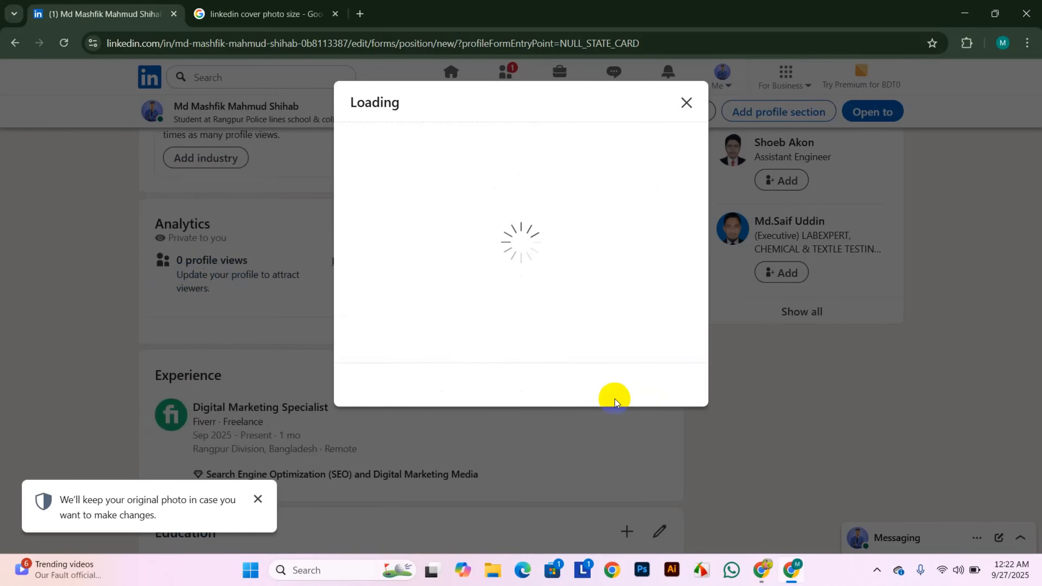
- Skip the share and verification-badge prompts, then bring up Experience's add options
{"action": "left_click", "coordinate": [364, 447]}
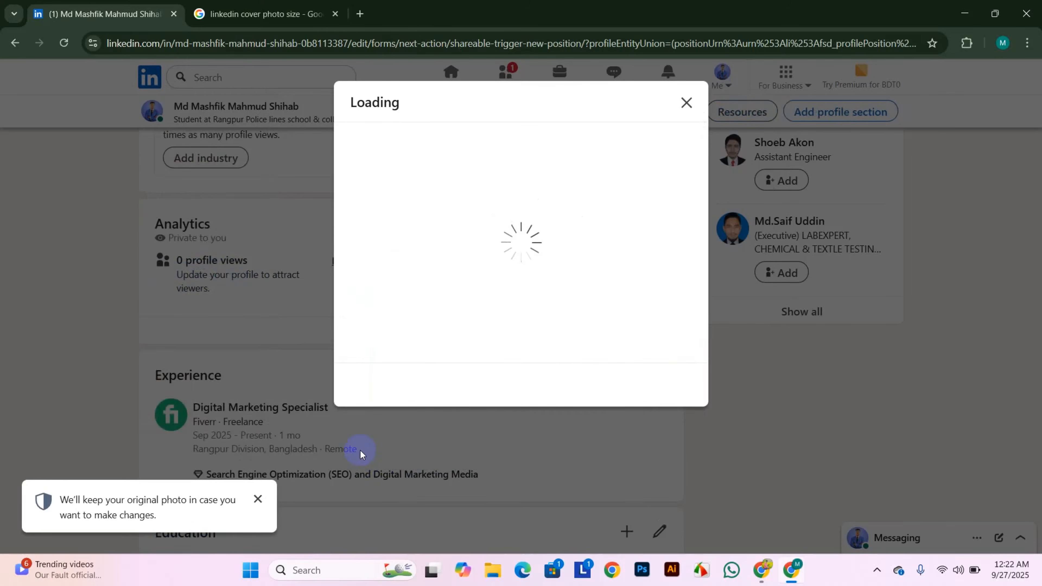
{"action": "left_click", "coordinate": [367, 445]}
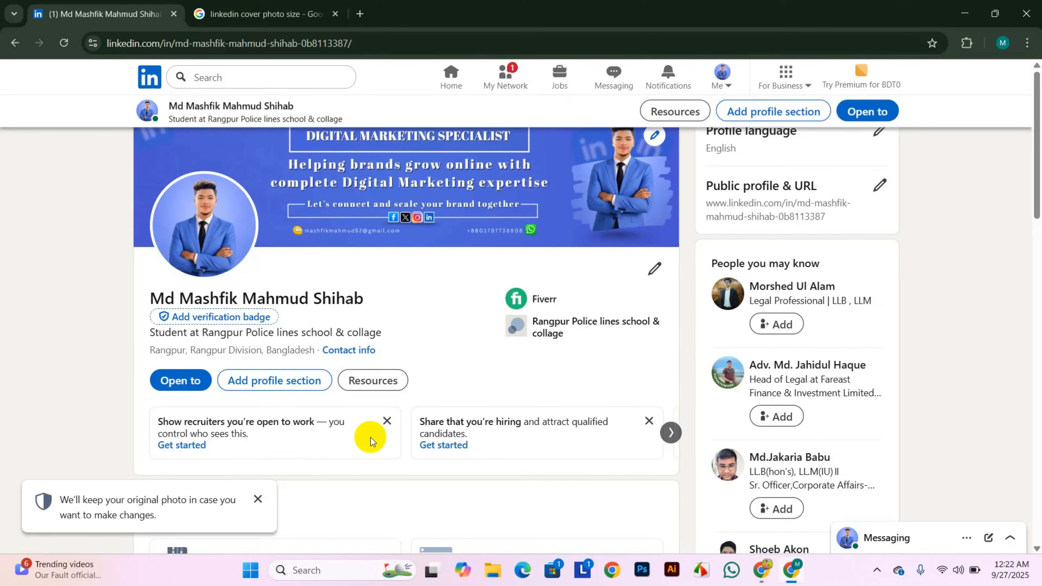
{"action": "scroll", "coordinate": [372, 328], "scroll_direction": "down", "scroll_amount": 15}
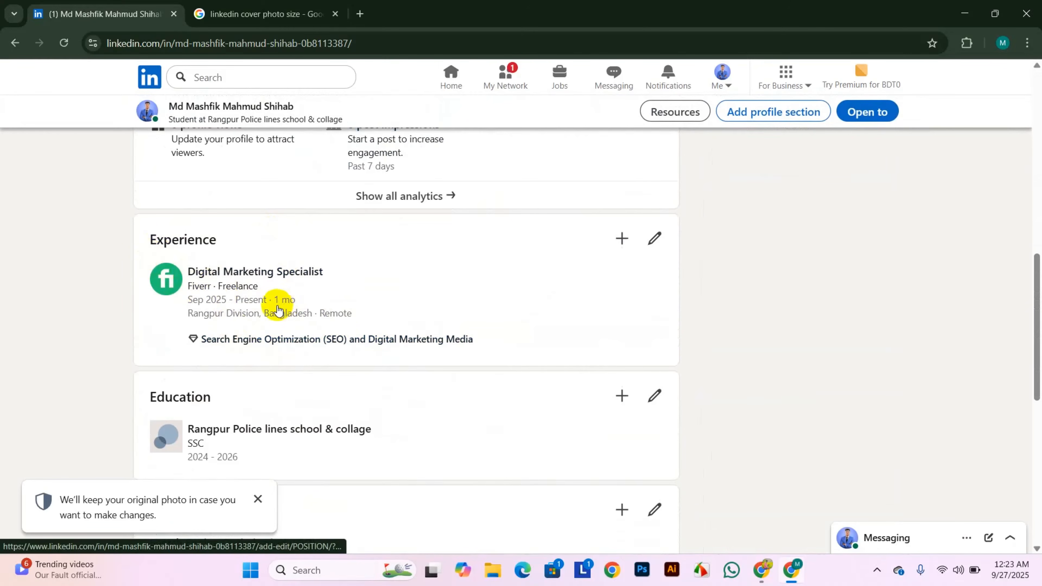
{"action": "left_click", "coordinate": [621, 241]}
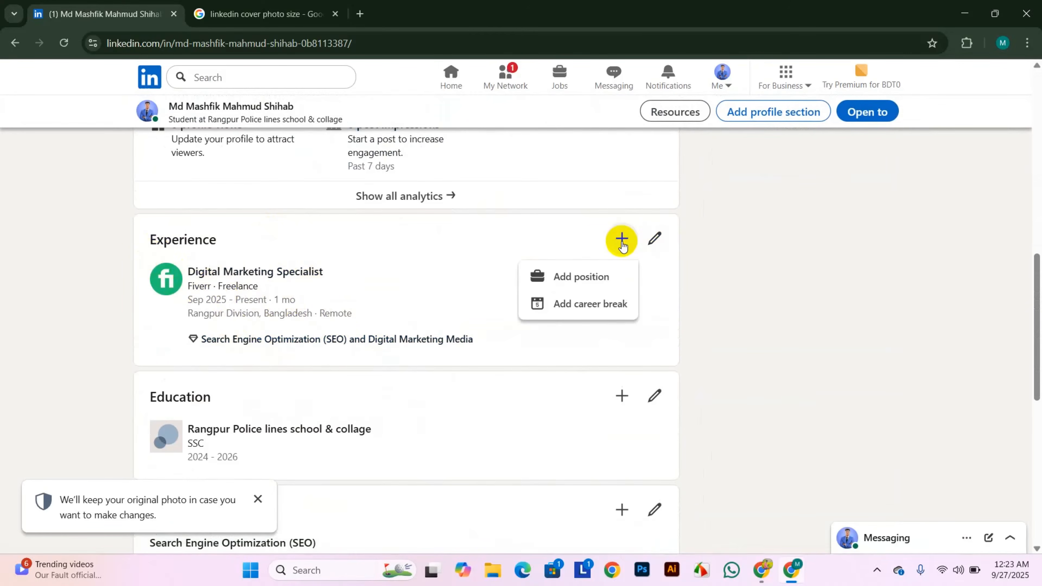
- Add a position titled Social Media Marketing Specialist, Freelance, at Upwork
{"action": "left_click", "coordinate": [581, 276]}
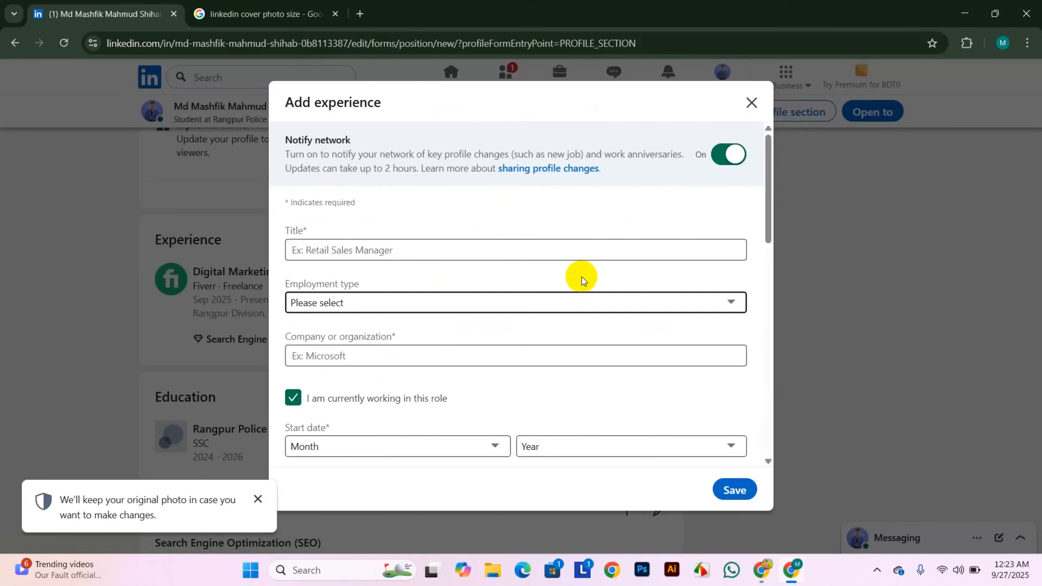
{"action": "left_click", "coordinate": [357, 252]}
{"action": "type", "text": "S"}
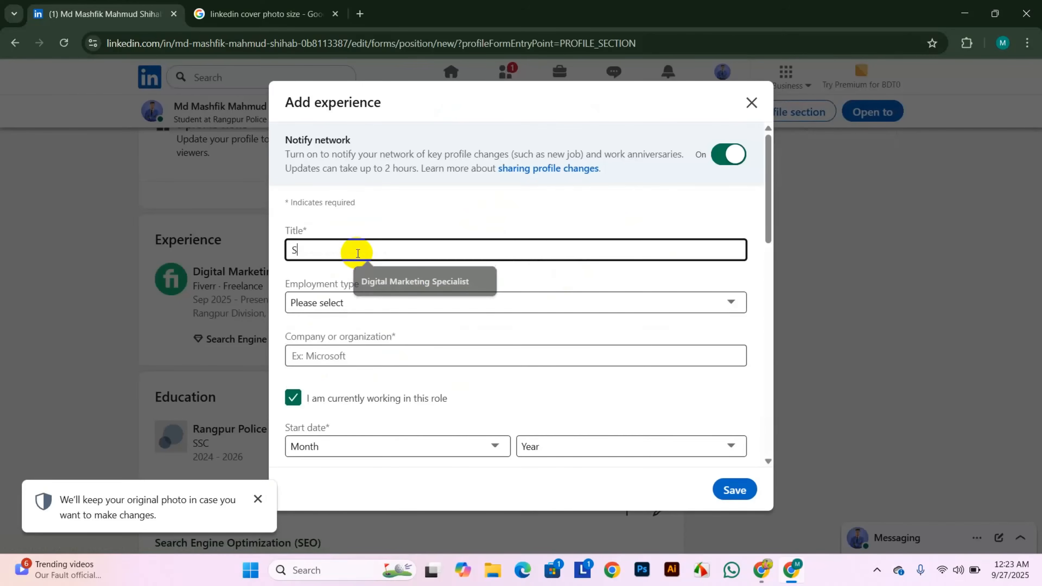
{"action": "type", "text": "ocial media"}
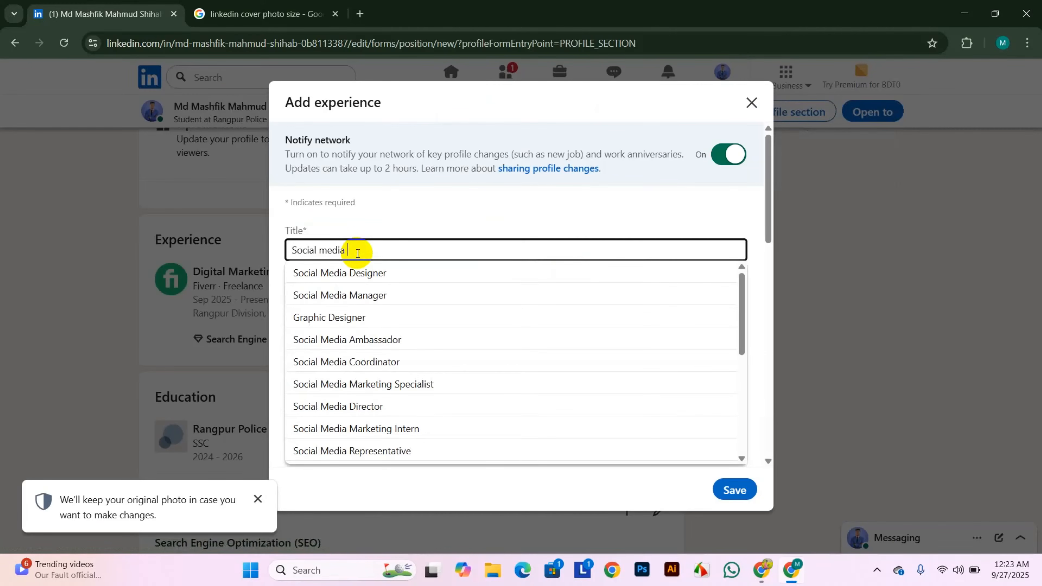
{"action": "type", "text": " mar"}
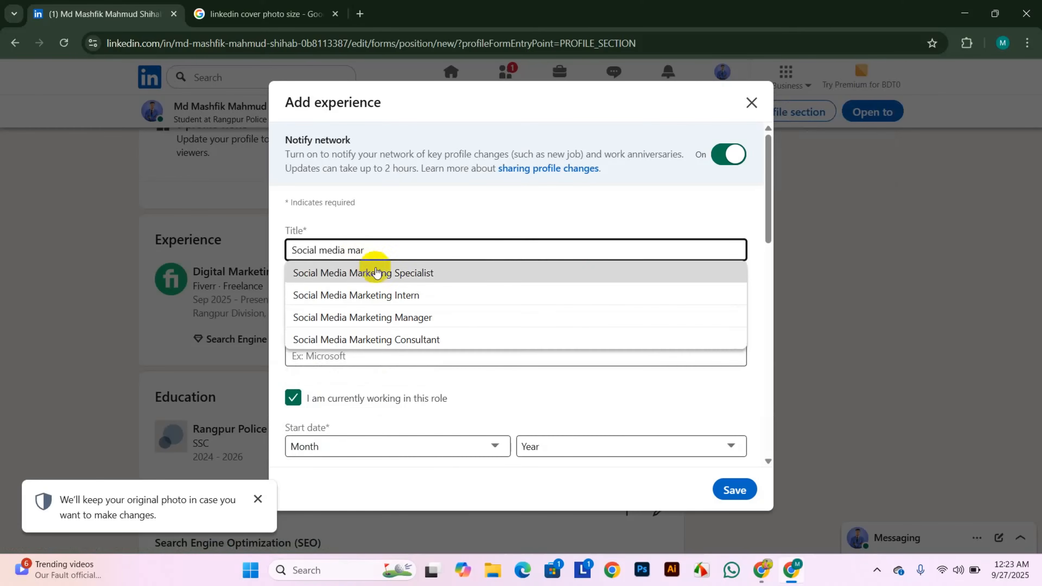
{"action": "left_click", "coordinate": [372, 270]}
{"action": "left_click", "coordinate": [383, 300]}
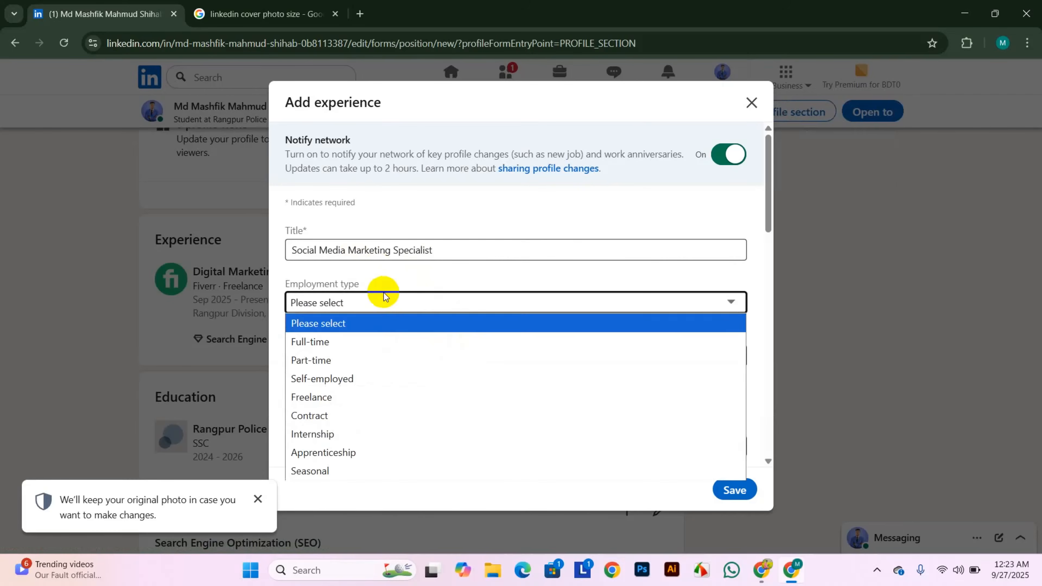
{"action": "left_click", "coordinate": [310, 398]}
{"action": "left_click", "coordinate": [308, 357]}
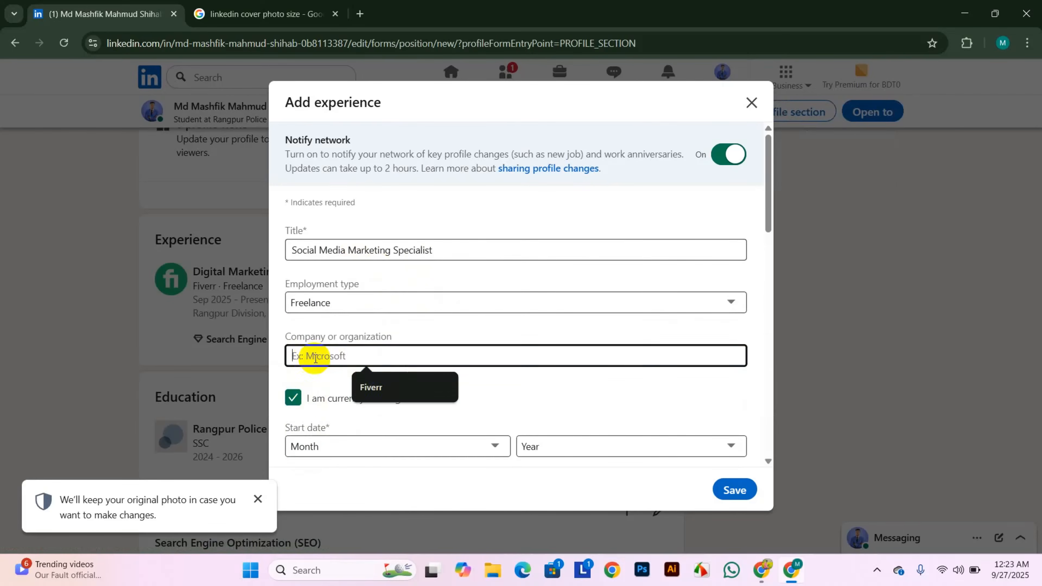
{"action": "type", "text": "Upwork"}
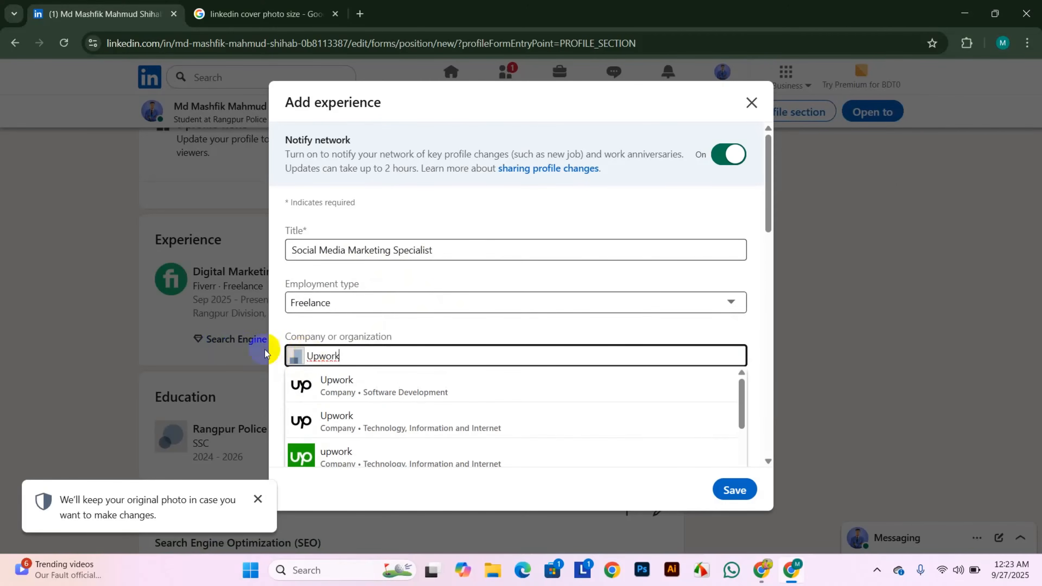
{"action": "left_click", "coordinate": [406, 392]}
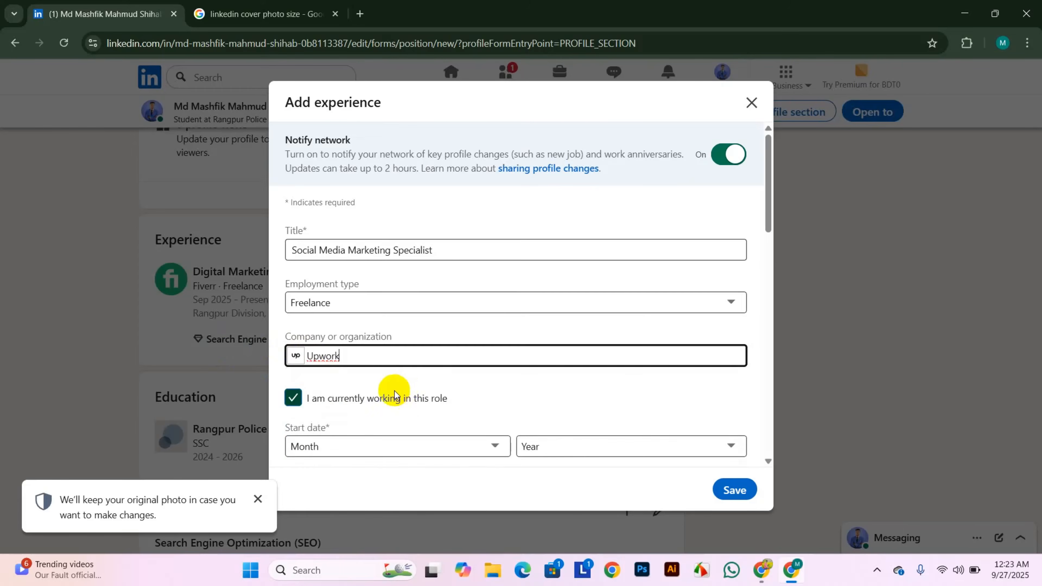
- Set the position's start month to September
{"action": "scroll", "coordinate": [406, 378], "scroll_direction": "down", "scroll_amount": 3}
{"action": "left_click", "coordinate": [422, 308]}
{"action": "left_click", "coordinate": [314, 234]}
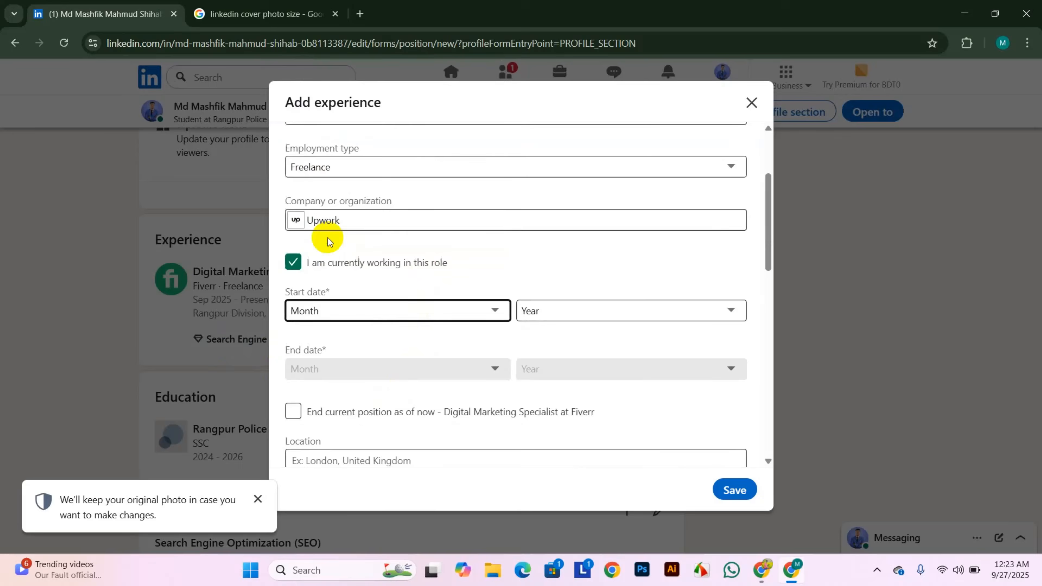
- Set the start year to 2025, correcting an accidental 2024 pick
{"action": "left_click", "coordinate": [558, 310]}
{"action": "scroll", "coordinate": [551, 139], "scroll_direction": "down", "scroll_amount": 1}
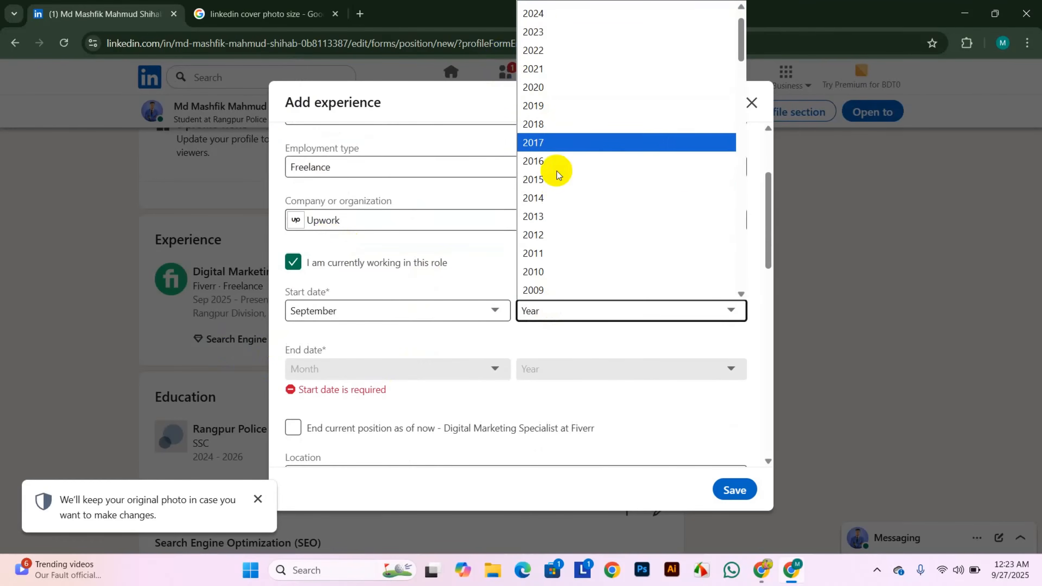
{"action": "scroll", "coordinate": [562, 41], "scroll_direction": "up", "scroll_amount": 1}
{"action": "left_click", "coordinate": [558, 44]}
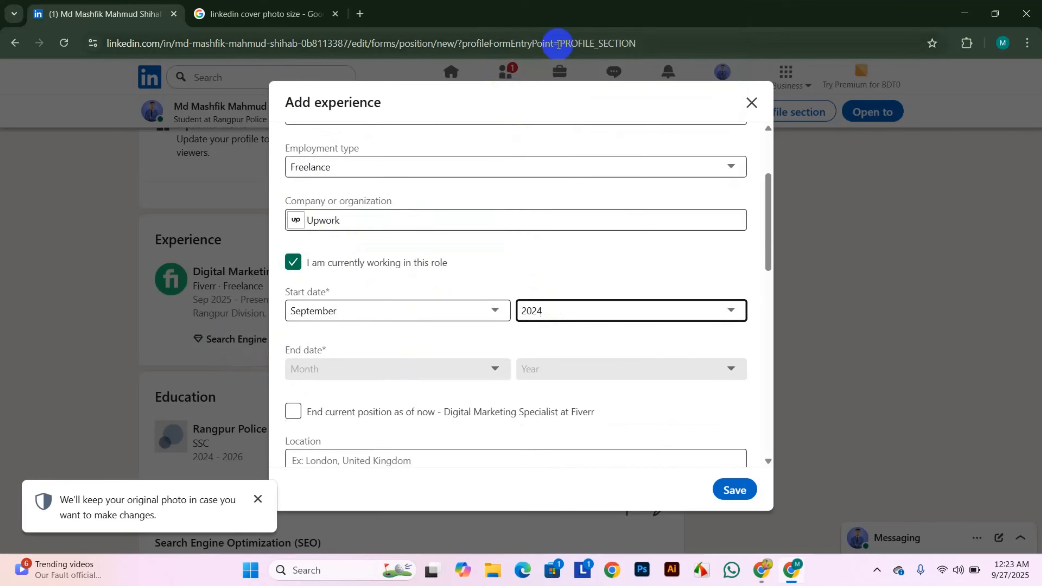
{"action": "left_click", "coordinate": [659, 304]}
{"action": "left_click", "coordinate": [530, 12]}
- Set the location to Rangpur Division, Bangladesh and the location type to Remote
{"action": "scroll", "coordinate": [463, 330], "scroll_direction": "down", "scroll_amount": 5}
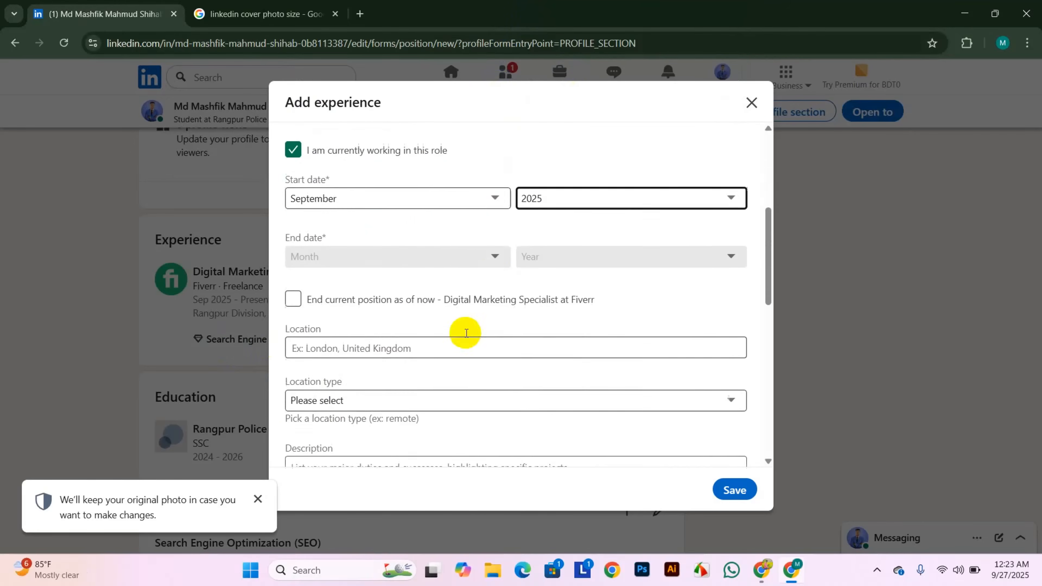
{"action": "left_click", "coordinate": [342, 258]}
{"action": "left_click", "coordinate": [390, 283]}
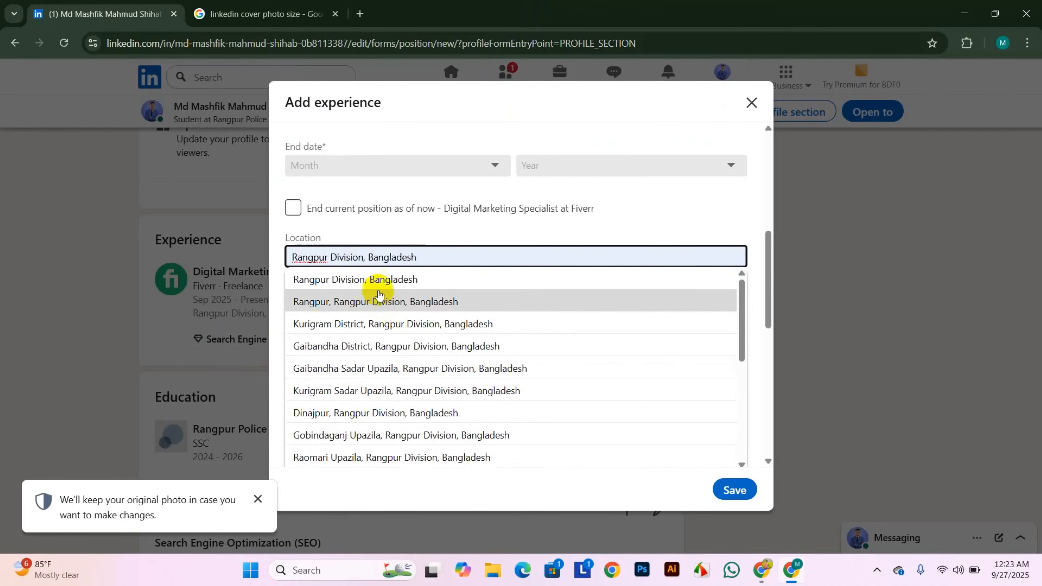
{"action": "left_click", "coordinate": [374, 280]}
{"action": "scroll", "coordinate": [396, 298], "scroll_direction": "down", "scroll_amount": 2}
{"action": "left_click", "coordinate": [334, 236]}
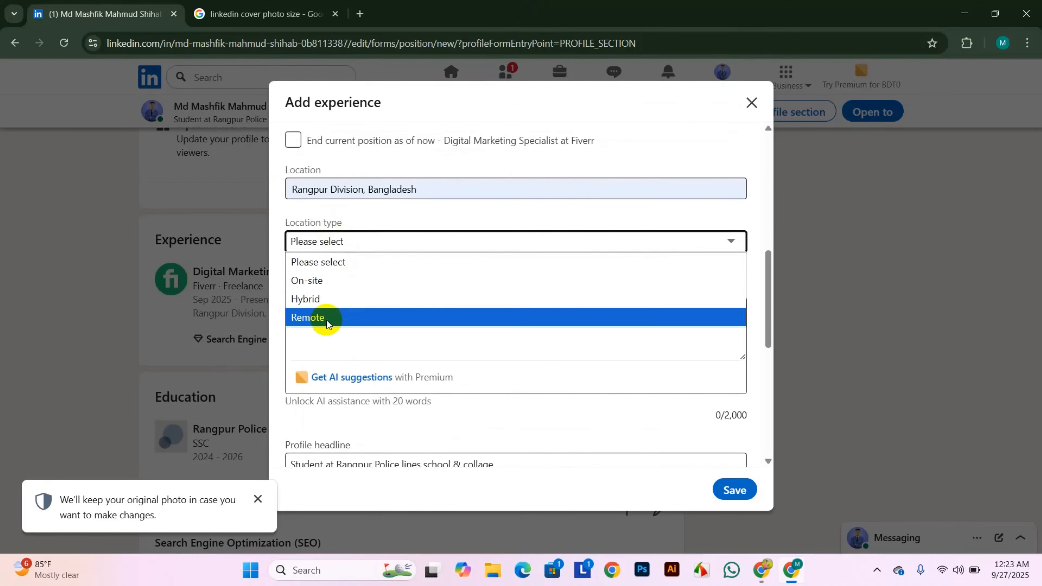
{"action": "left_click", "coordinate": [326, 320]}
{"action": "scroll", "coordinate": [412, 352], "scroll_direction": "down", "scroll_amount": 8}
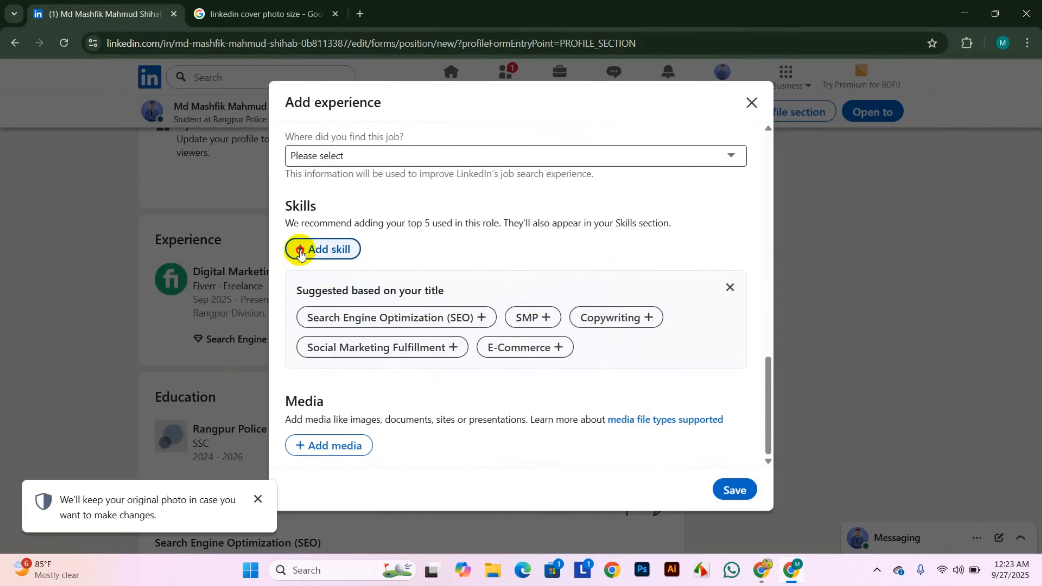
- Add the Social Media Marketing and Facebook Marketing skills to the Upwork entry
{"action": "left_click", "coordinate": [314, 249]}
{"action": "type", "text": "soc"}
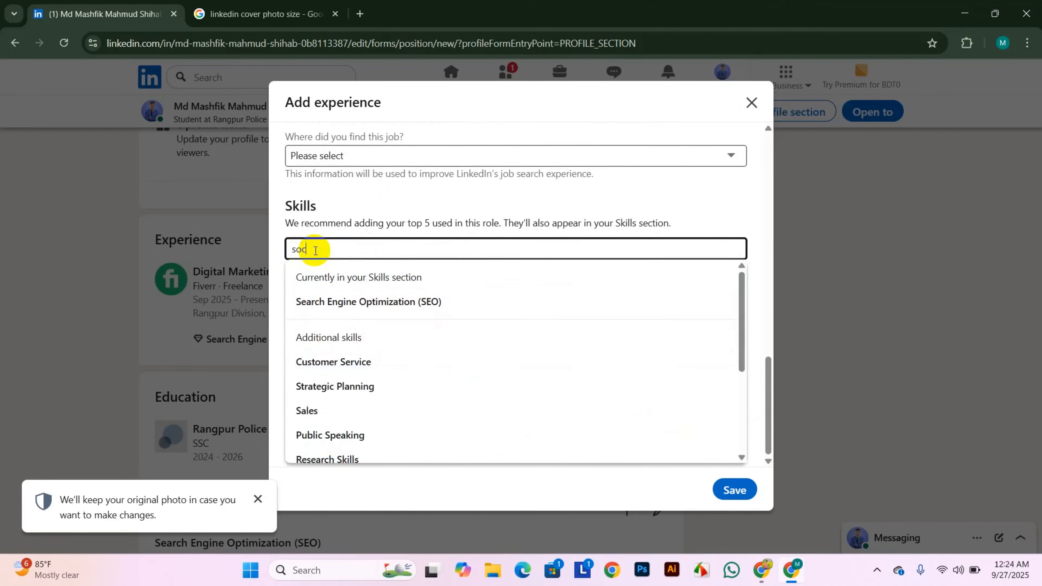
{"action": "type", "text": "ial media"}
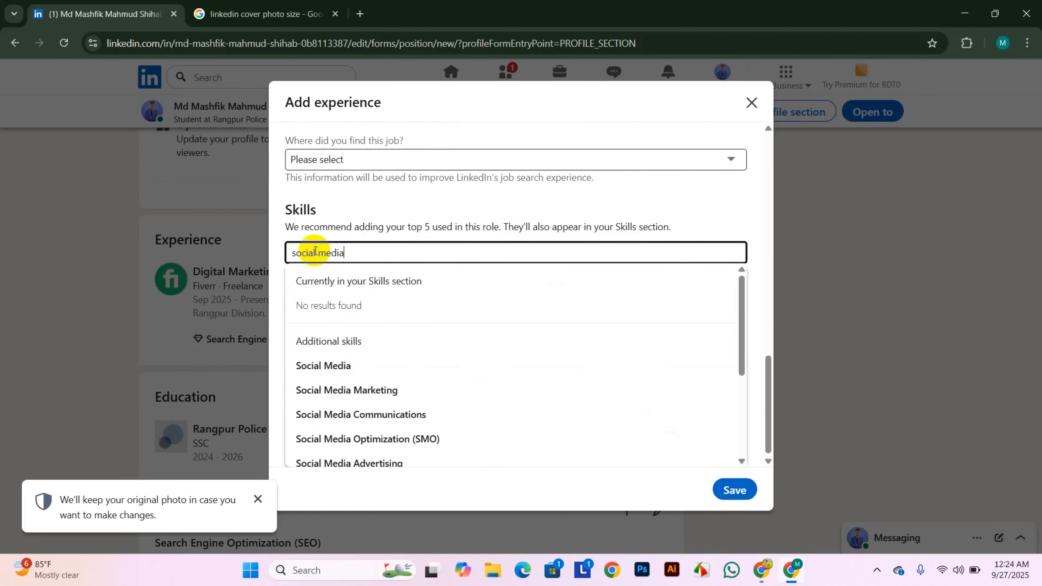
{"action": "left_click", "coordinate": [358, 390]}
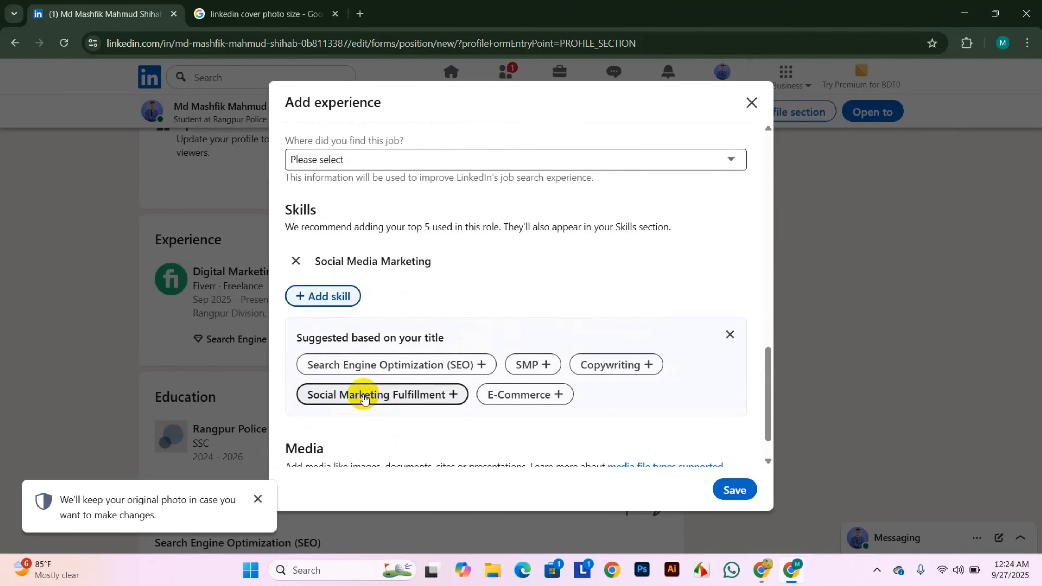
{"action": "left_click", "coordinate": [314, 295]}
{"action": "type", "text": "faceb"}
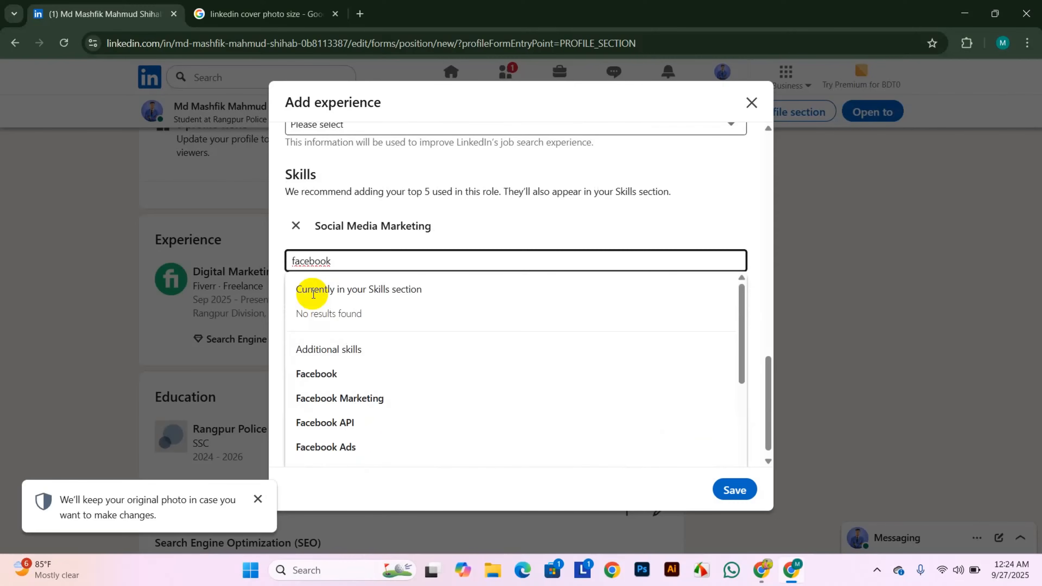
{"action": "type", "text": "ook"}
{"action": "left_click", "coordinate": [366, 397]}
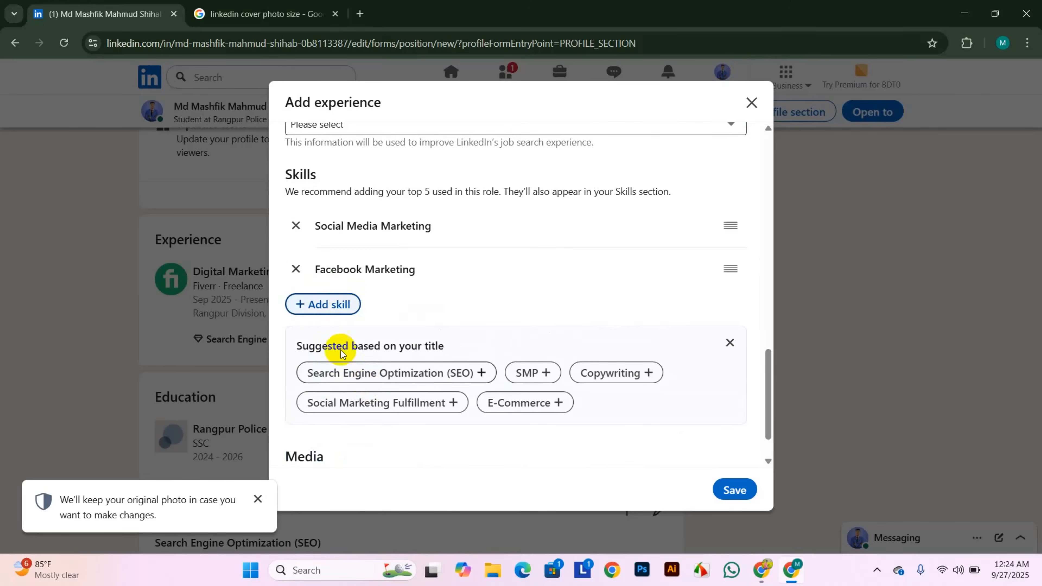
- Add the Instagram Marketing and youtube seo skills as well
{"action": "left_click", "coordinate": [349, 306]}
{"action": "type", "text": "instagram"}
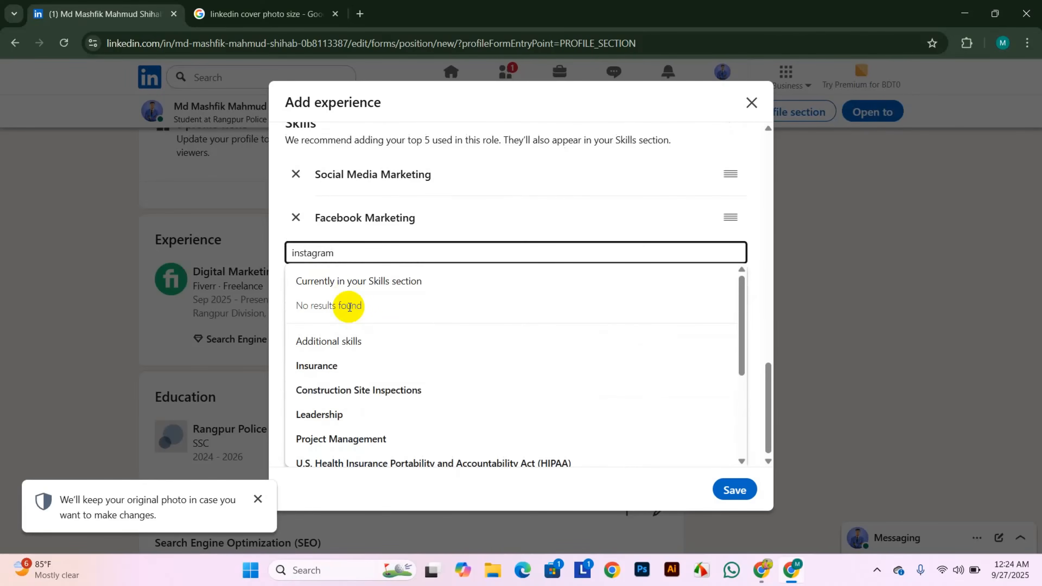
{"action": "left_click", "coordinate": [394, 391]}
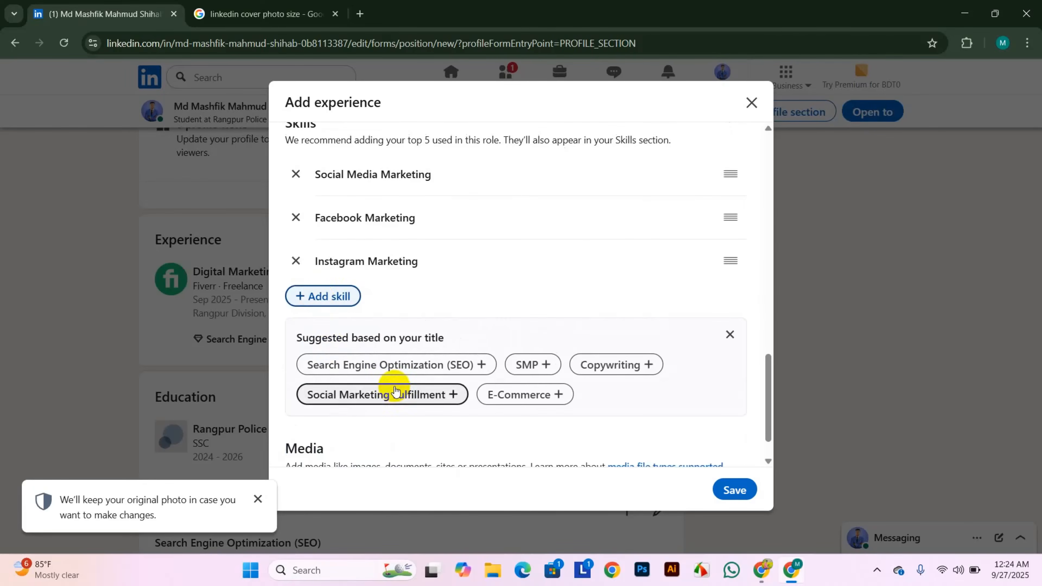
{"action": "left_click", "coordinate": [320, 296]}
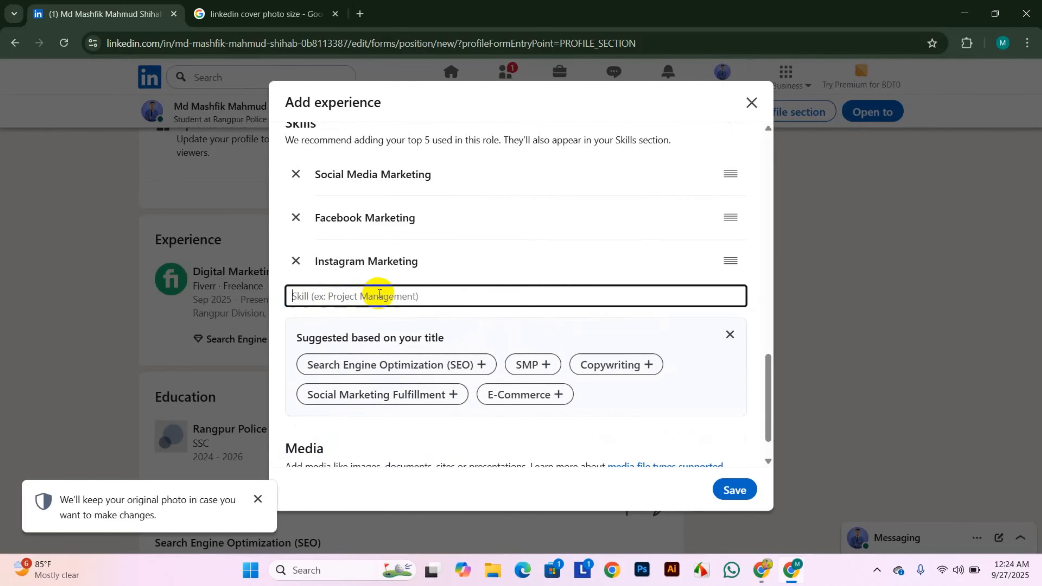
{"action": "type", "text": "youtube"}
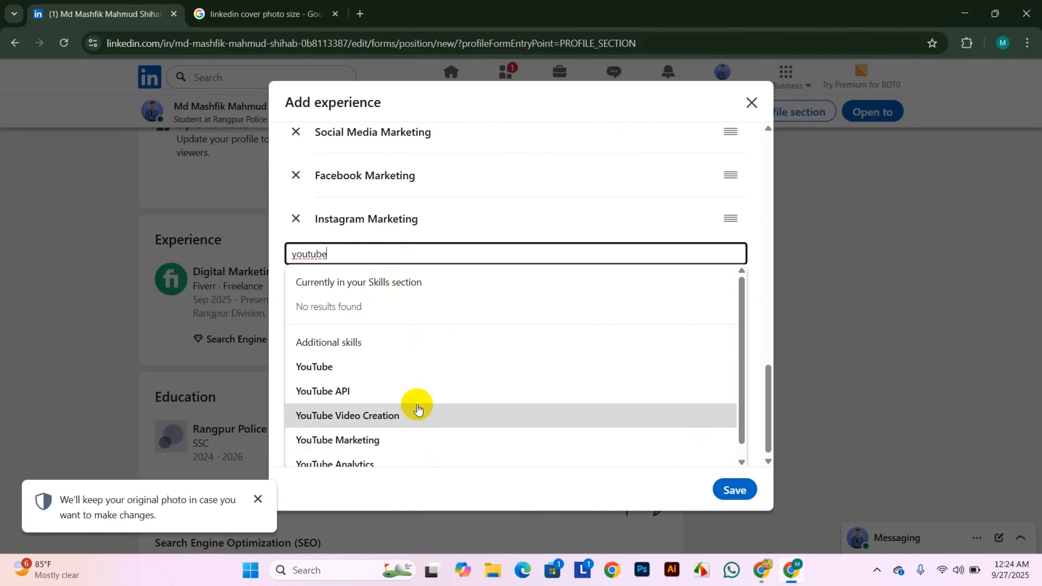
{"action": "scroll", "coordinate": [417, 409], "scroll_direction": "down", "scroll_amount": 1}
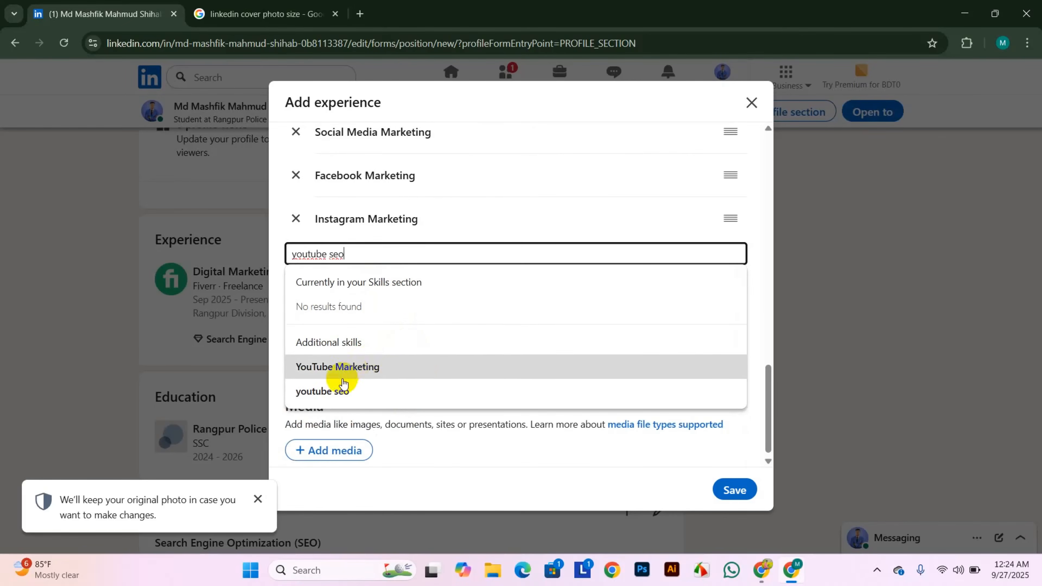
{"action": "left_click", "coordinate": [331, 392]}
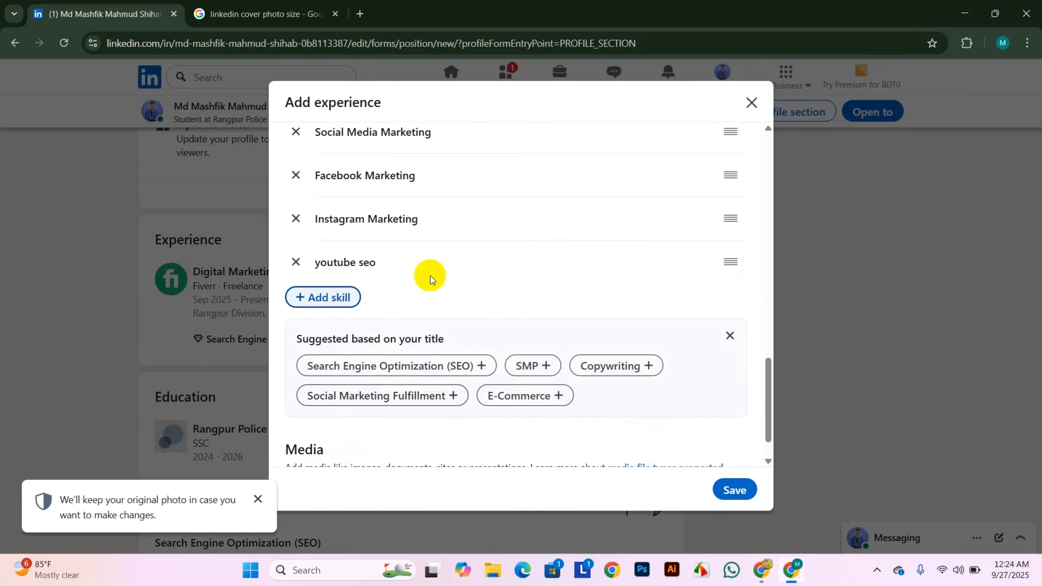
{"action": "scroll", "coordinate": [303, 154], "scroll_direction": "up", "scroll_amount": 2}
{"action": "scroll", "coordinate": [409, 277], "scroll_direction": "down", "scroll_amount": 3}
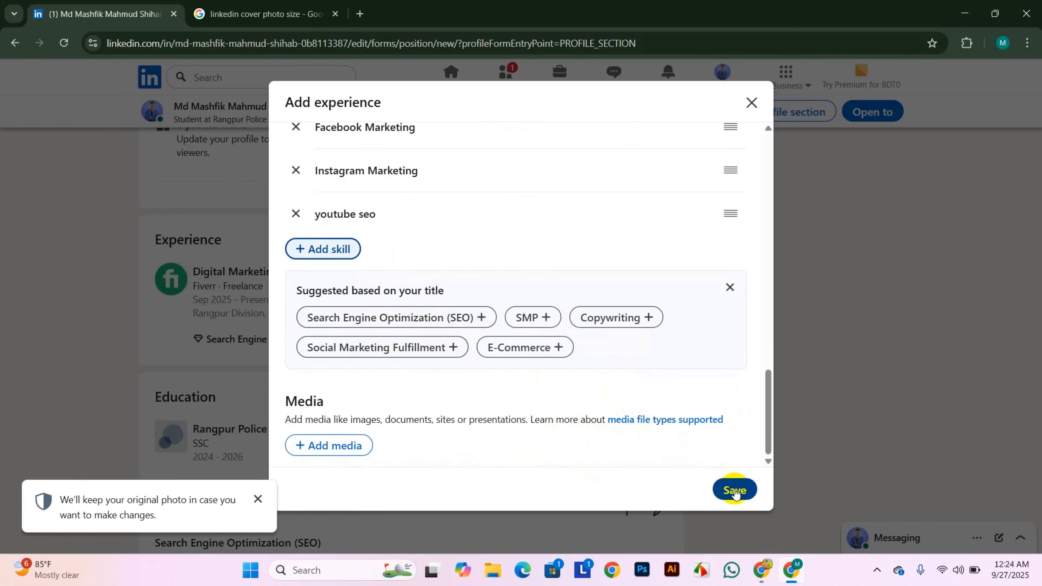
- Save the Social Media Marketing Specialist role at Upwork, skipping the share and verification-badge prompts
{"action": "left_click", "coordinate": [727, 489]}
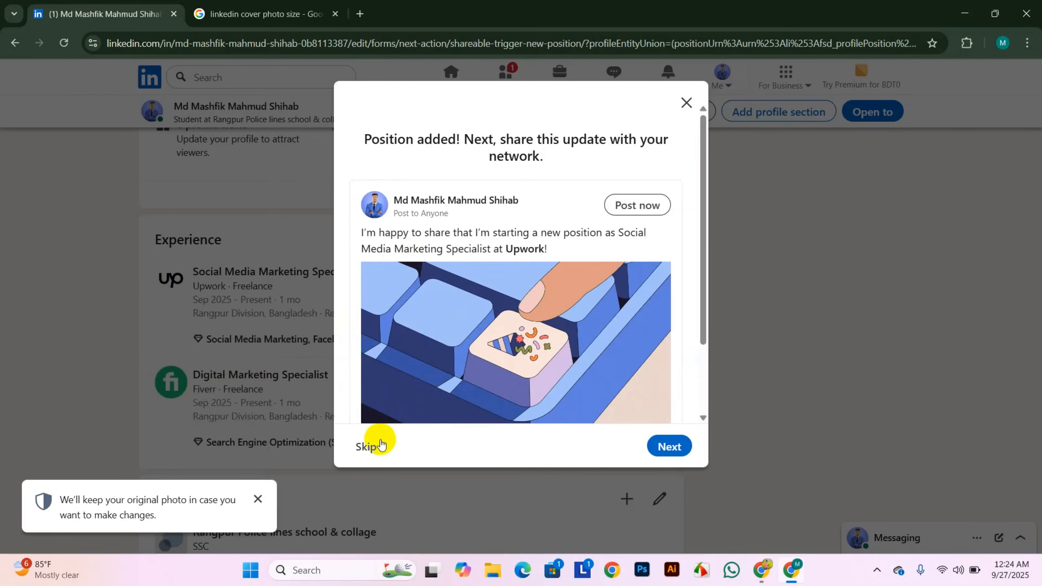
{"action": "left_click", "coordinate": [372, 443]}
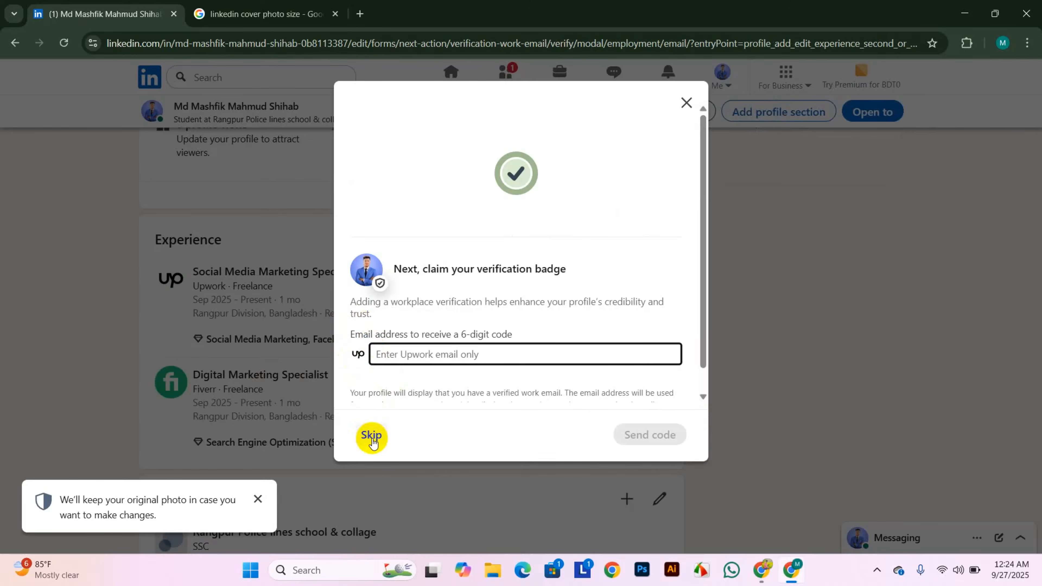
{"action": "left_click", "coordinate": [369, 434]}
- Scroll through the profile to review the new Upwork experience, ending back at the top
{"action": "scroll", "coordinate": [390, 289], "scroll_direction": "up", "scroll_amount": 1}
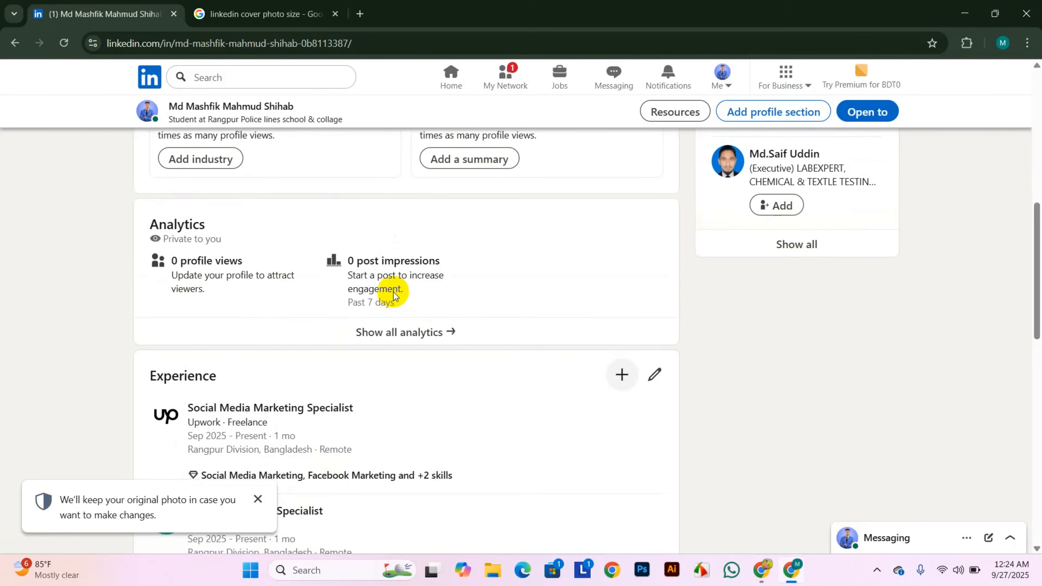
{"action": "scroll", "coordinate": [391, 288], "scroll_direction": "down", "scroll_amount": 3}
{"action": "scroll", "coordinate": [302, 303], "scroll_direction": "down", "scroll_amount": 4}
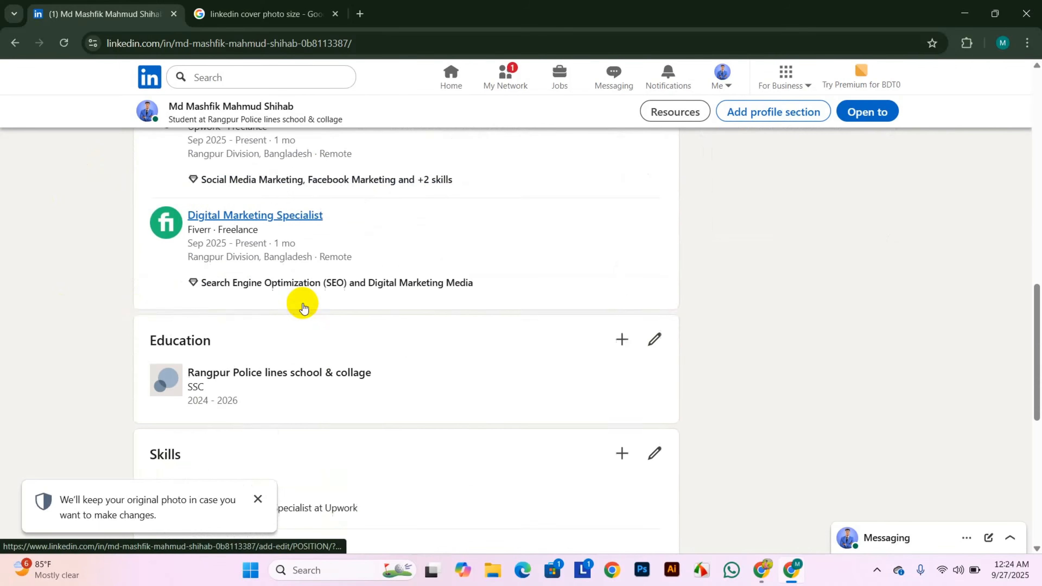
{"action": "scroll", "coordinate": [303, 303], "scroll_direction": "down", "scroll_amount": 7}
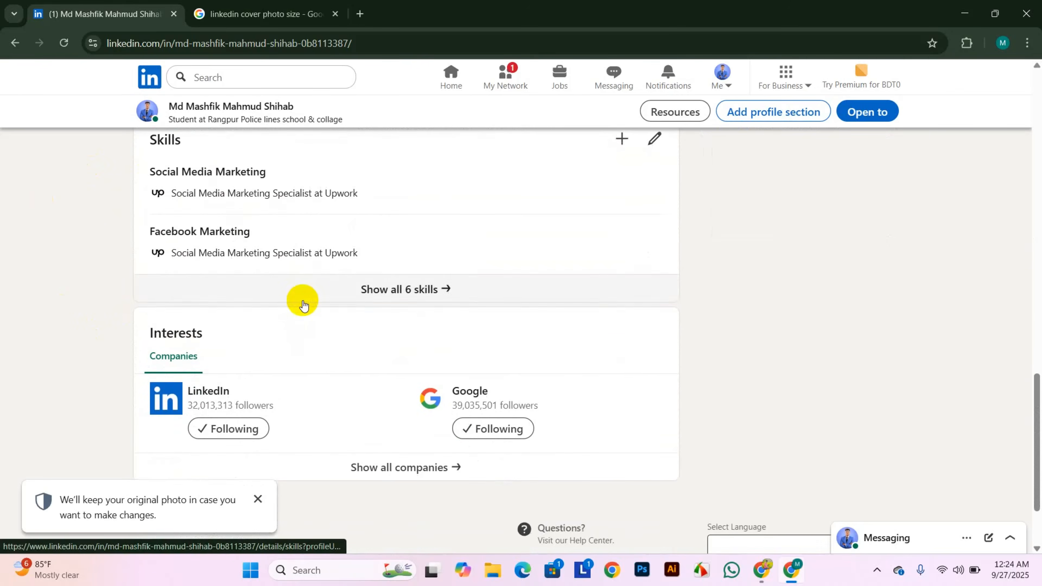
{"action": "scroll", "coordinate": [302, 303], "scroll_direction": "up", "scroll_amount": 8}
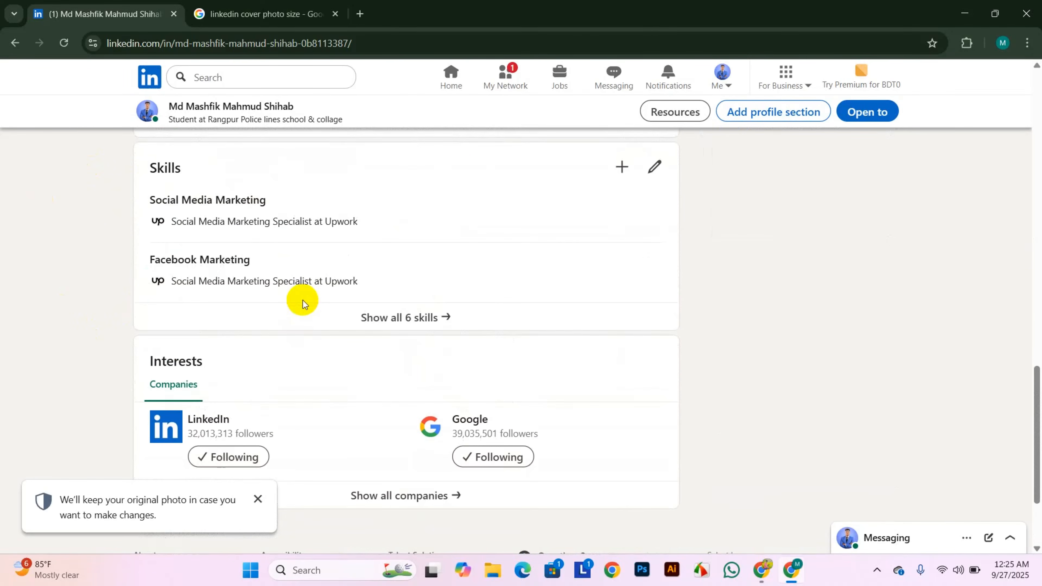
{"action": "scroll", "coordinate": [302, 304], "scroll_direction": "up", "scroll_amount": 4}
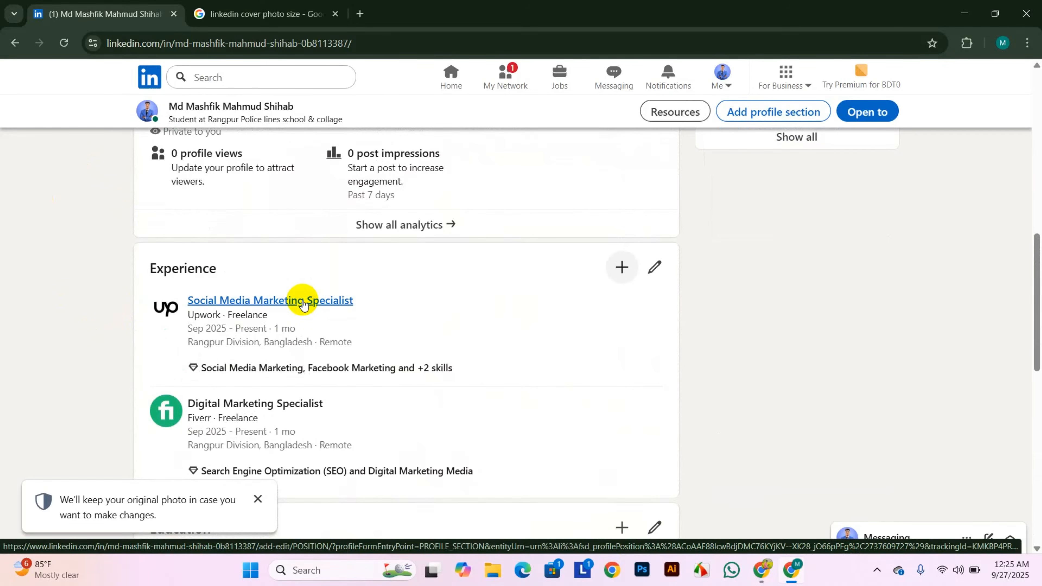
{"action": "scroll", "coordinate": [360, 238], "scroll_direction": "up", "scroll_amount": 7}
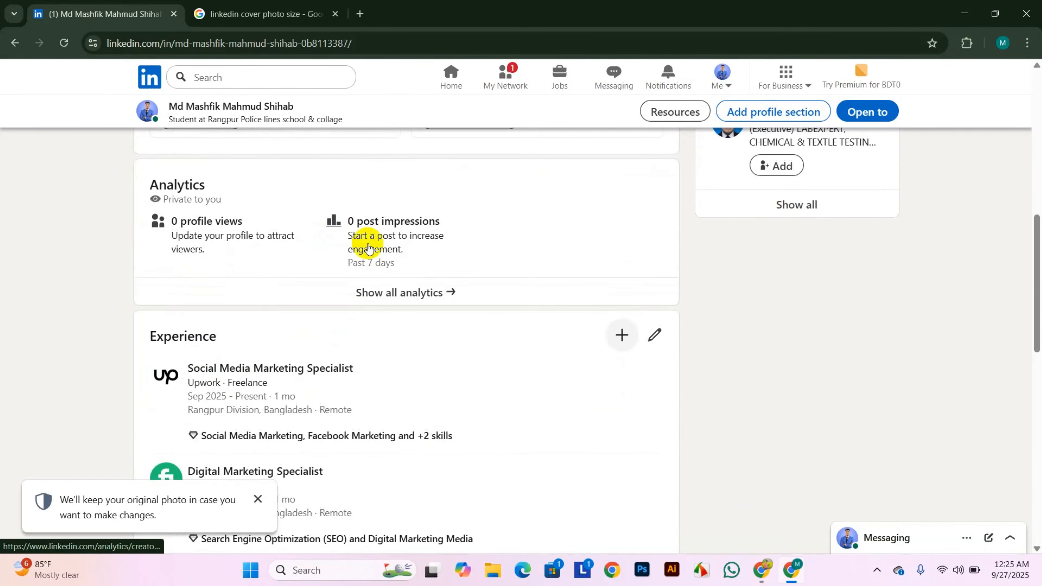
{"action": "scroll", "coordinate": [448, 303], "scroll_direction": "up", "scroll_amount": 2}
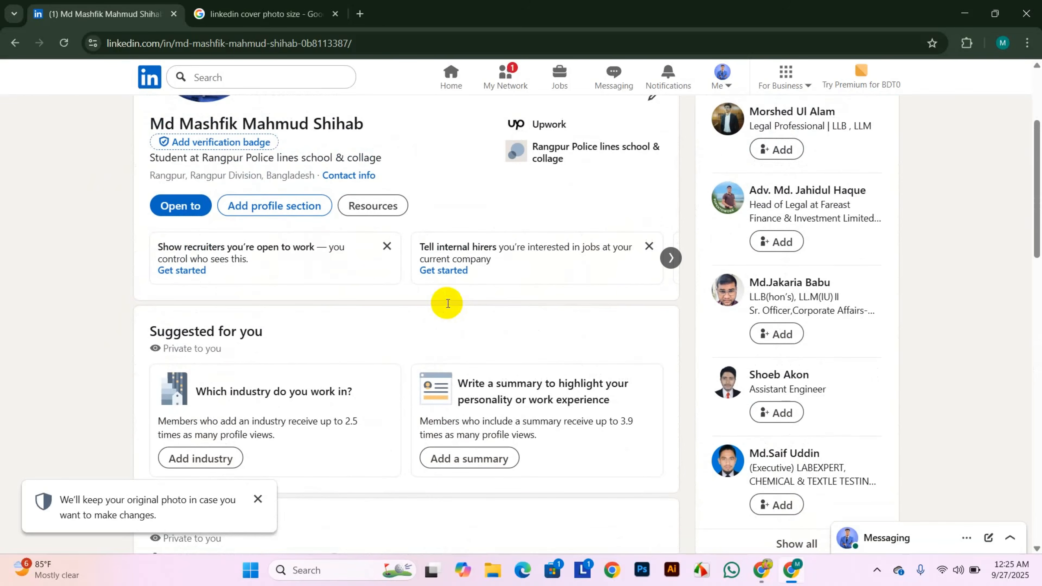
{"action": "scroll", "coordinate": [447, 305], "scroll_direction": "up", "scroll_amount": 3}
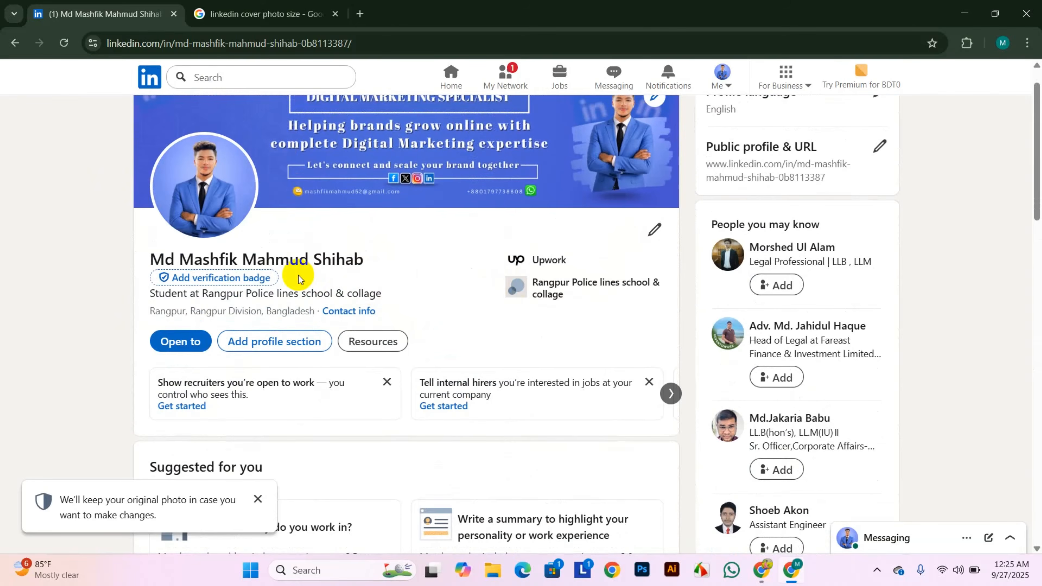
{"action": "scroll", "coordinate": [321, 299], "scroll_direction": "up", "scroll_amount": 1}
{"action": "scroll", "coordinate": [321, 299], "scroll_direction": "up", "scroll_amount": 1}
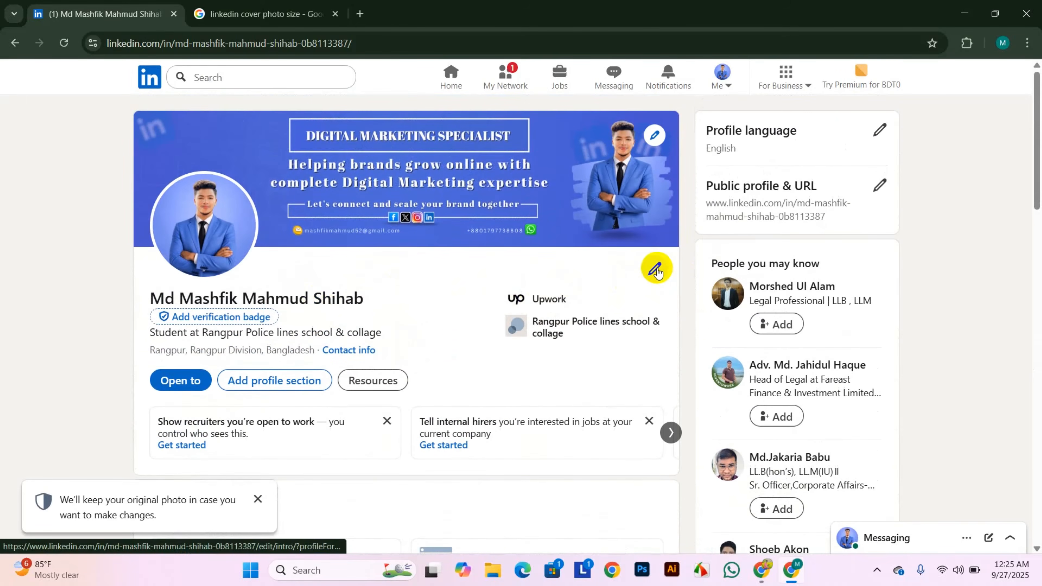
- From the bottom of the Edit intro dialog, bring up the contact info form
{"action": "left_click", "coordinate": [656, 269]}
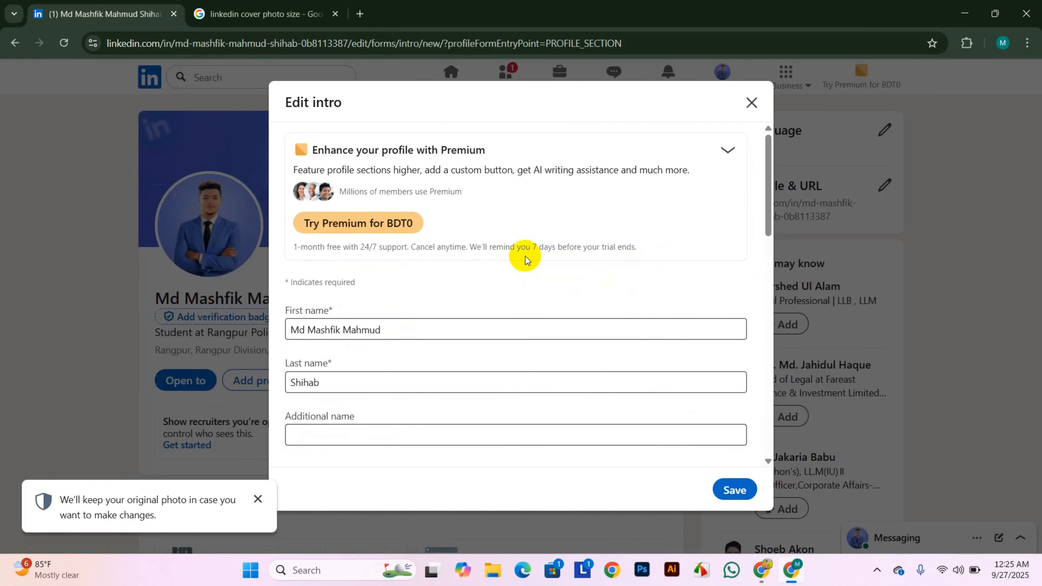
{"action": "scroll", "coordinate": [449, 267], "scroll_direction": "down", "scroll_amount": 2}
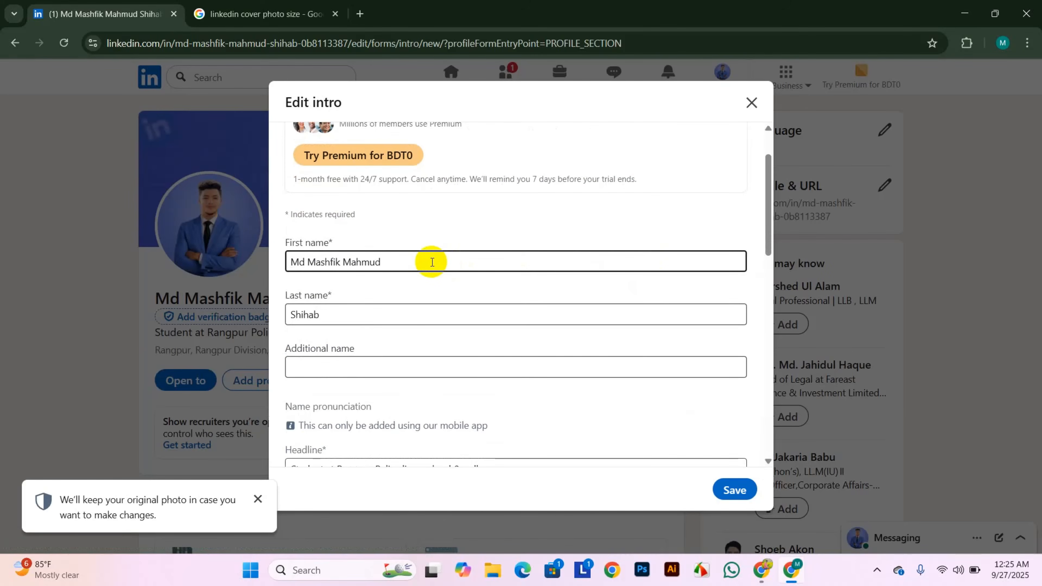
{"action": "scroll", "coordinate": [398, 295], "scroll_direction": "down", "scroll_amount": 3}
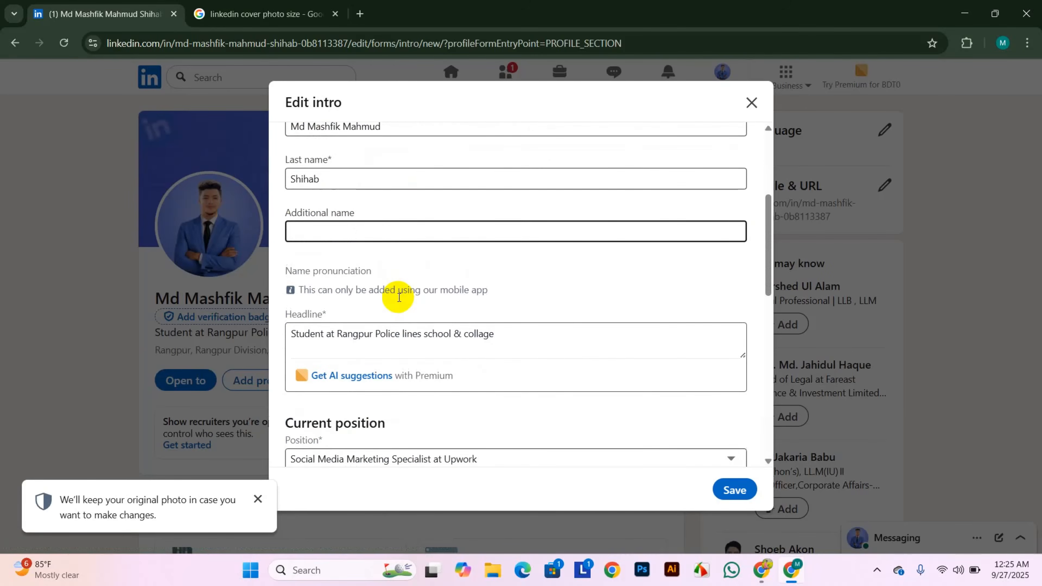
{"action": "scroll", "coordinate": [397, 296], "scroll_direction": "down", "scroll_amount": 10}
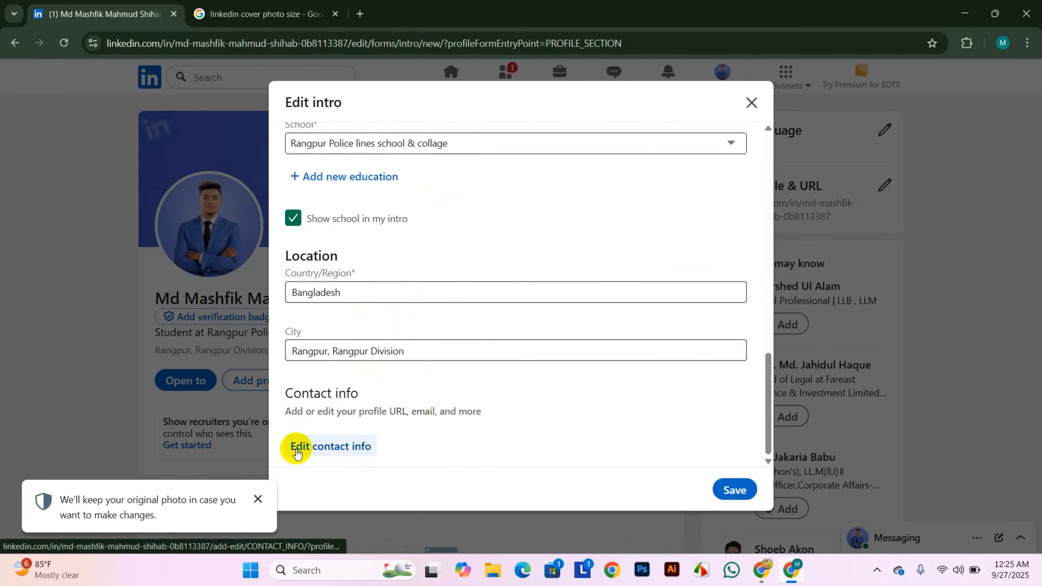
{"action": "left_click", "coordinate": [339, 446]}
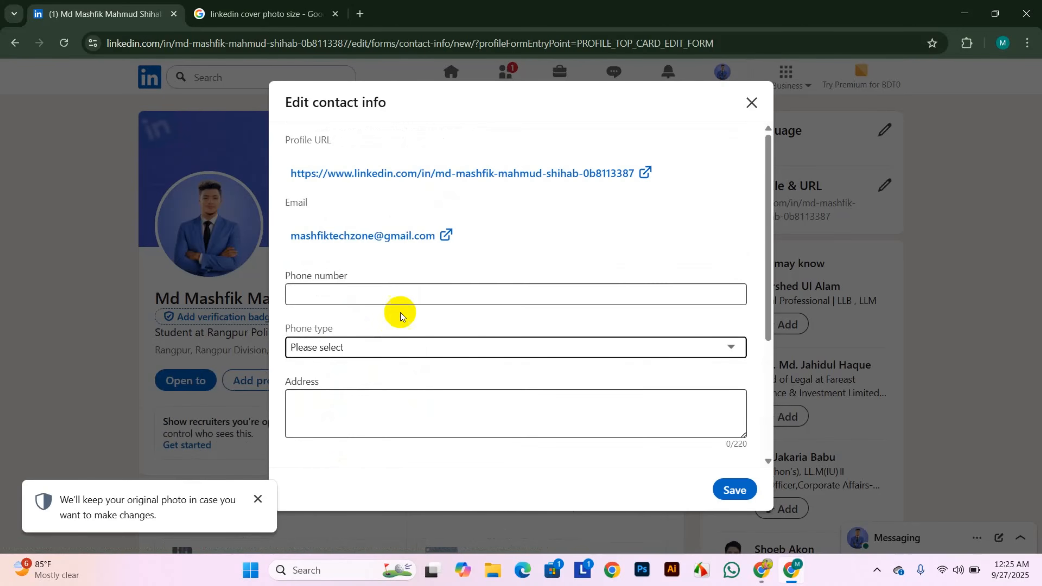
- Set the contact-info birthday to January 1
{"action": "scroll", "coordinate": [401, 313], "scroll_direction": "down", "scroll_amount": 4}
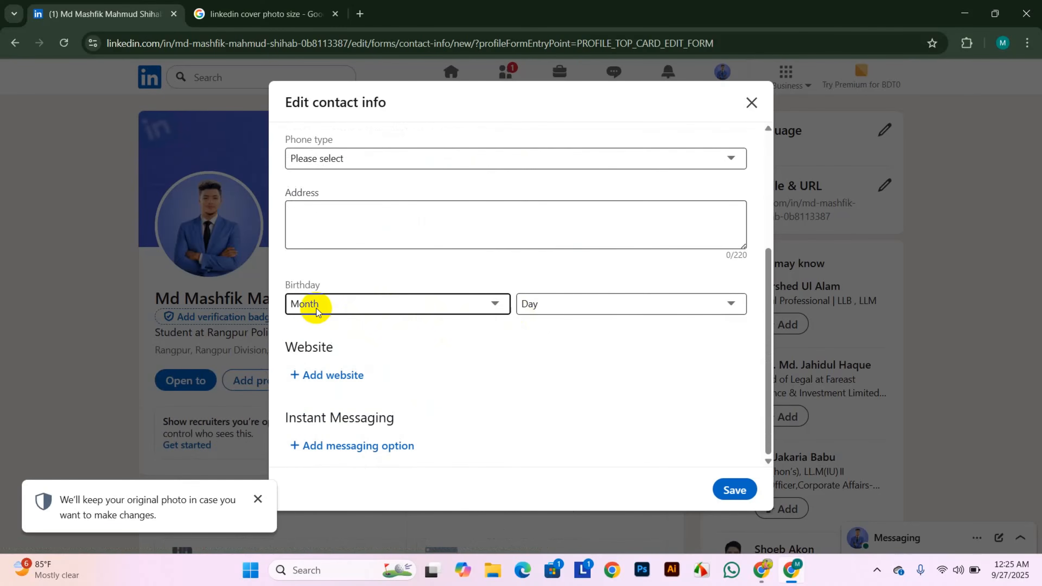
{"action": "left_click", "coordinate": [411, 308]}
{"action": "left_click", "coordinate": [312, 77]}
{"action": "left_click", "coordinate": [563, 304]}
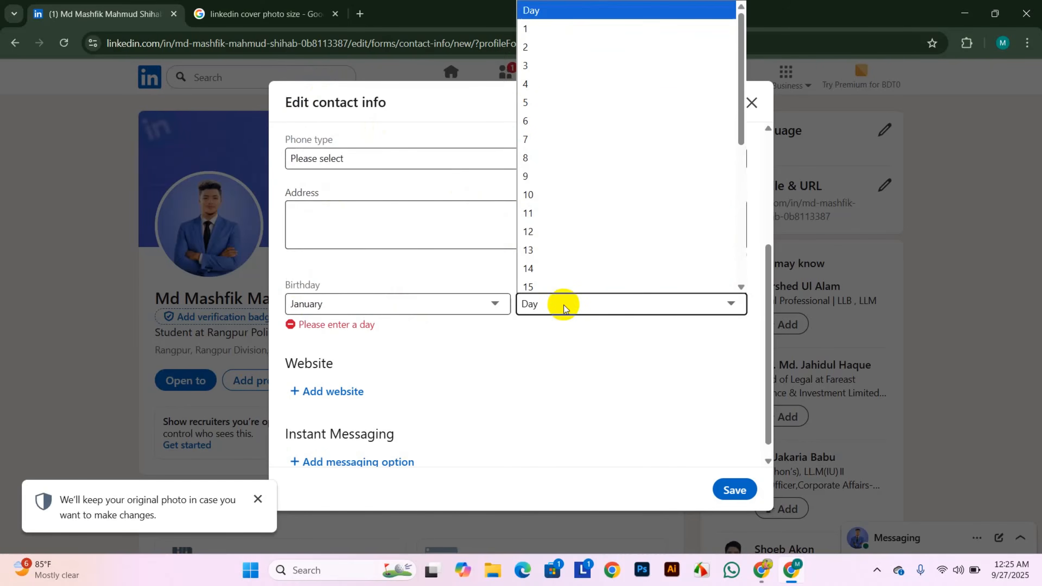
{"action": "left_click", "coordinate": [525, 27]}
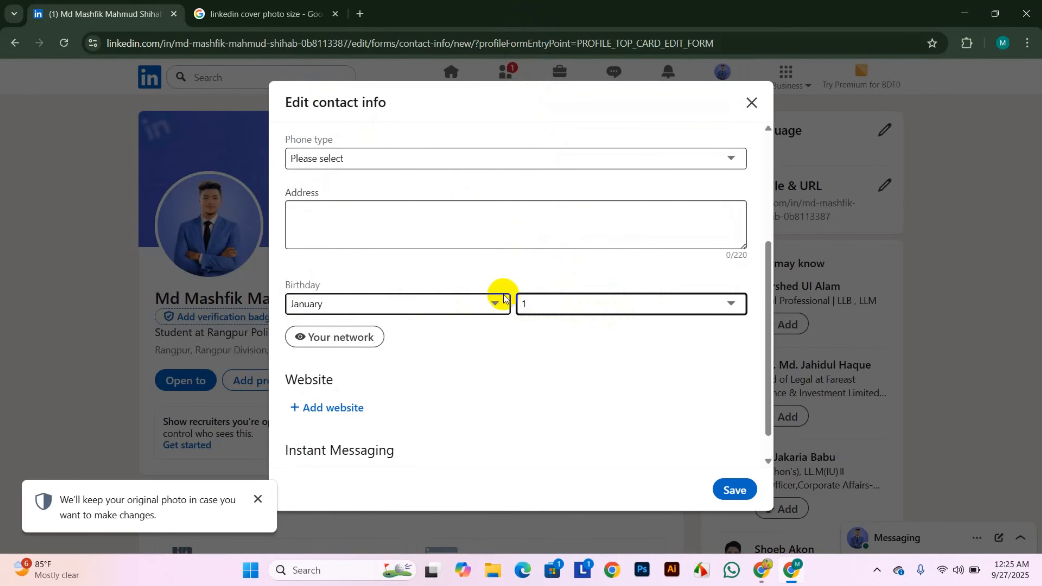
- Save the updated contact info and return to the Edit intro dialog
{"action": "left_click", "coordinate": [412, 345]}
{"action": "scroll", "coordinate": [412, 339], "scroll_direction": "down", "scroll_amount": 1}
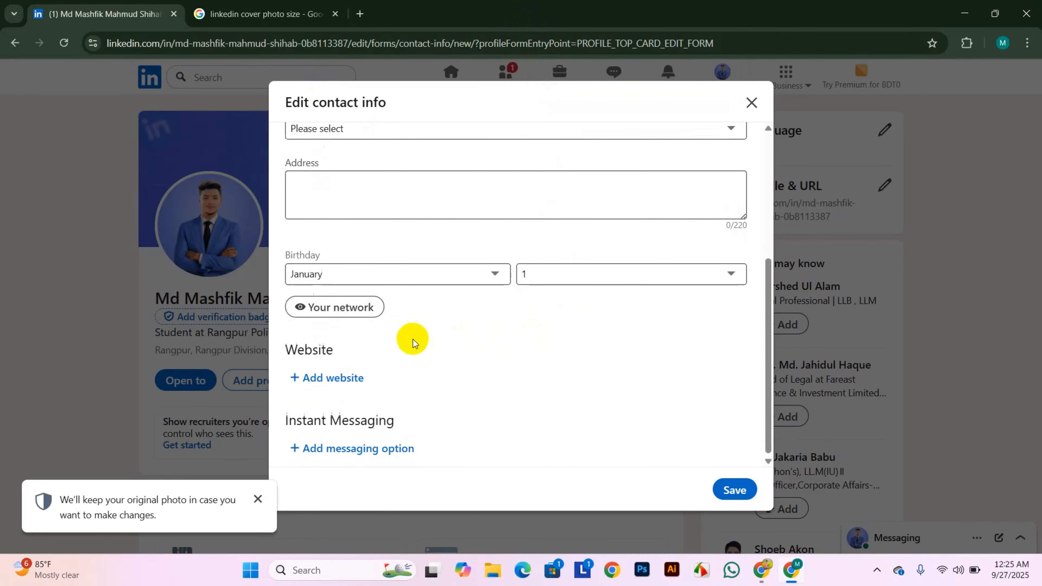
{"action": "scroll", "coordinate": [411, 339], "scroll_direction": "up", "scroll_amount": 3}
{"action": "scroll", "coordinate": [410, 340], "scroll_direction": "up", "scroll_amount": 2}
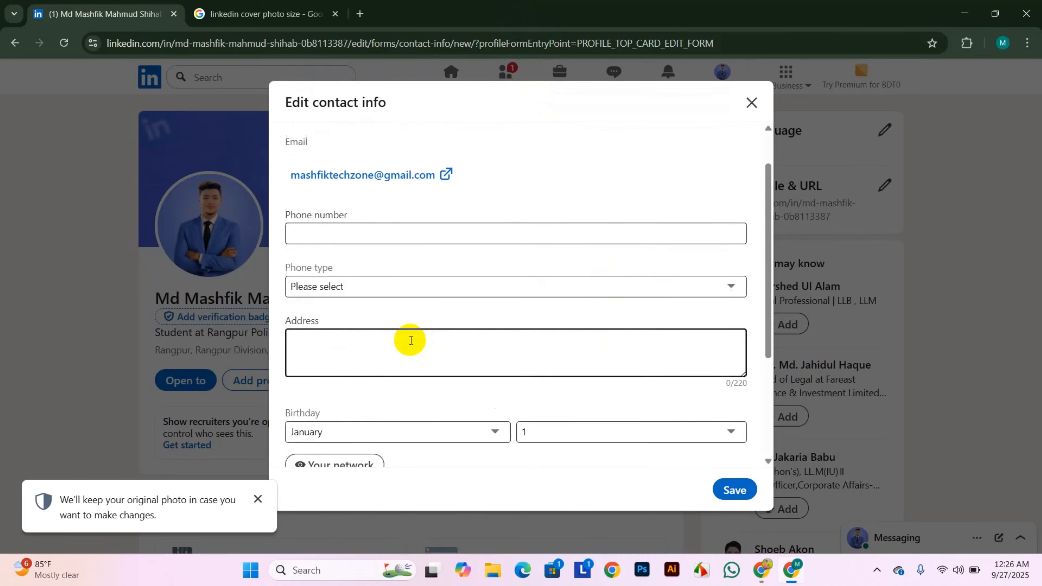
{"action": "scroll", "coordinate": [328, 319], "scroll_direction": "down", "scroll_amount": 5}
{"action": "scroll", "coordinate": [328, 321], "scroll_direction": "down", "scroll_amount": 1}
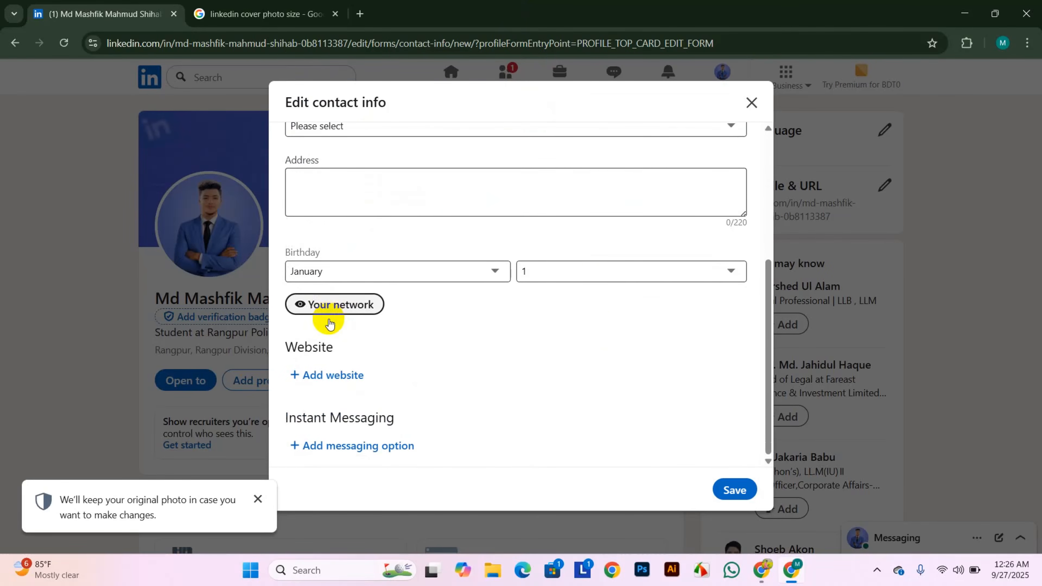
{"action": "scroll", "coordinate": [326, 320], "scroll_direction": "up", "scroll_amount": 3}
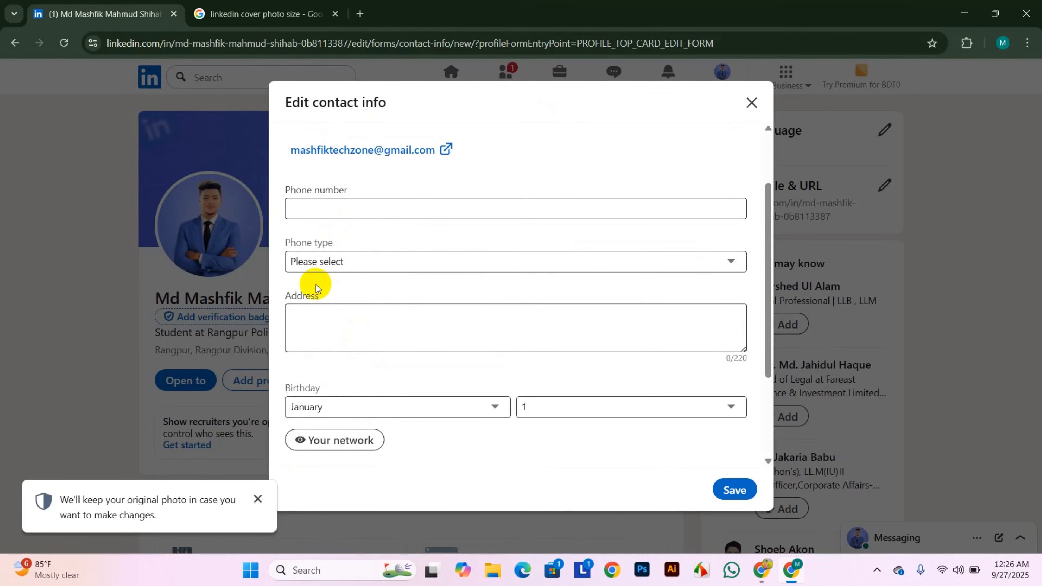
{"action": "left_click", "coordinate": [363, 209]}
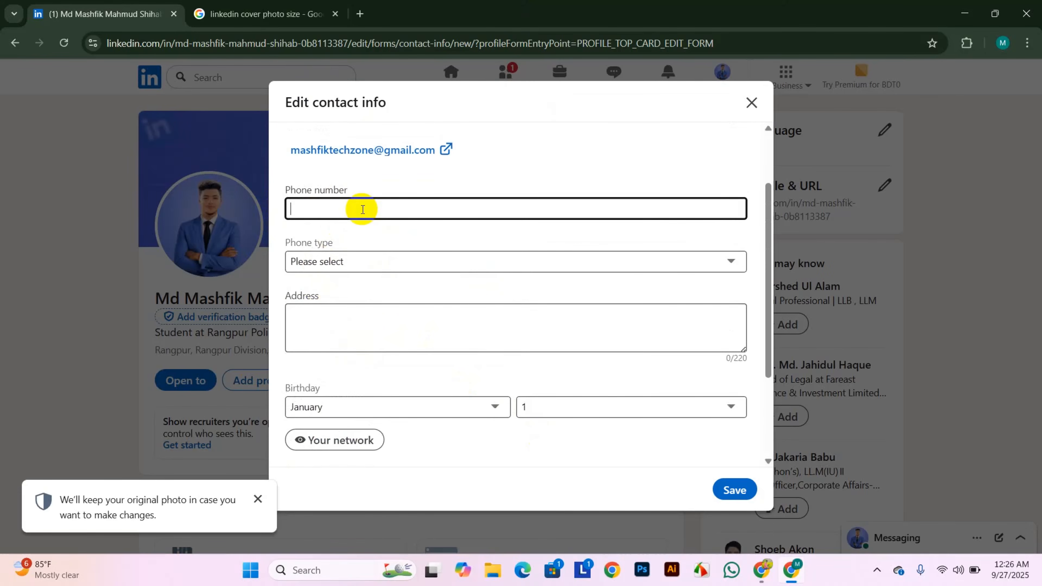
{"action": "scroll", "coordinate": [395, 344], "scroll_direction": "down", "scroll_amount": 3}
{"action": "left_click", "coordinate": [735, 490]}
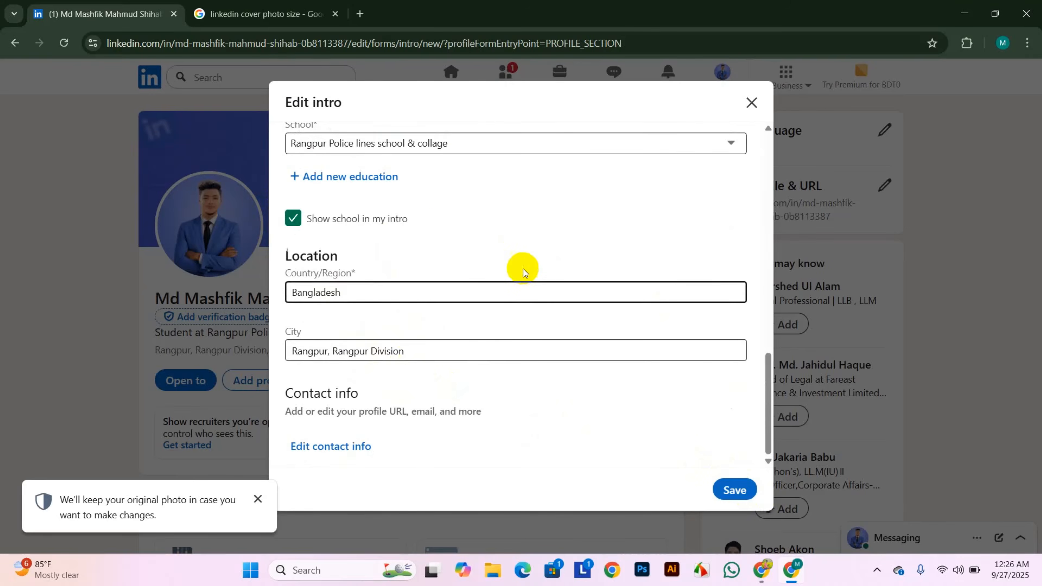
- Search 'it' and set Industry to IT Services and IT Consulting, then save the intro
{"action": "scroll", "coordinate": [368, 214], "scroll_direction": "up", "scroll_amount": 1}
{"action": "scroll", "coordinate": [404, 274], "scroll_direction": "down", "scroll_amount": 1}
{"action": "scroll", "coordinate": [405, 272], "scroll_direction": "up", "scroll_amount": 7}
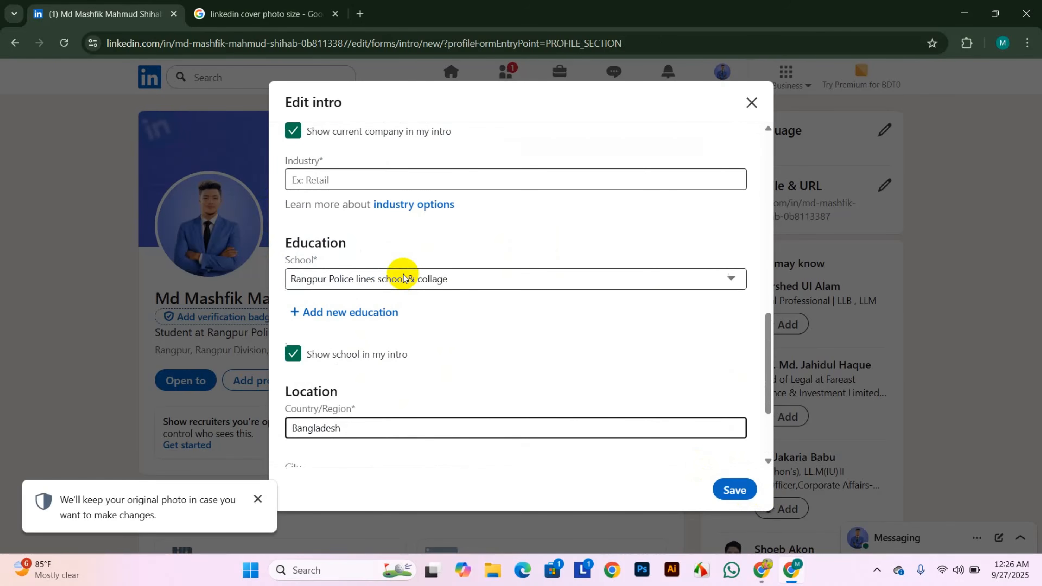
{"action": "scroll", "coordinate": [406, 271], "scroll_direction": "down", "scroll_amount": 5}
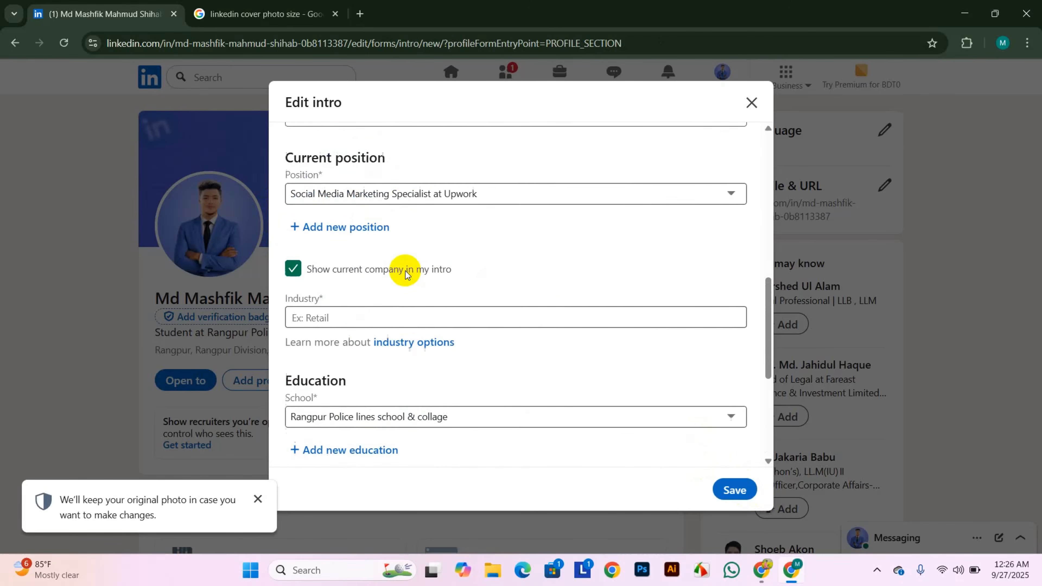
{"action": "left_click", "coordinate": [343, 248]}
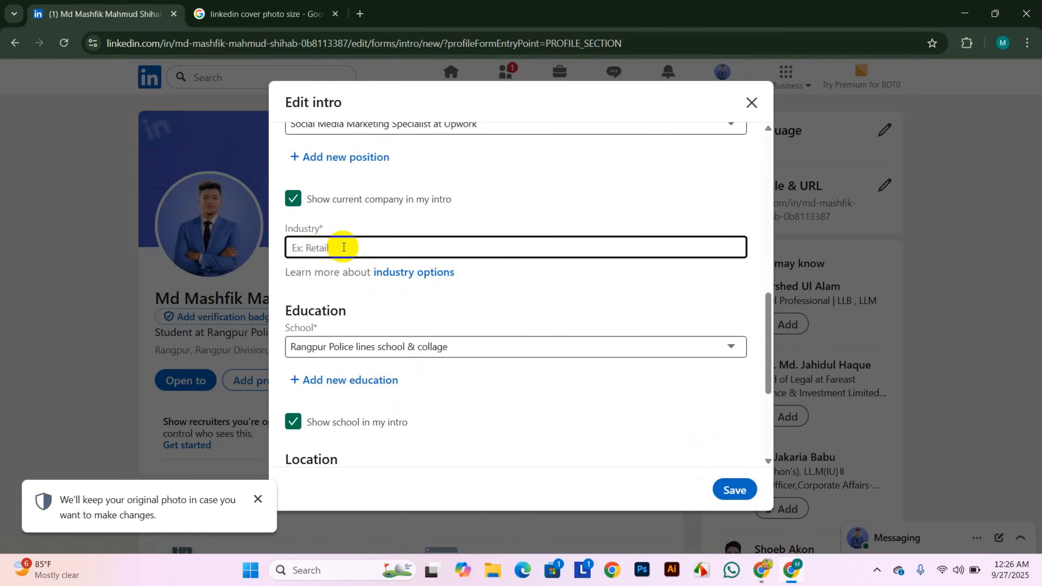
{"action": "type", "text": "it"}
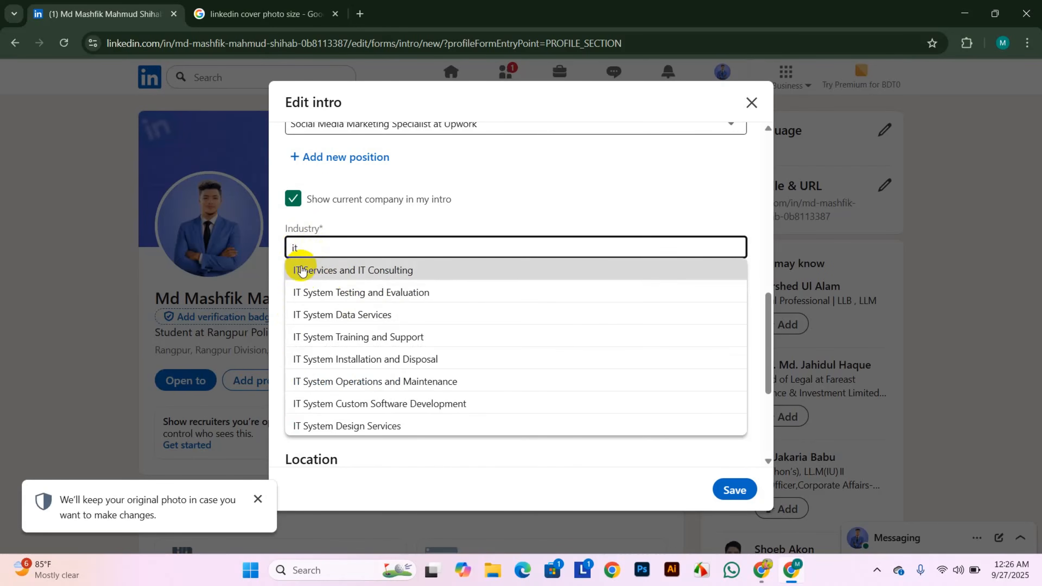
{"action": "left_click", "coordinate": [386, 270]}
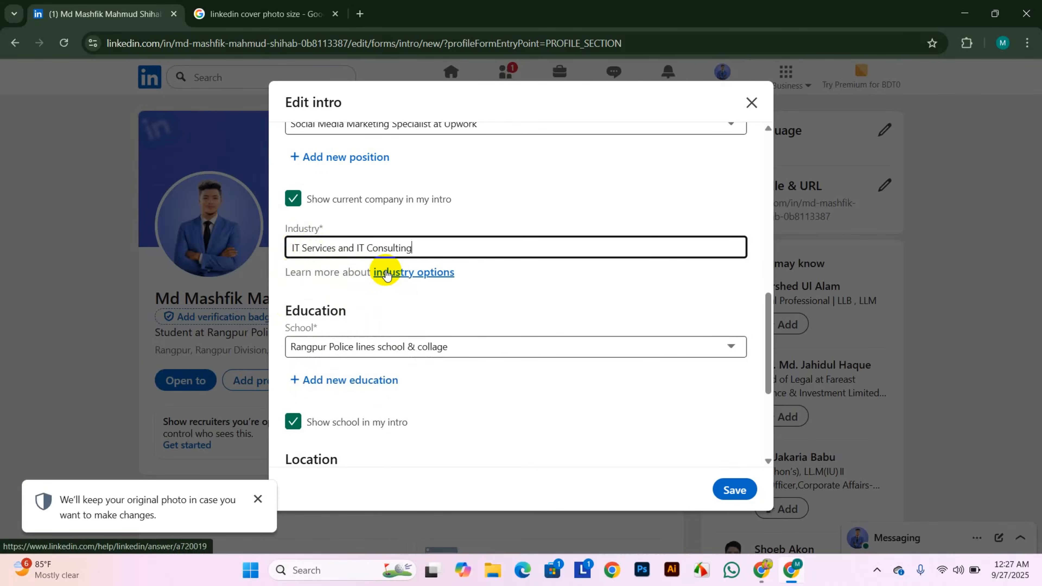
{"action": "scroll", "coordinate": [549, 391], "scroll_direction": "down", "scroll_amount": 5}
{"action": "scroll", "coordinate": [549, 389], "scroll_direction": "up", "scroll_amount": 10}
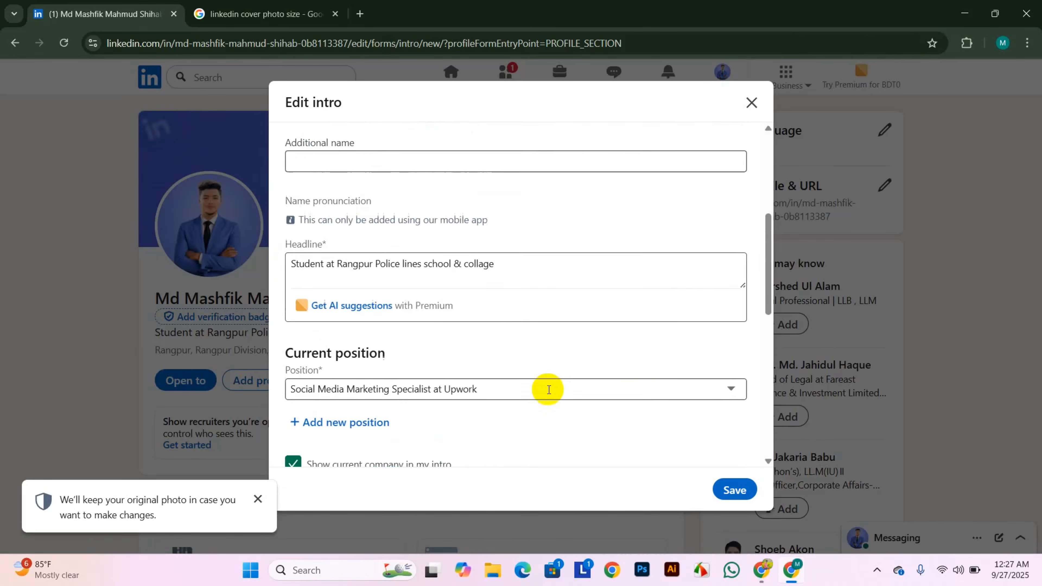
{"action": "scroll", "coordinate": [556, 389], "scroll_direction": "down", "scroll_amount": 10}
{"action": "left_click", "coordinate": [734, 489]}
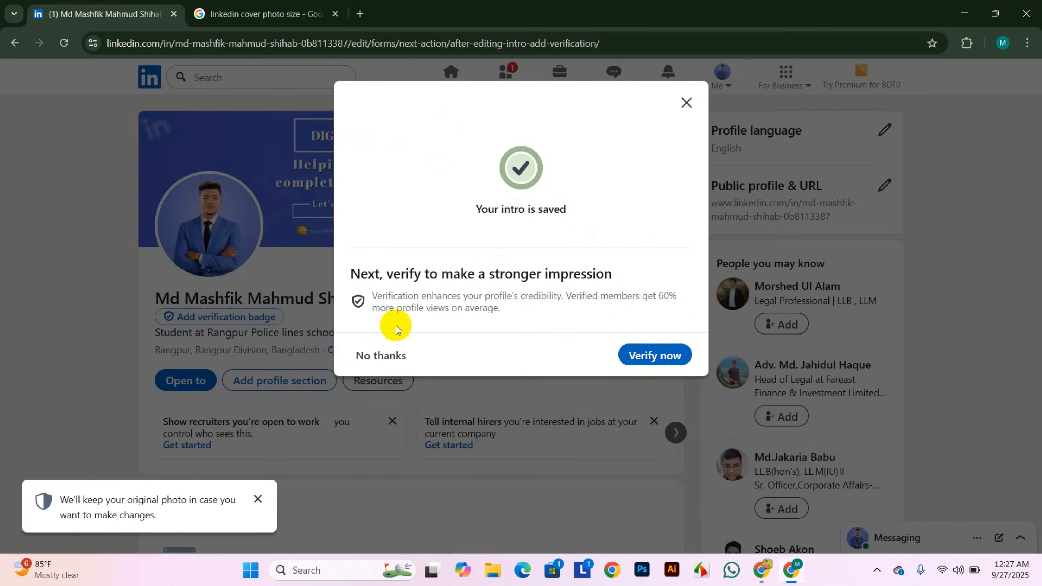
- Decline the verification offer and scroll down to the Suggested for you section
{"action": "left_click", "coordinate": [369, 356]}
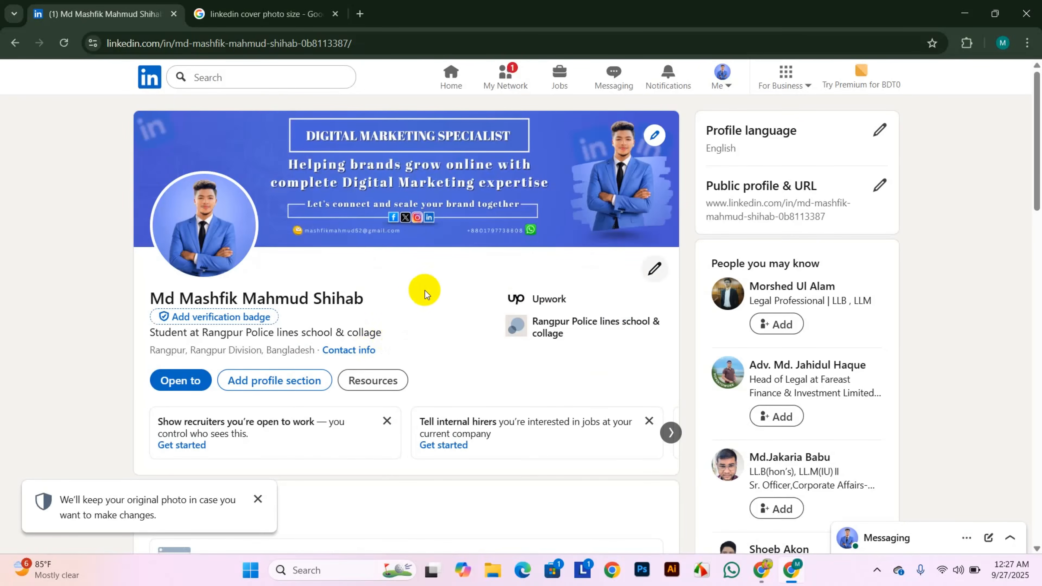
{"action": "scroll", "coordinate": [416, 287], "scroll_direction": "down", "scroll_amount": 3}
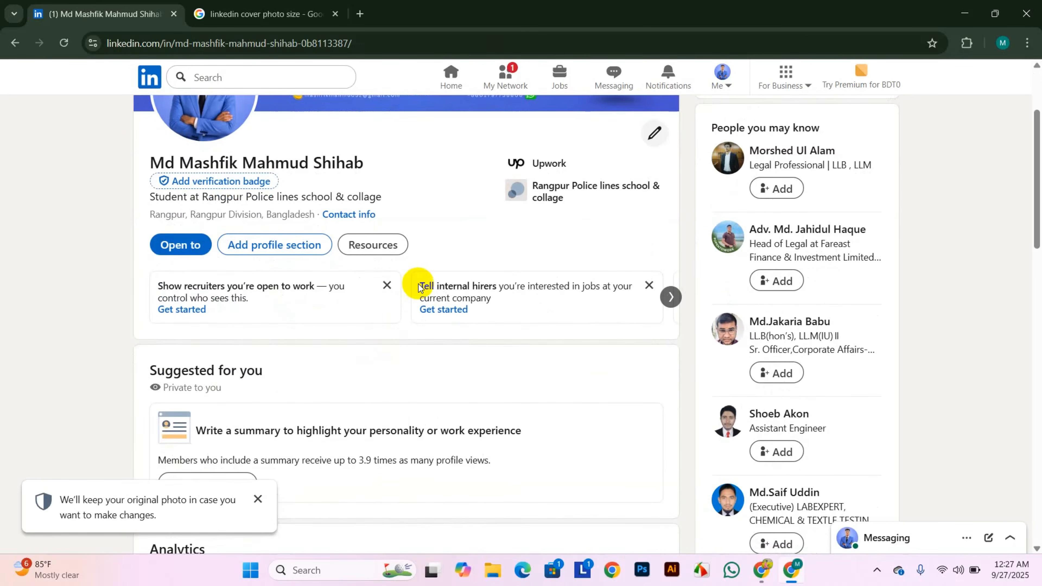
{"action": "scroll", "coordinate": [418, 285], "scroll_direction": "up", "scroll_amount": 2}
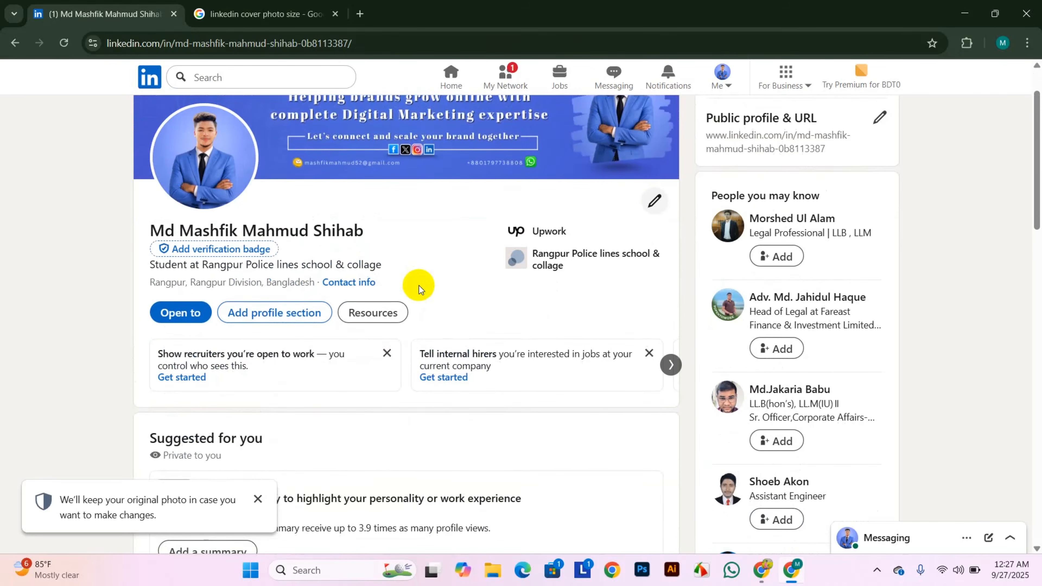
{"action": "scroll", "coordinate": [418, 285], "scroll_direction": "down", "scroll_amount": 3}
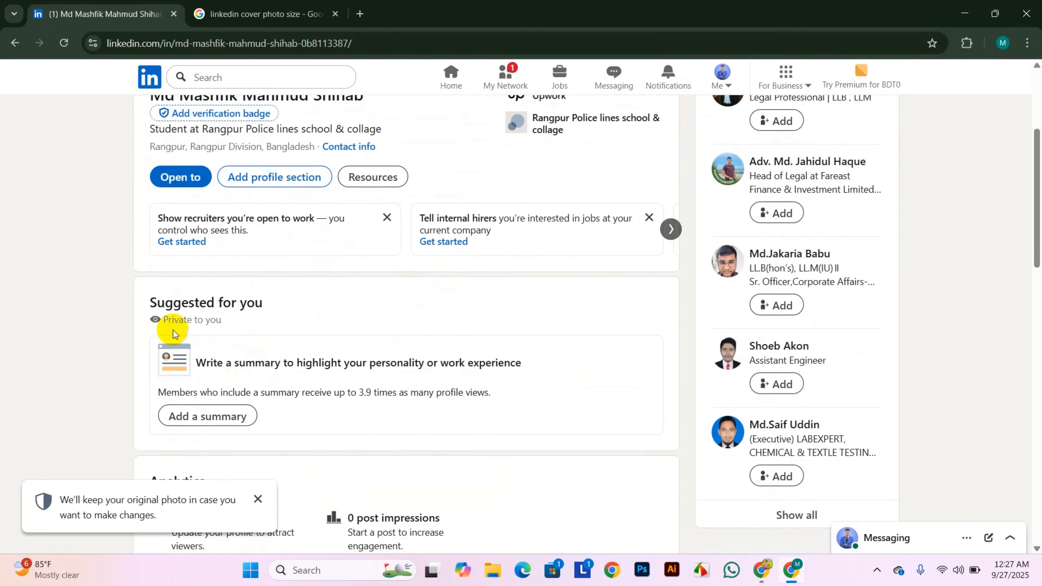
{"action": "scroll", "coordinate": [205, 347], "scroll_direction": "down", "scroll_amount": 2}
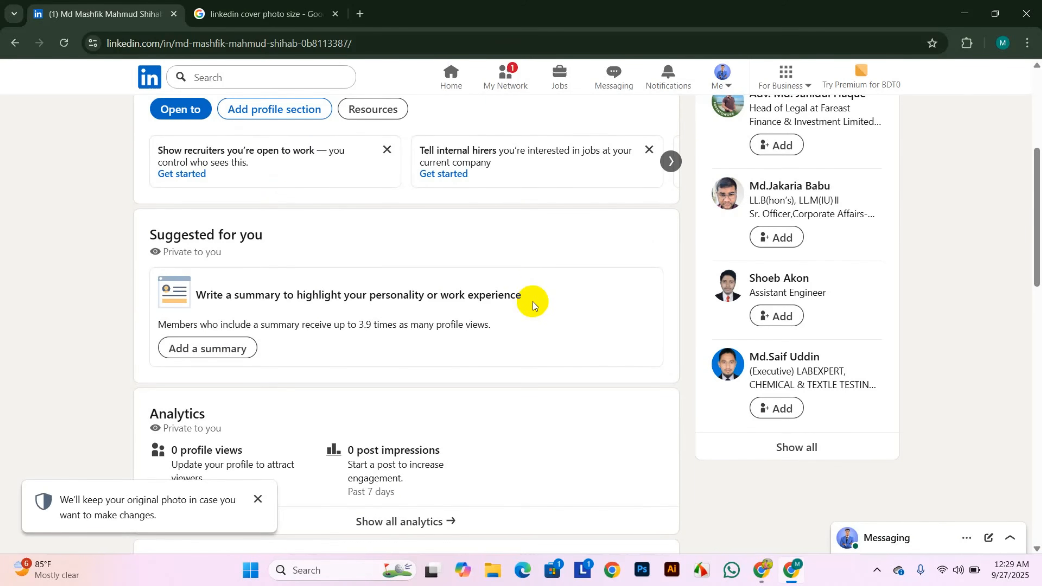
- Paste the prepared four-paragraph digital marketing summary into the profile and save it
{"action": "left_click", "coordinate": [201, 355]}
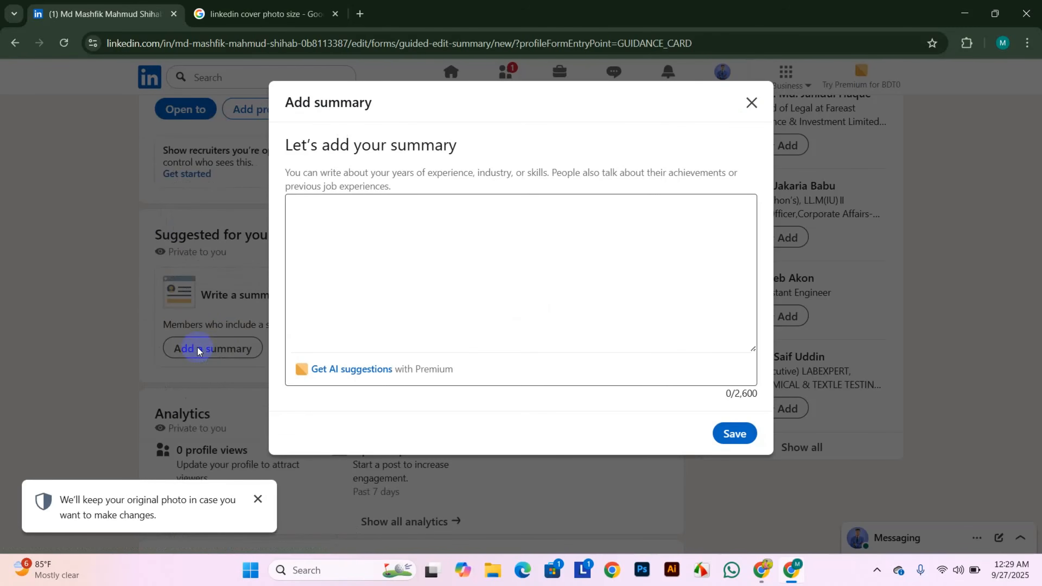
{"action": "left_click", "coordinate": [305, 210]}
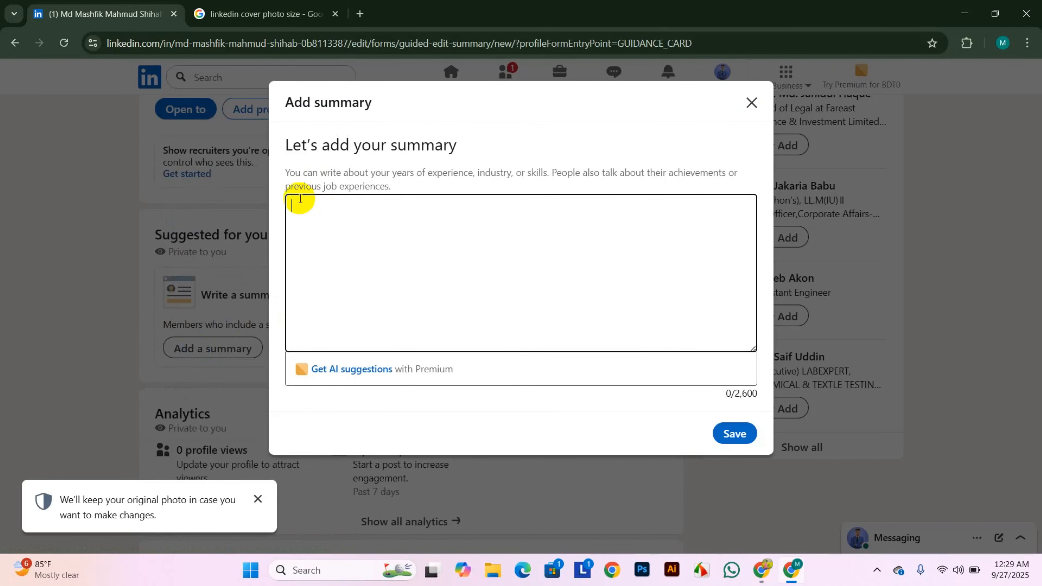
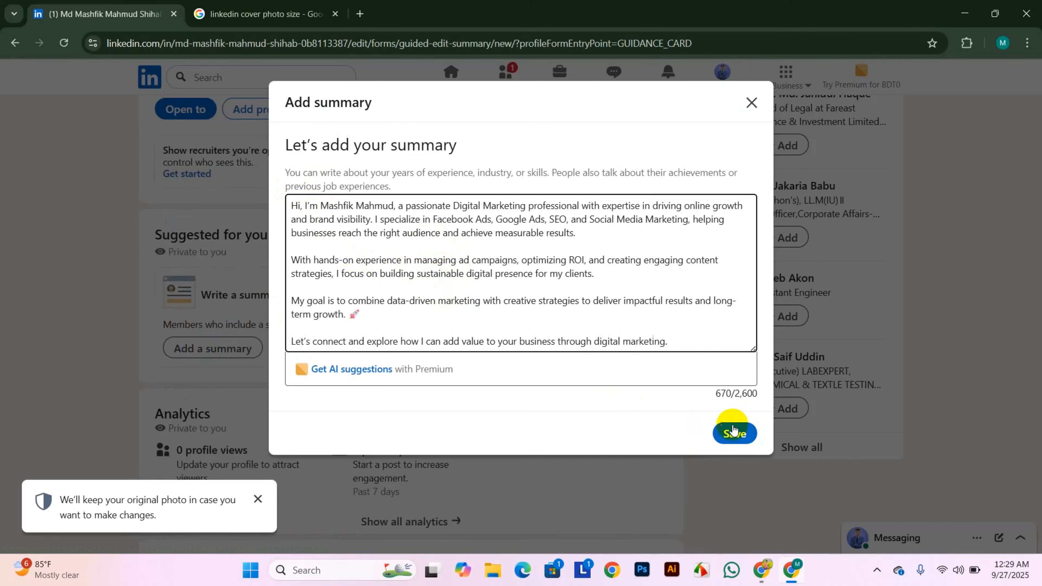
{"action": "left_click", "coordinate": [735, 431]}
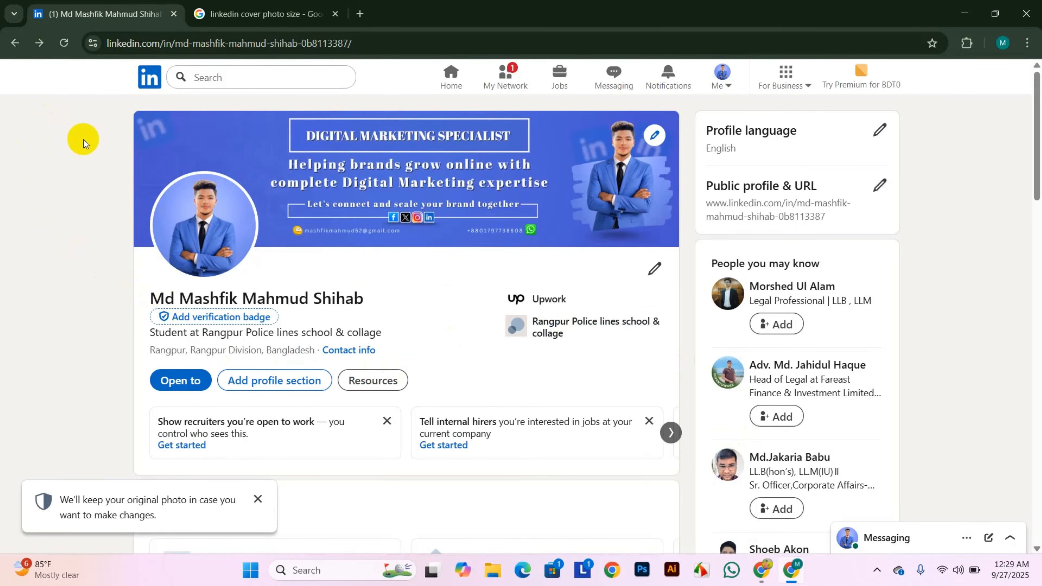
{"action": "left_click", "coordinate": [59, 39]}
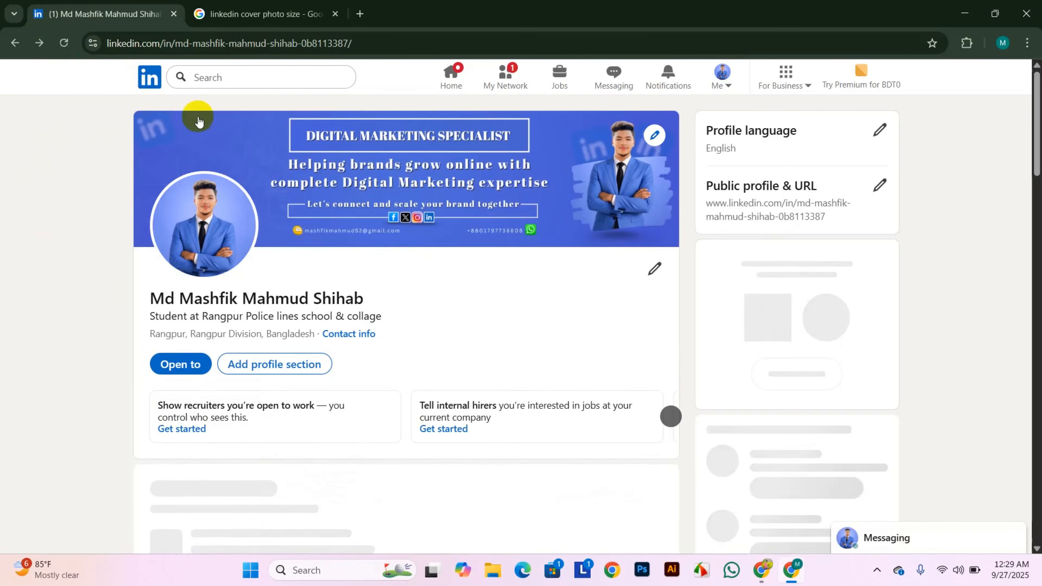
{"action": "scroll", "coordinate": [435, 252], "scroll_direction": "down", "scroll_amount": 3}
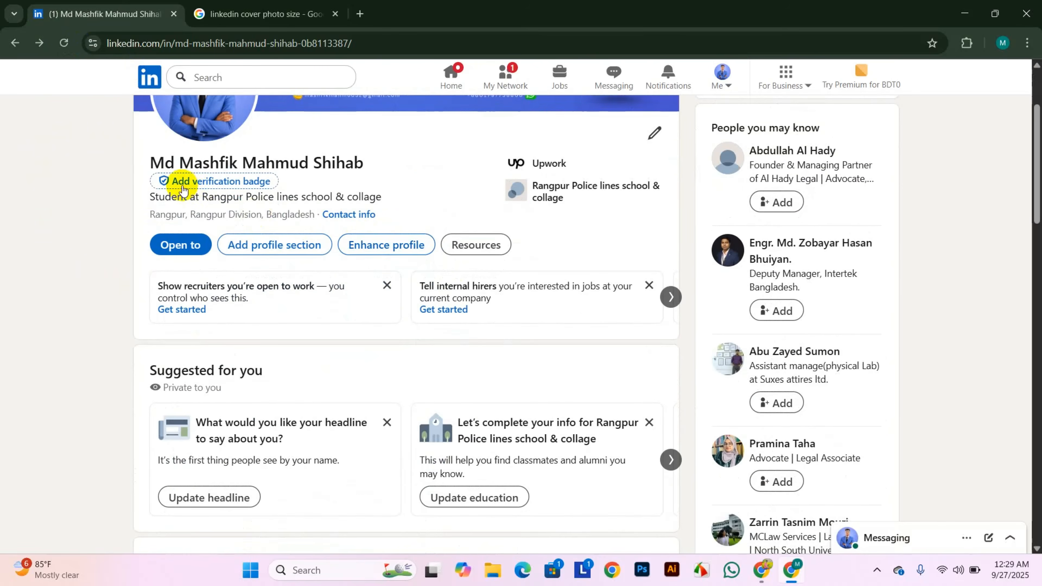
{"action": "scroll", "coordinate": [541, 187], "scroll_direction": "up", "scroll_amount": 2}
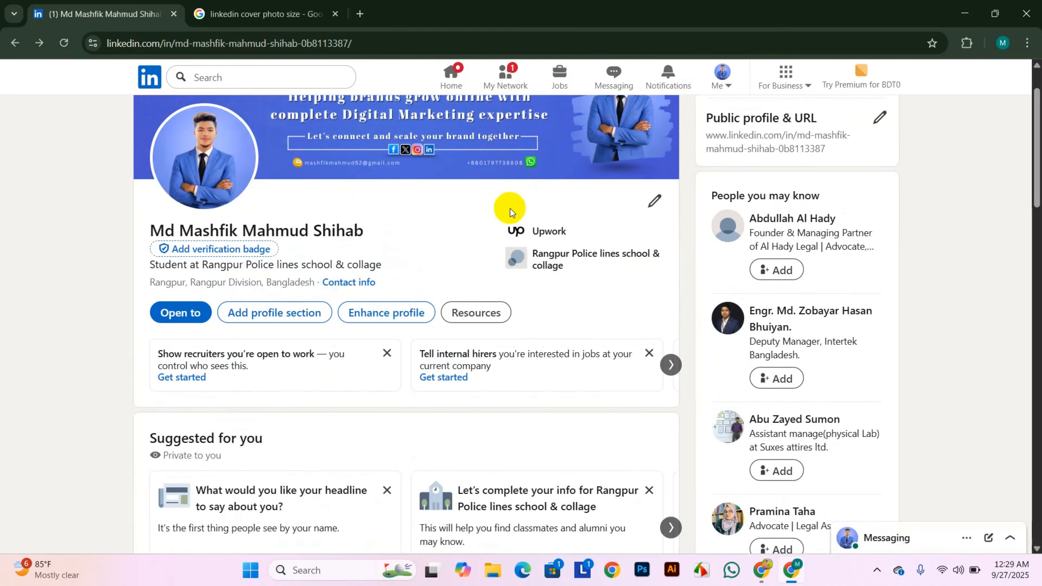
{"action": "scroll", "coordinate": [506, 215], "scroll_direction": "down", "scroll_amount": 3}
{"action": "scroll", "coordinate": [184, 324], "scroll_direction": "down", "scroll_amount": 3}
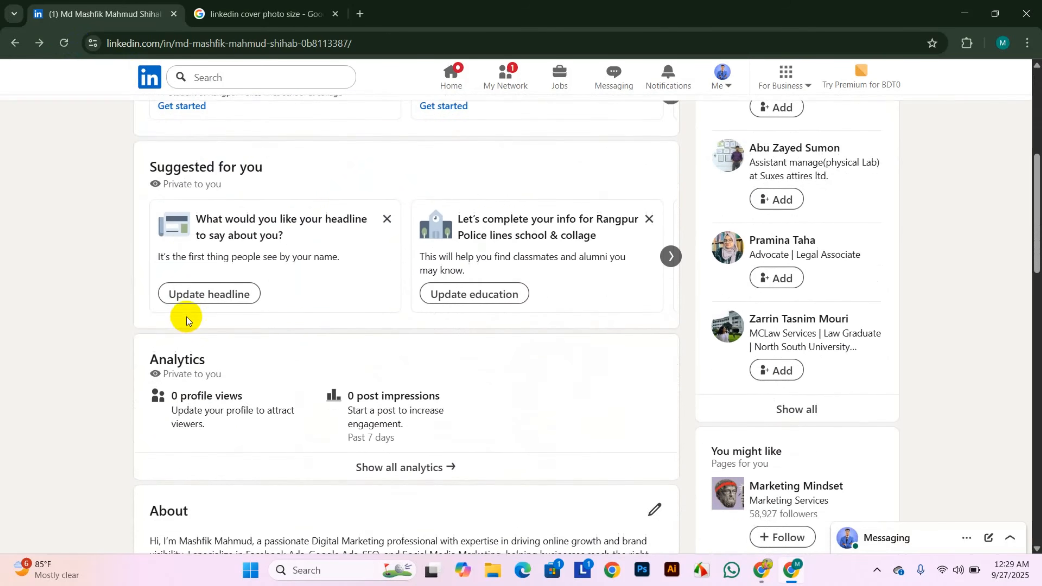
{"action": "scroll", "coordinate": [187, 320], "scroll_direction": "down", "scroll_amount": 5}
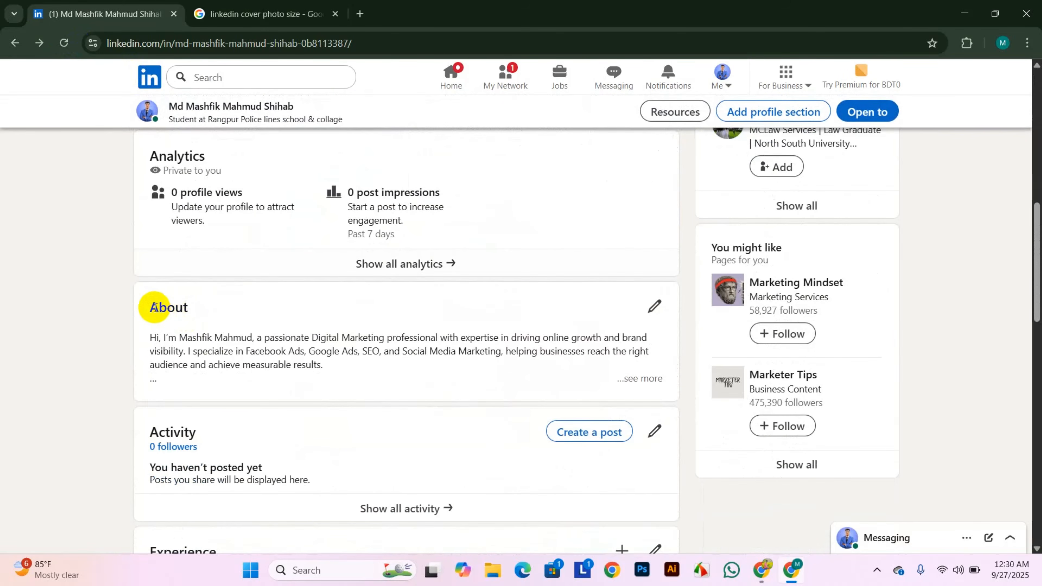
{"action": "scroll", "coordinate": [239, 310], "scroll_direction": "down", "scroll_amount": 8}
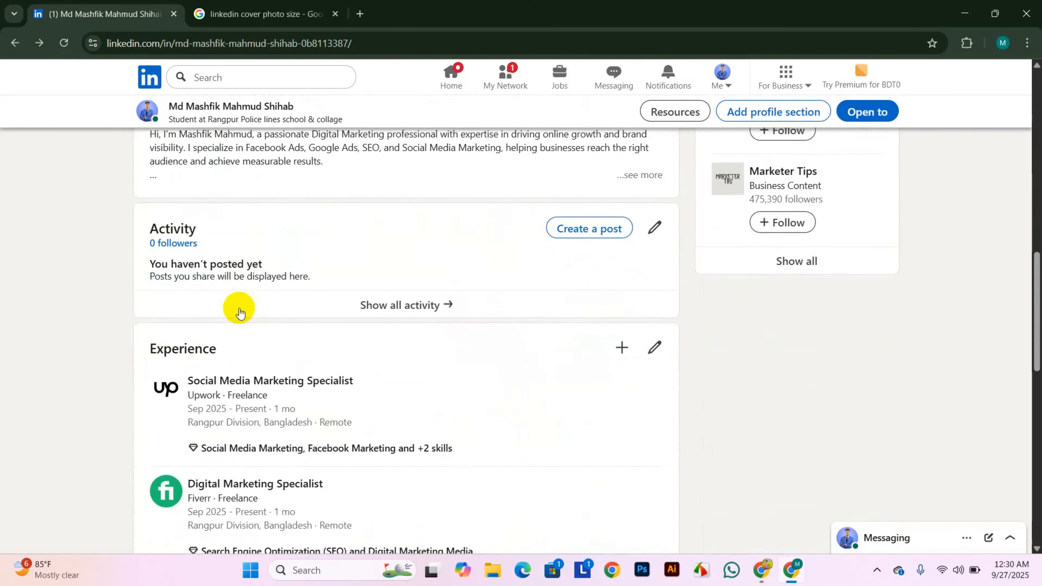
{"action": "scroll", "coordinate": [239, 305], "scroll_direction": "down", "scroll_amount": 5}
{"action": "scroll", "coordinate": [241, 304], "scroll_direction": "up", "scroll_amount": 12}
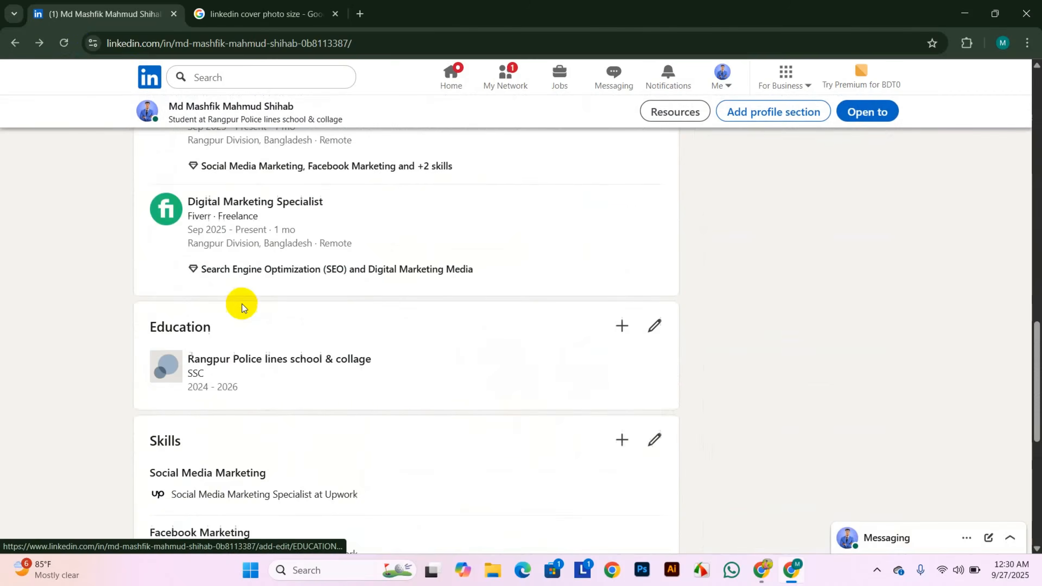
{"action": "scroll", "coordinate": [241, 303], "scroll_direction": "up", "scroll_amount": 15}
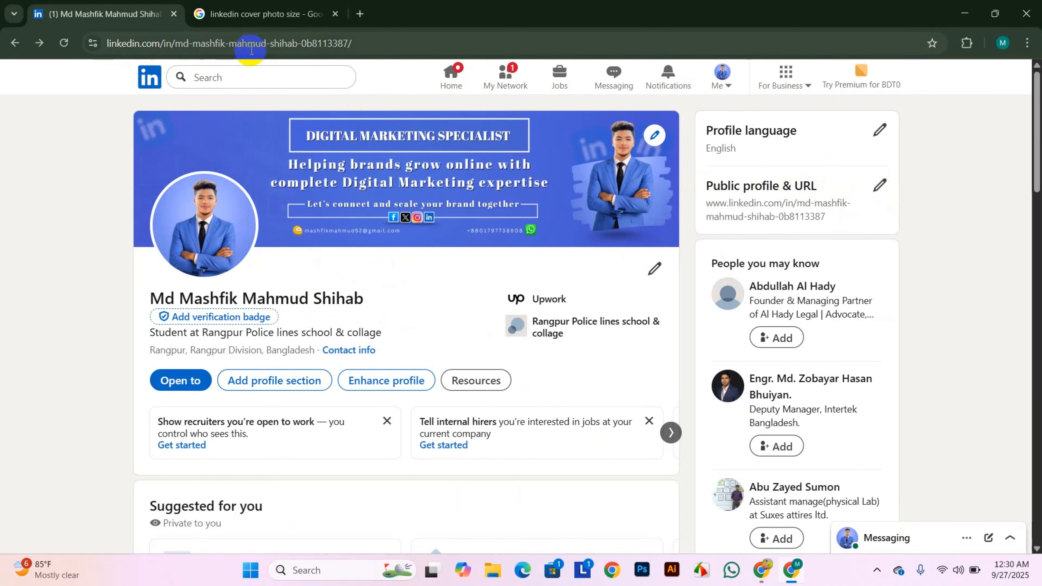
- Open the Public profile & URL settings from the right sidebar
{"action": "left_click_drag", "start_coordinate": [352, 43], "coordinate": [106, 41]}
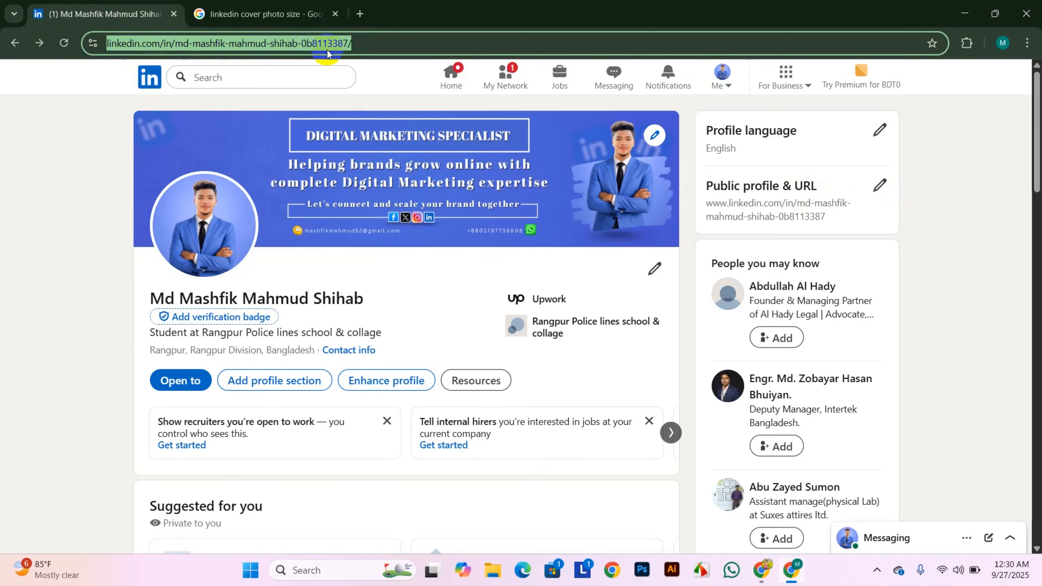
{"action": "left_click", "coordinate": [362, 46]}
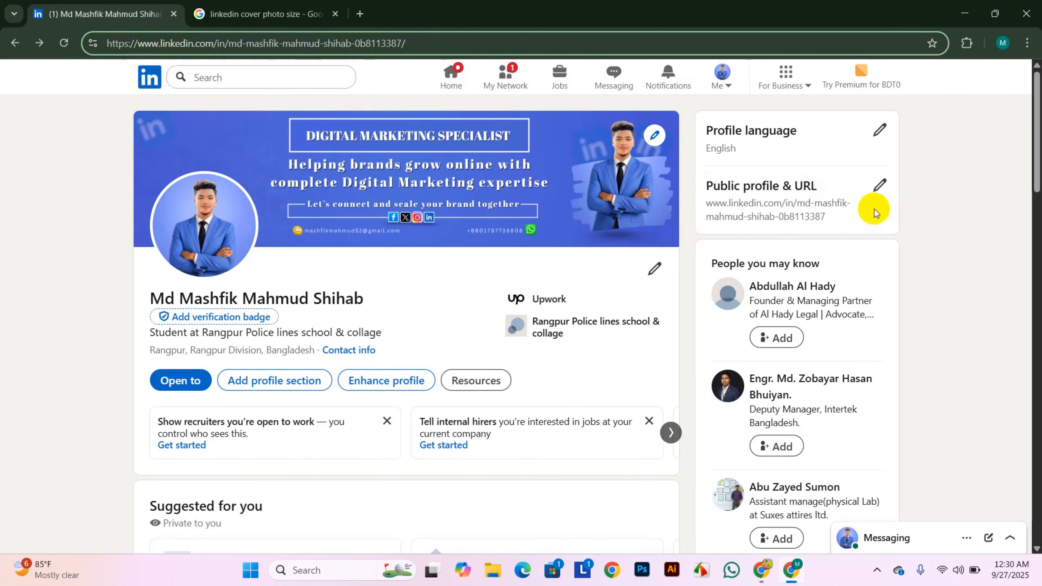
{"action": "left_click", "coordinate": [877, 188]}
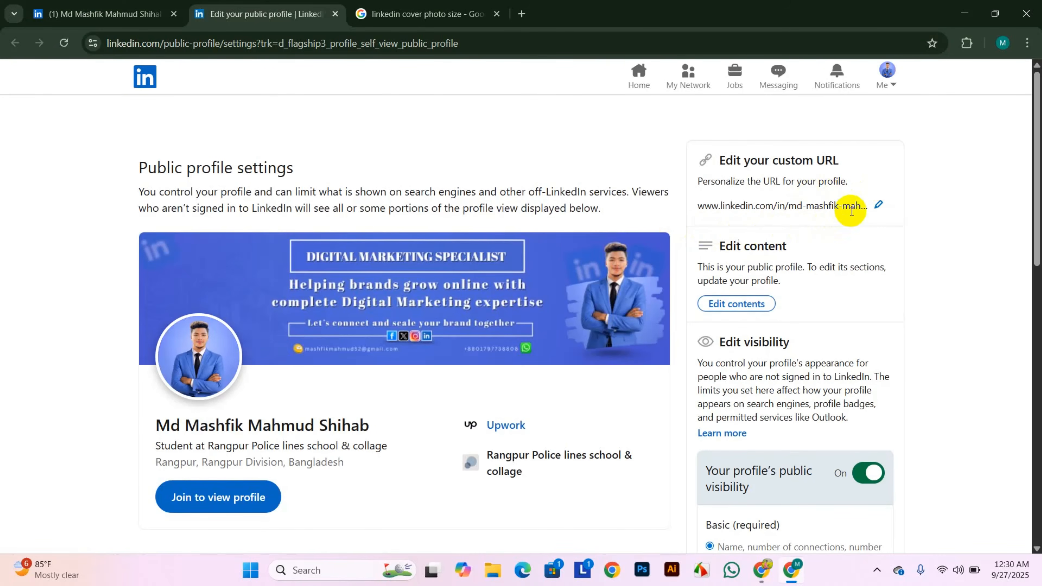
- Replace the default custom profile URL with 'mashfik' and save it
{"action": "left_click", "coordinate": [877, 205]}
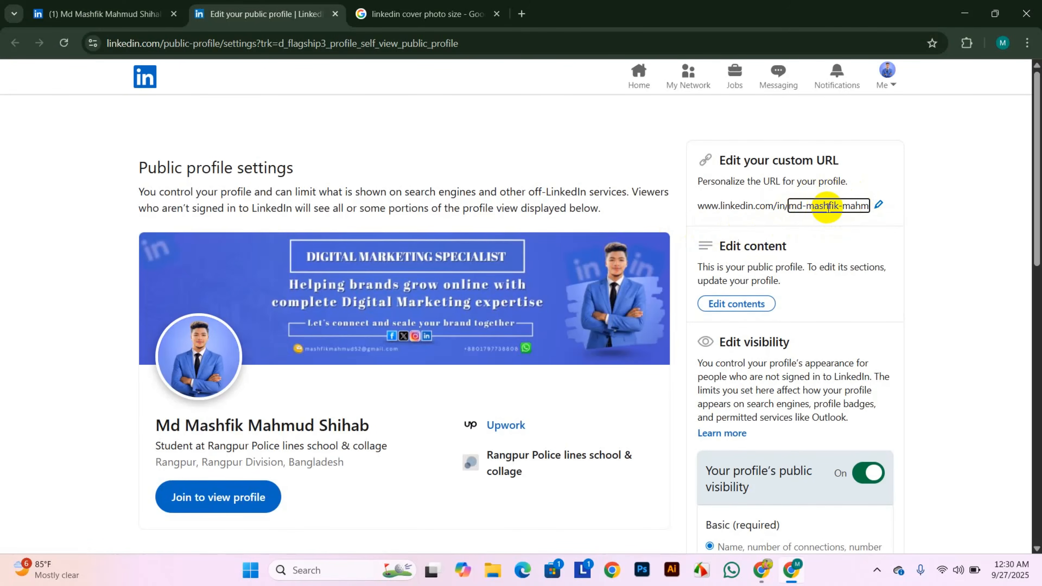
{"action": "left_click", "coordinate": [791, 205]}
{"action": "left_click_drag", "start_coordinate": [792, 204], "coordinate": [890, 210]}
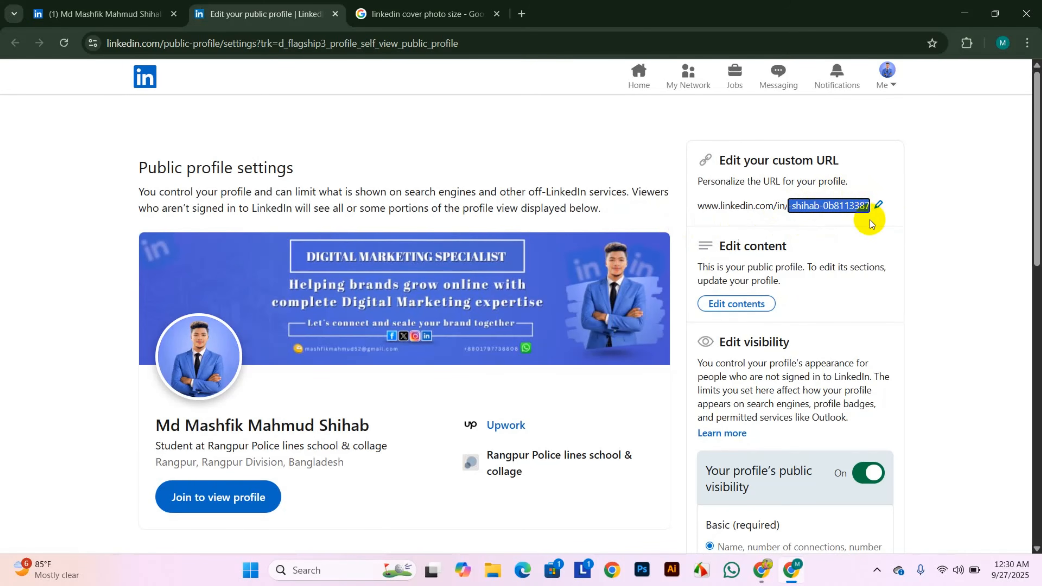
{"action": "left_click", "coordinate": [861, 205]}
{"action": "left_click_drag", "start_coordinate": [870, 205], "coordinate": [746, 229]}
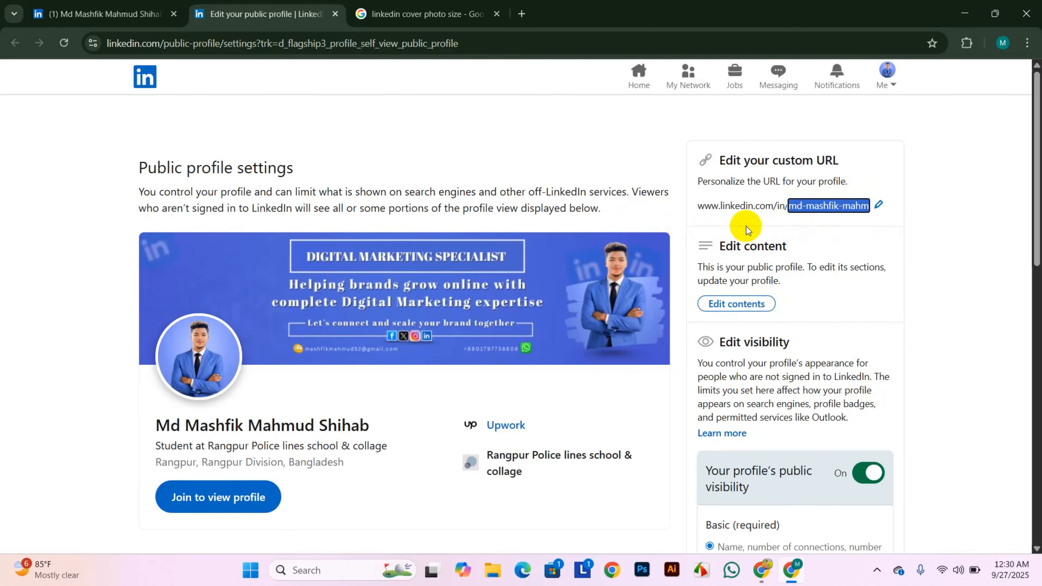
{"action": "left_click", "coordinate": [878, 204]}
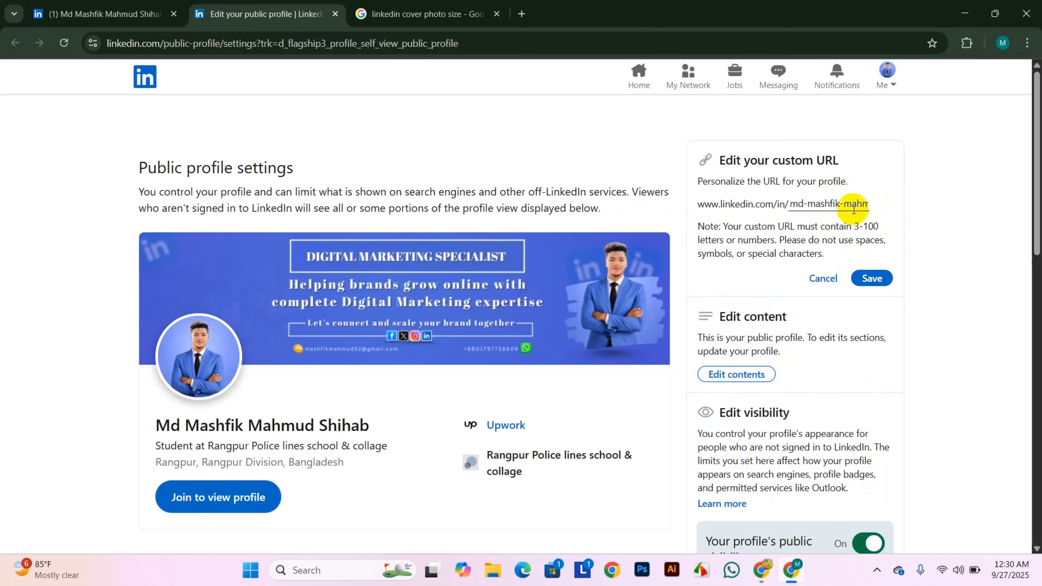
{"action": "left_click", "coordinate": [861, 204]}
{"action": "left_click_drag", "start_coordinate": [790, 204], "coordinate": [907, 203]}
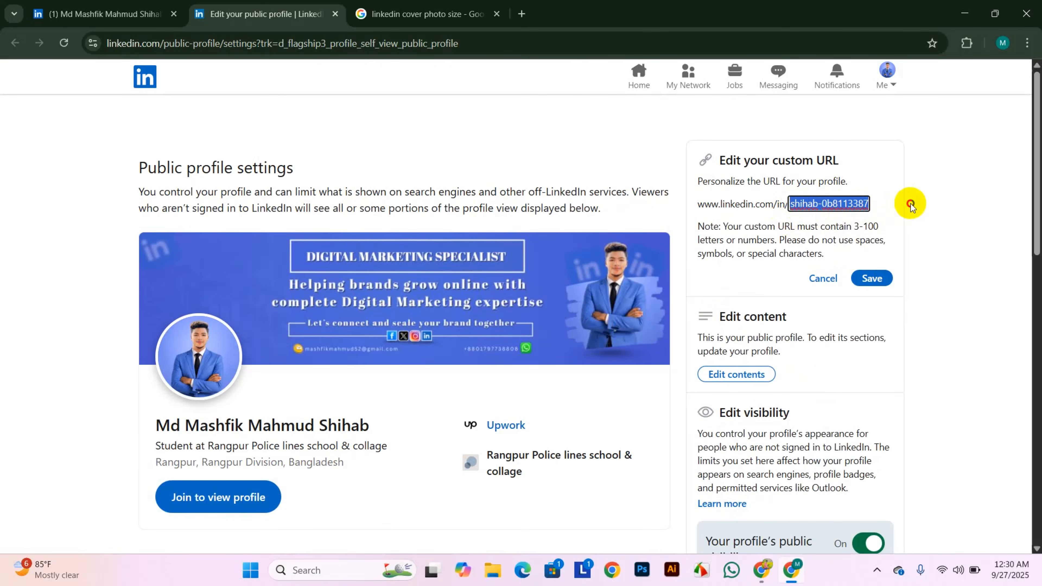
{"action": "key", "text": "BackSpace"}
{"action": "type", "text": "mashfik"}
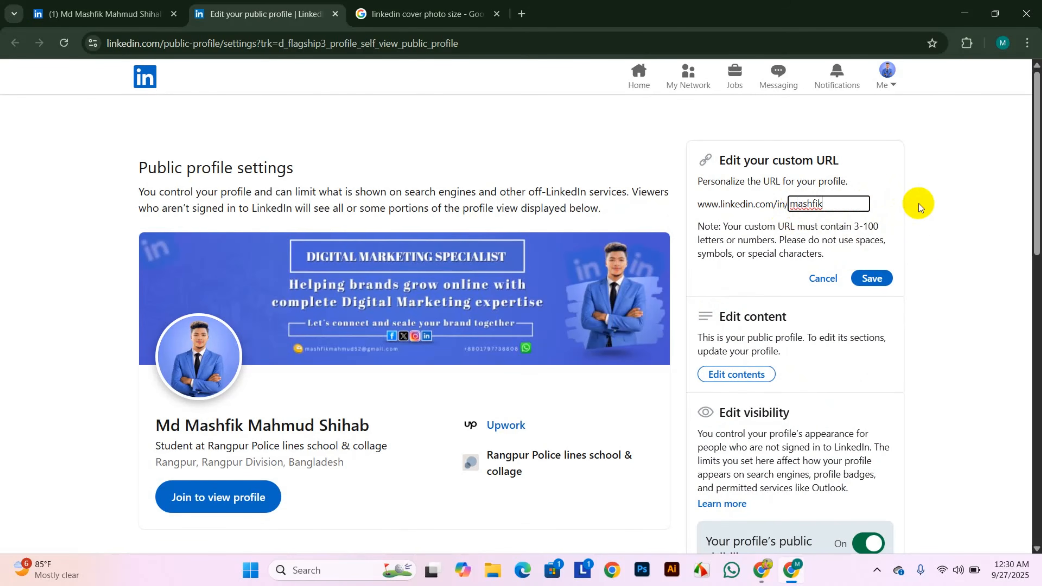
{"action": "left_click", "coordinate": [870, 280]}
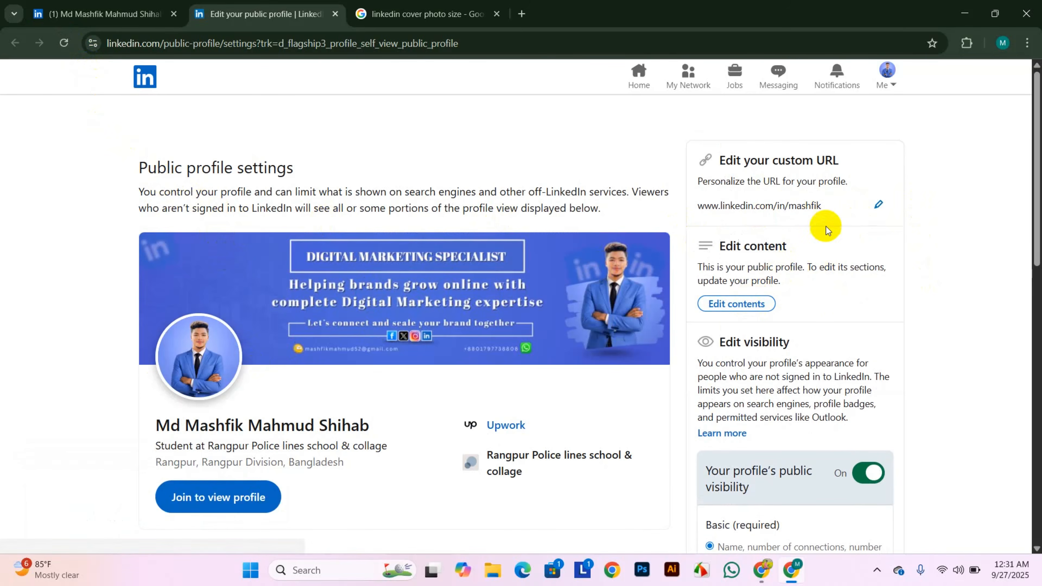
{"action": "scroll", "coordinate": [526, 467], "scroll_direction": "down", "scroll_amount": 7}
{"action": "scroll", "coordinate": [550, 443], "scroll_direction": "down", "scroll_amount": 5}
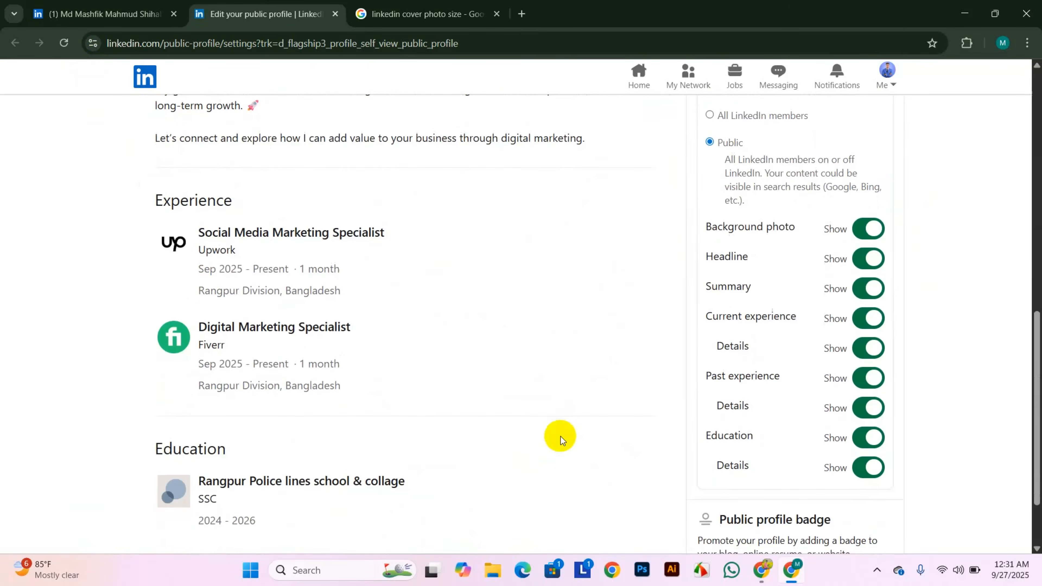
{"action": "scroll", "coordinate": [559, 435], "scroll_direction": "up", "scroll_amount": 12}
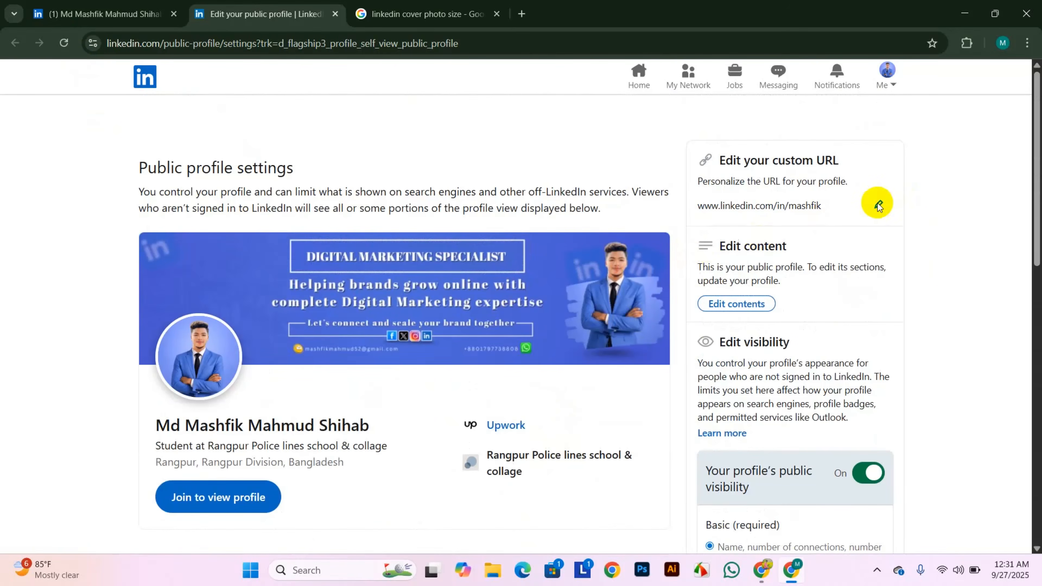
- Open the profile and download it via Resources > Save to PDF as Profile.pdf
{"action": "left_click", "coordinate": [197, 498]}
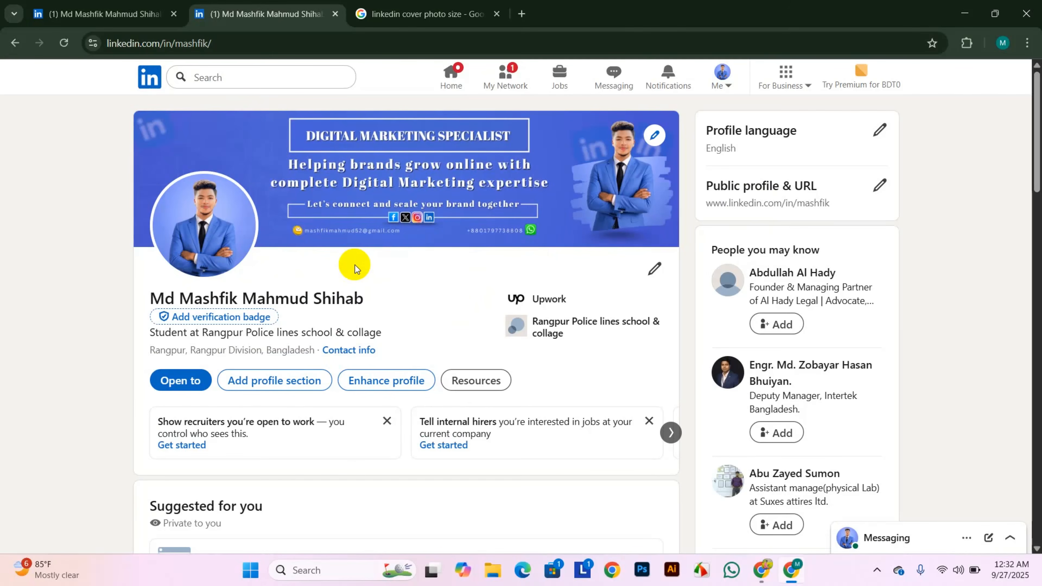
{"action": "left_click", "coordinate": [480, 388]}
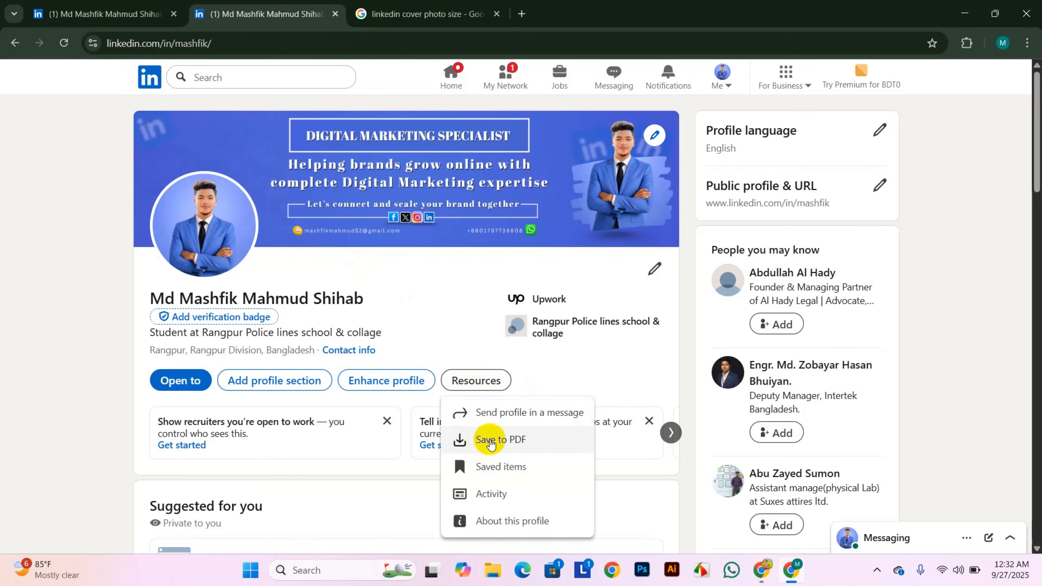
{"action": "left_click", "coordinate": [518, 440]}
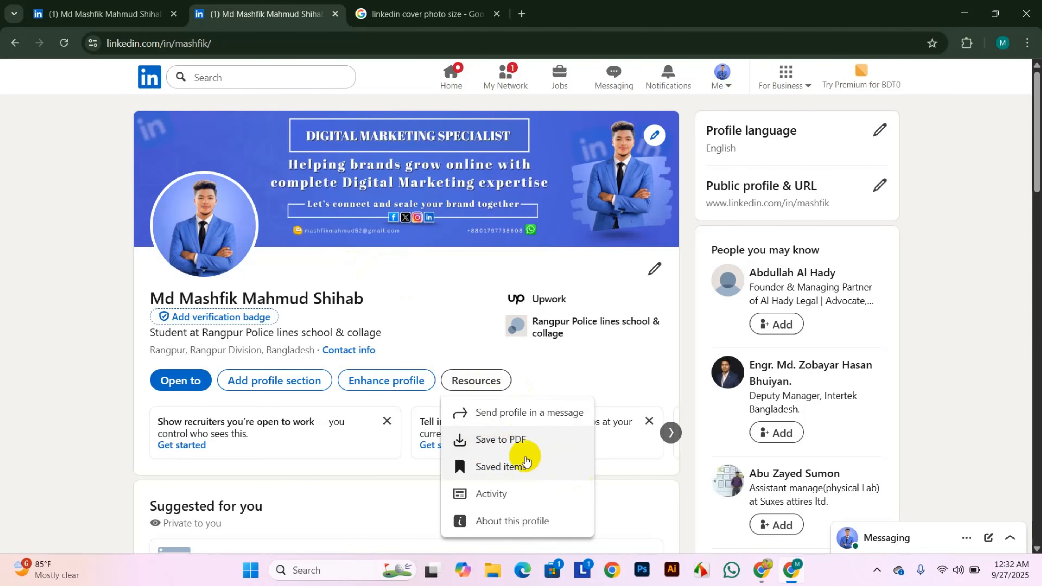
{"action": "left_click", "coordinate": [494, 439]}
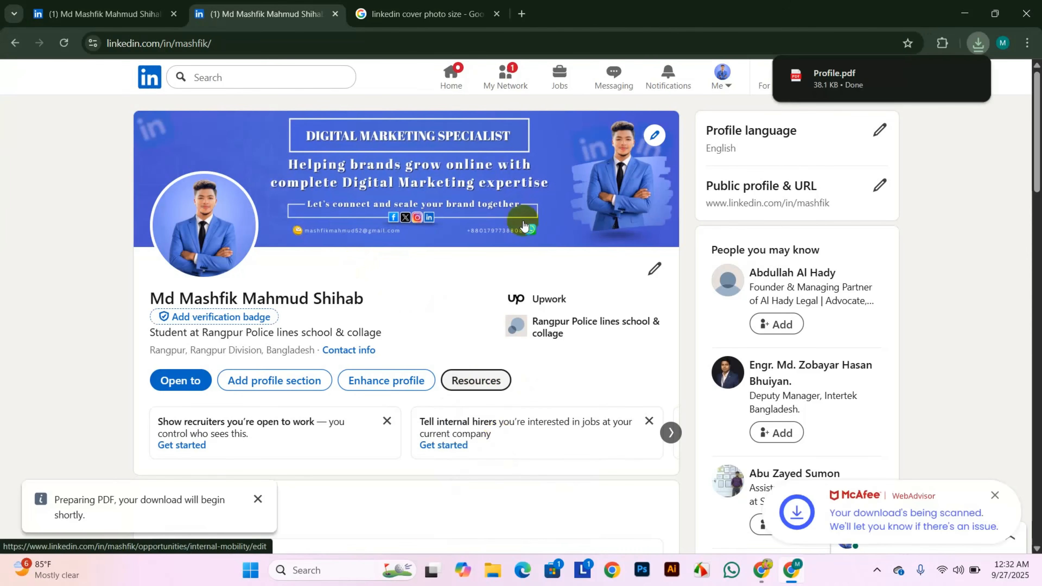
- Open Profile.pdf, scroll through the one-page resume, then go back to the LinkedIn tab
{"action": "left_click", "coordinate": [864, 82]}
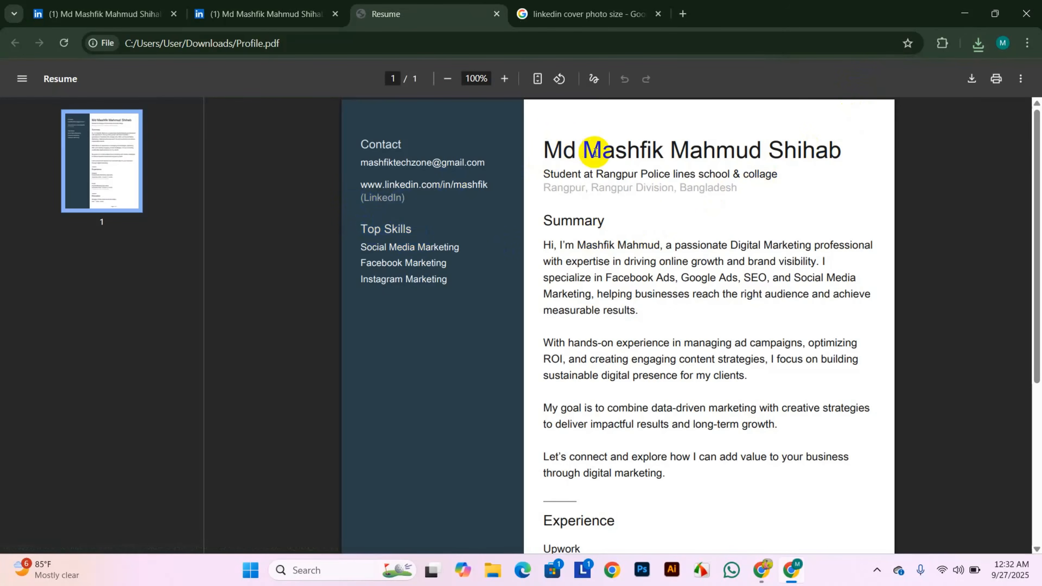
{"action": "scroll", "coordinate": [679, 379], "scroll_direction": "down", "scroll_amount": 5}
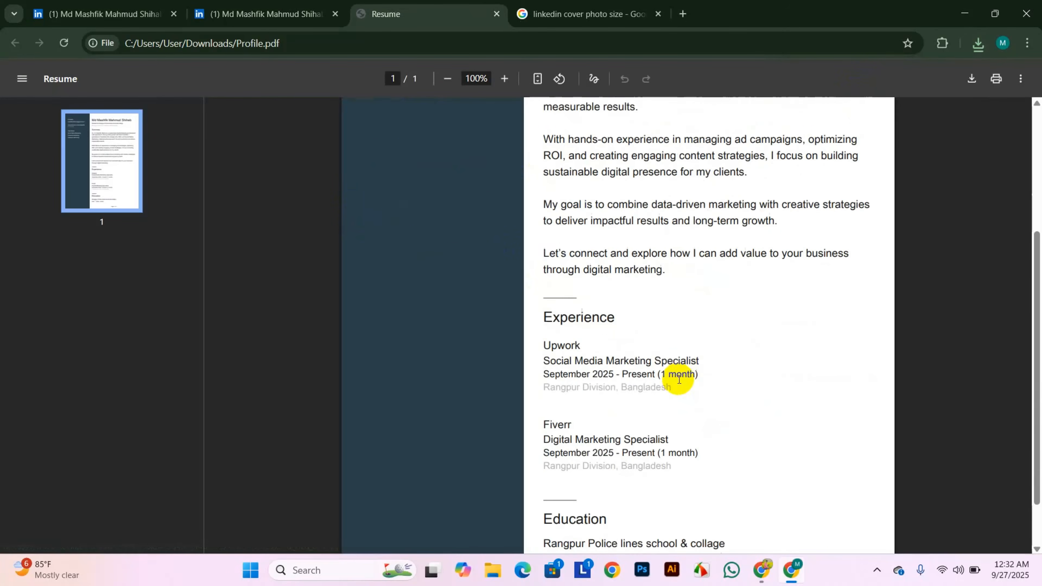
{"action": "scroll", "coordinate": [679, 380], "scroll_direction": "down", "scroll_amount": 2}
{"action": "scroll", "coordinate": [667, 333], "scroll_direction": "up", "scroll_amount": 6}
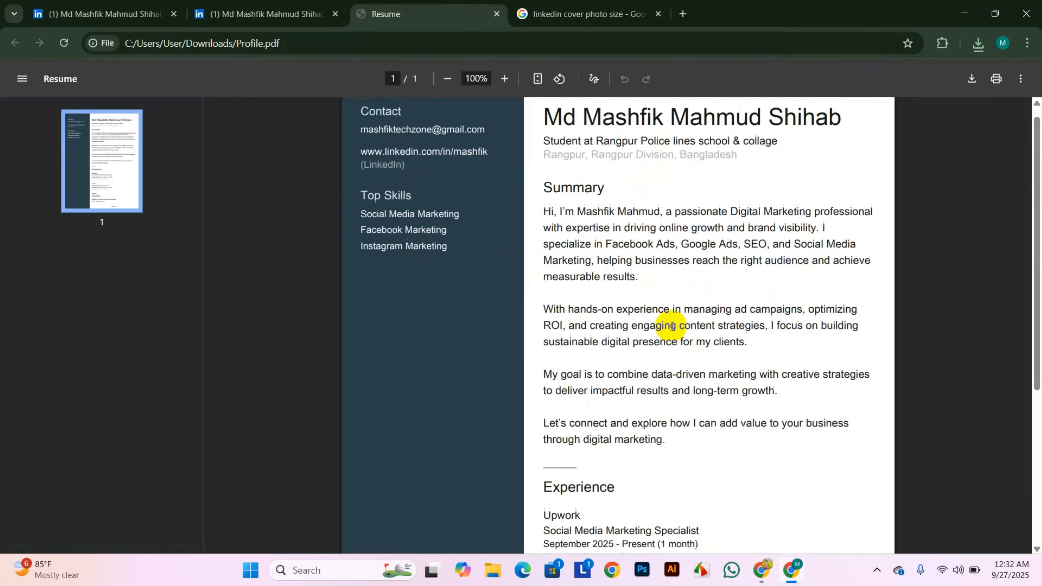
{"action": "scroll", "coordinate": [671, 325], "scroll_direction": "up", "scroll_amount": 1}
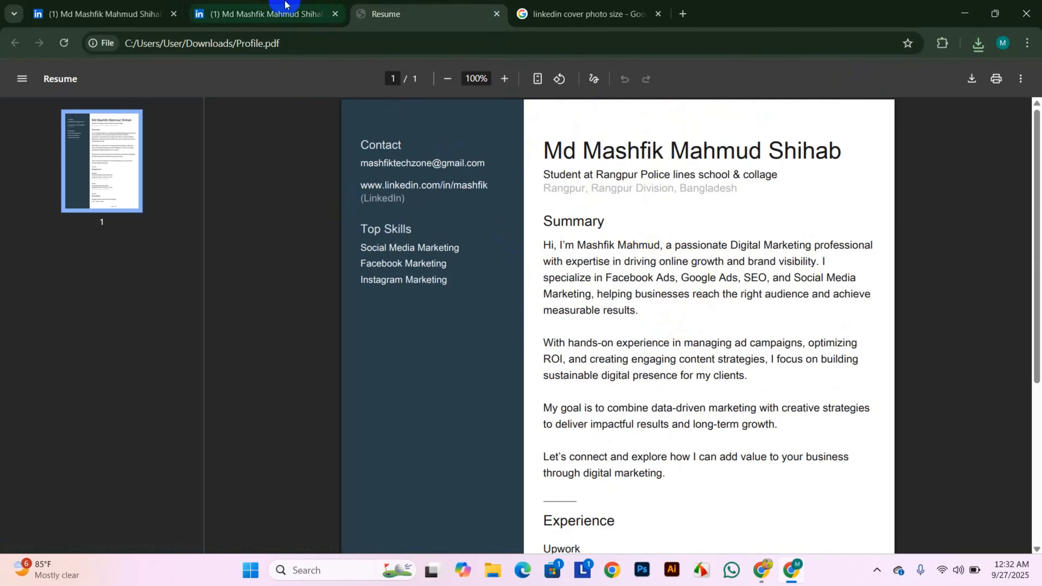
{"action": "left_click", "coordinate": [265, 14]}
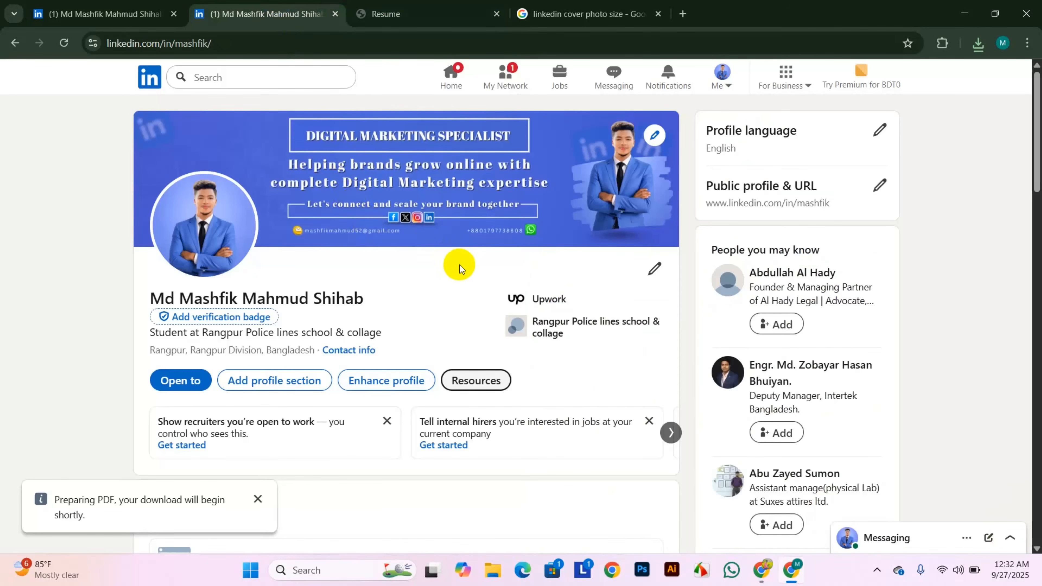